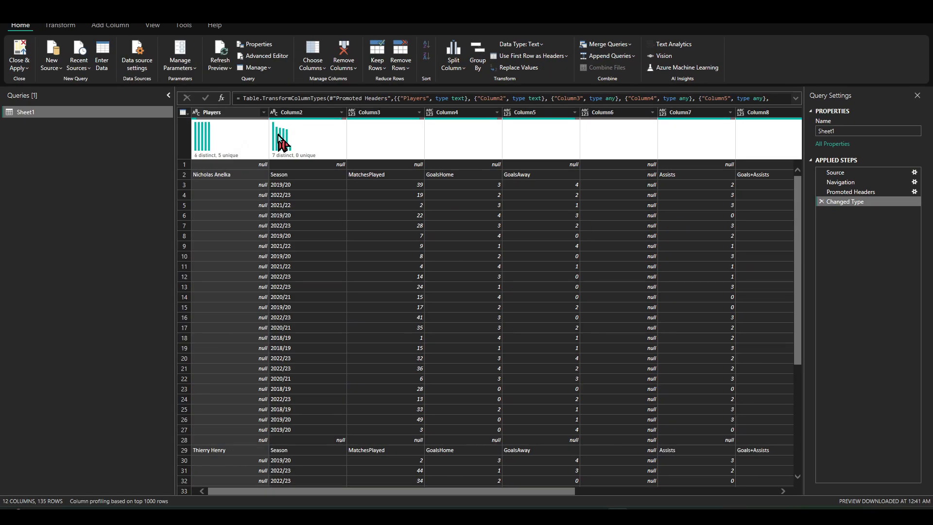
# - Duplicate the Sheet1 query and name the copy Template
pyautogui.moveTo(136, 261)
pyautogui.rightClick(20, 113)
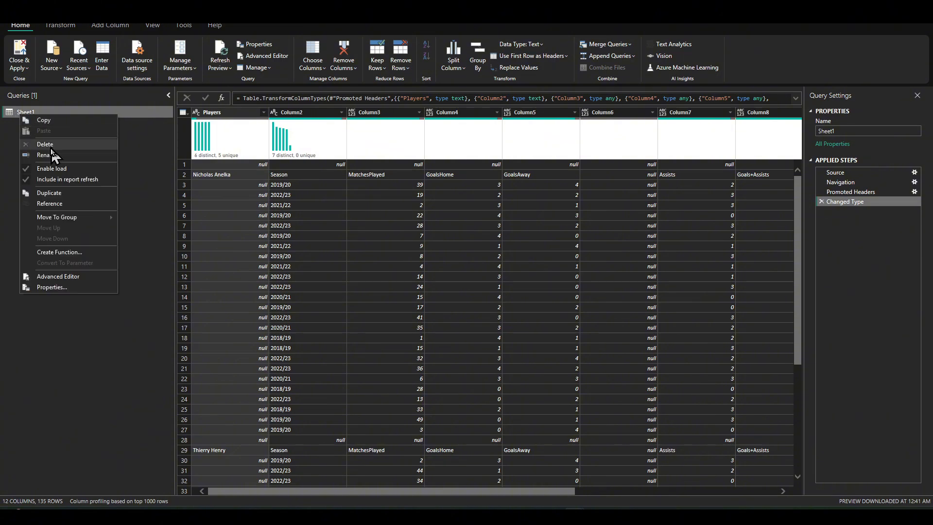
pyautogui.click(54, 196)
pyautogui.click(42, 125)
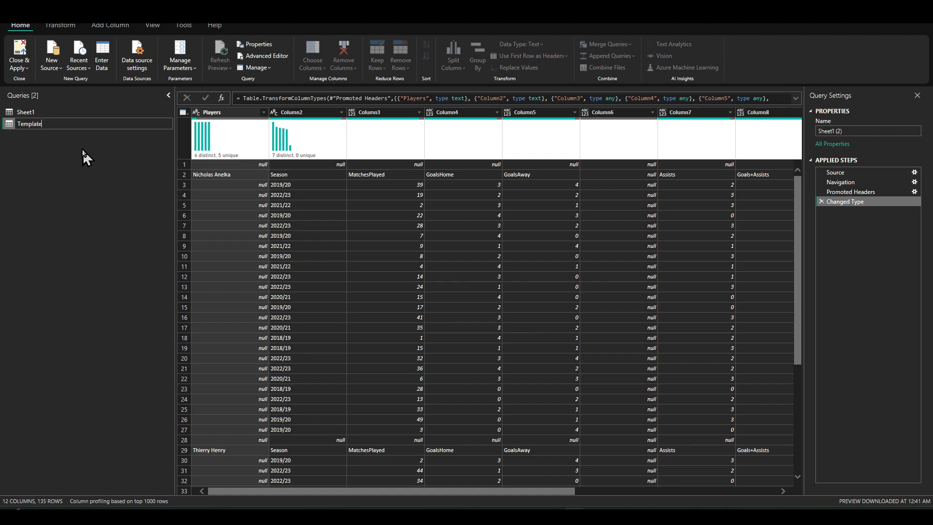
pyautogui.press('Return')
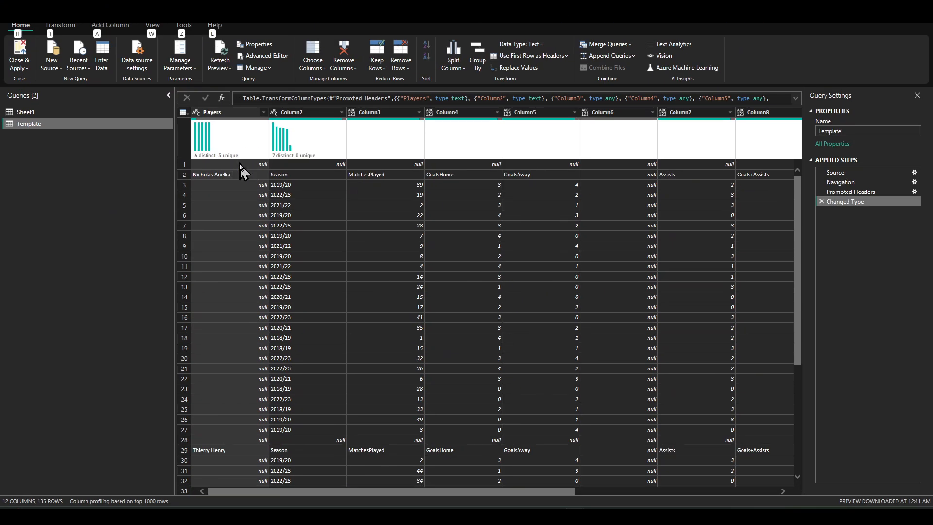
# - Remove the top 1 row from the Template query
pyautogui.click(64, 29)
pyautogui.click(28, 26)
pyautogui.click(400, 61)
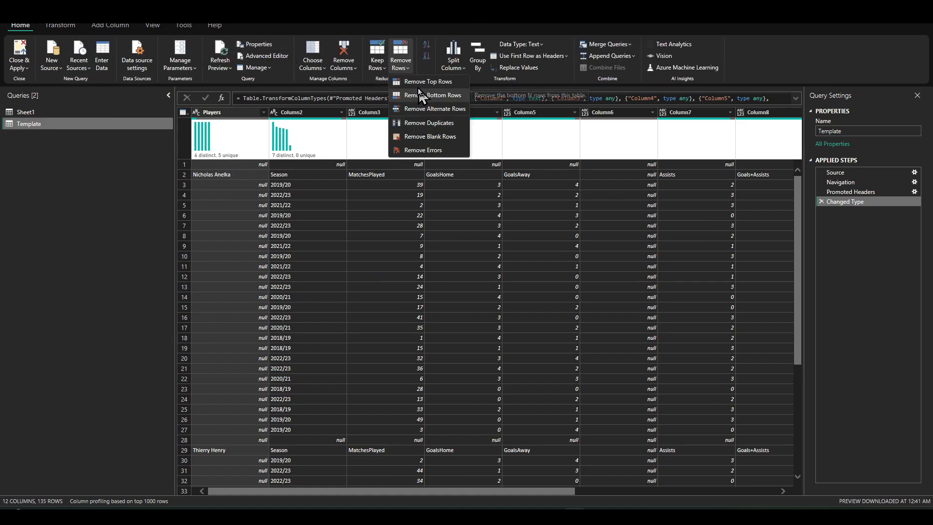
pyautogui.click(410, 92)
pyautogui.write('1')
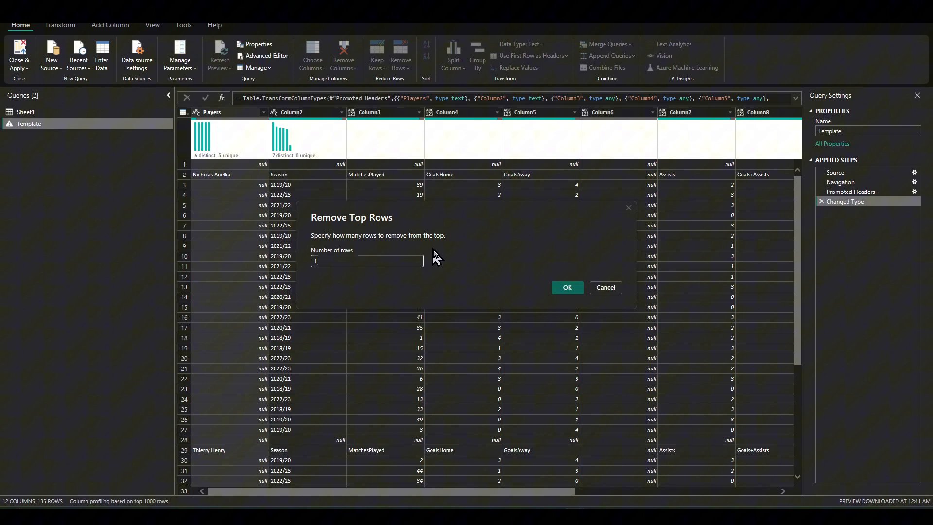
pyautogui.click(567, 288)
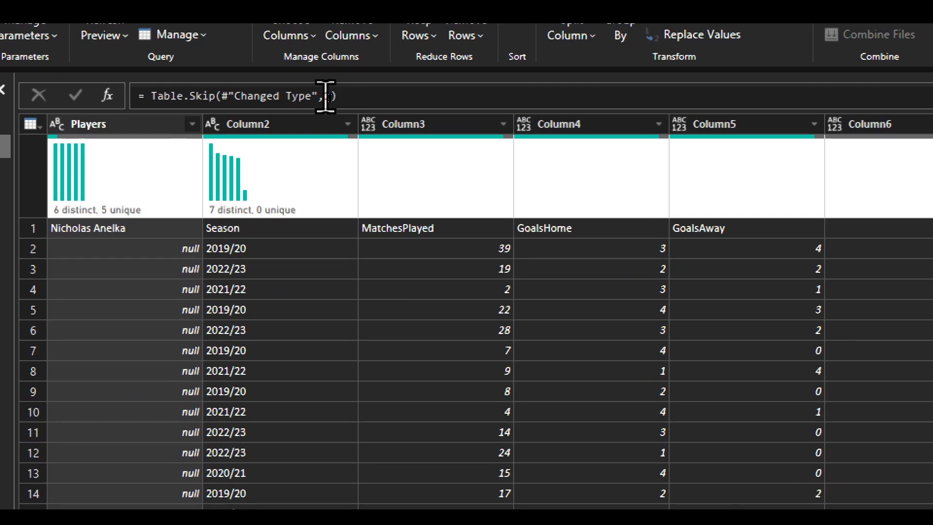
# - Replace the fixed row count in the Table.Skip formula with the condition each [Players] <> "Nicholas Anelka"
pyautogui.moveTo(329, 98); pyautogui.dragTo(335, 98)
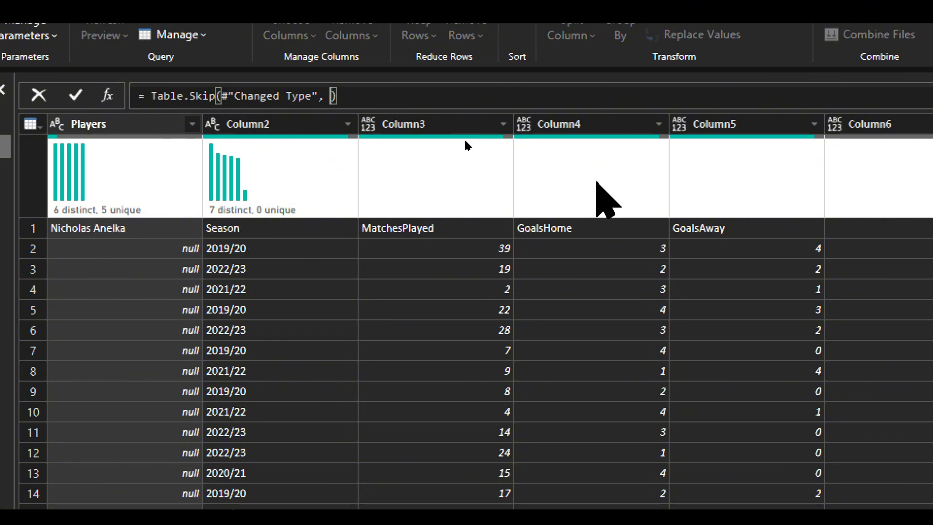
pyautogui.write('each ')
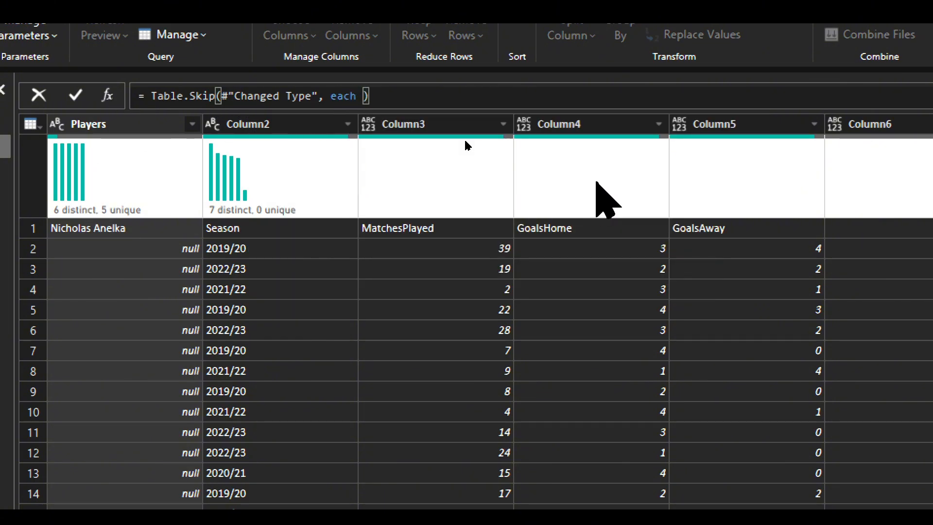
pyautogui.write('[players')
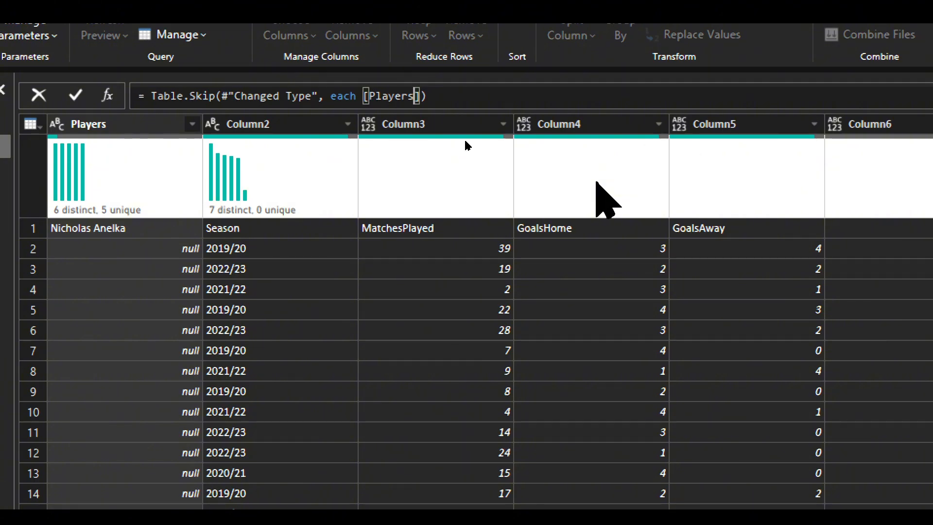
pyautogui.write(']')
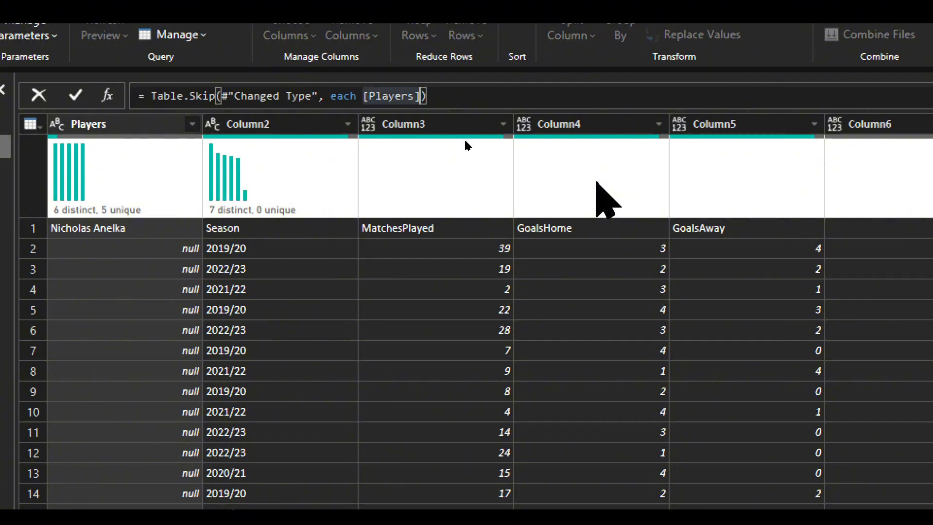
pyautogui.write(' <> ')
pyautogui.write('"Nic')
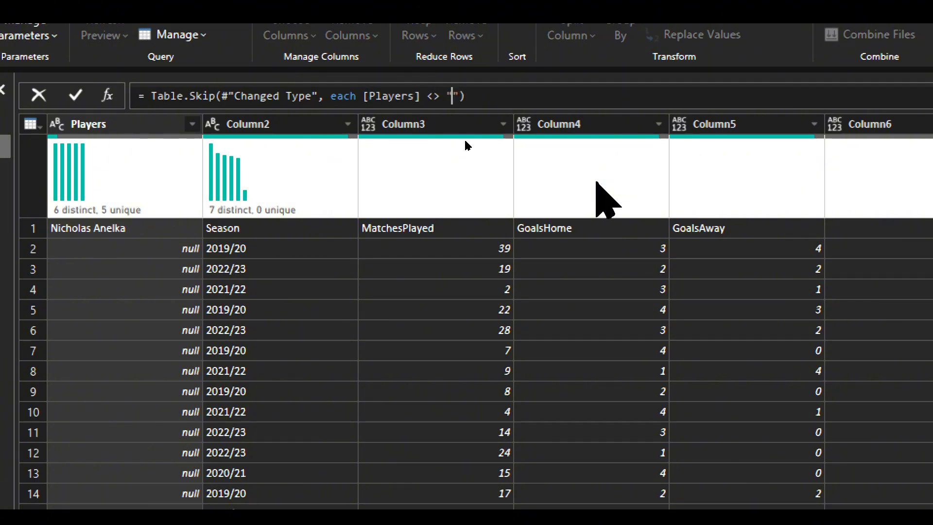
pyautogui.write('holas An')
pyautogui.write('elka')
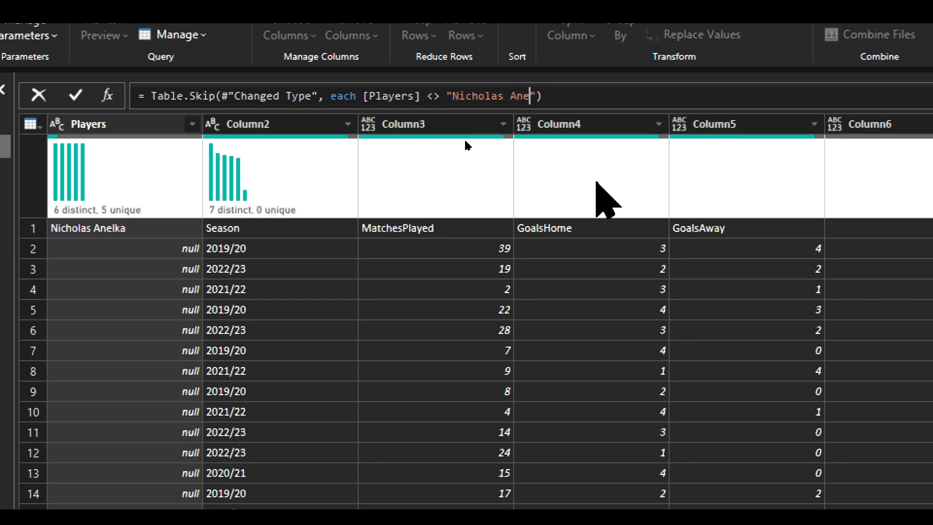
pyautogui.press('Return')
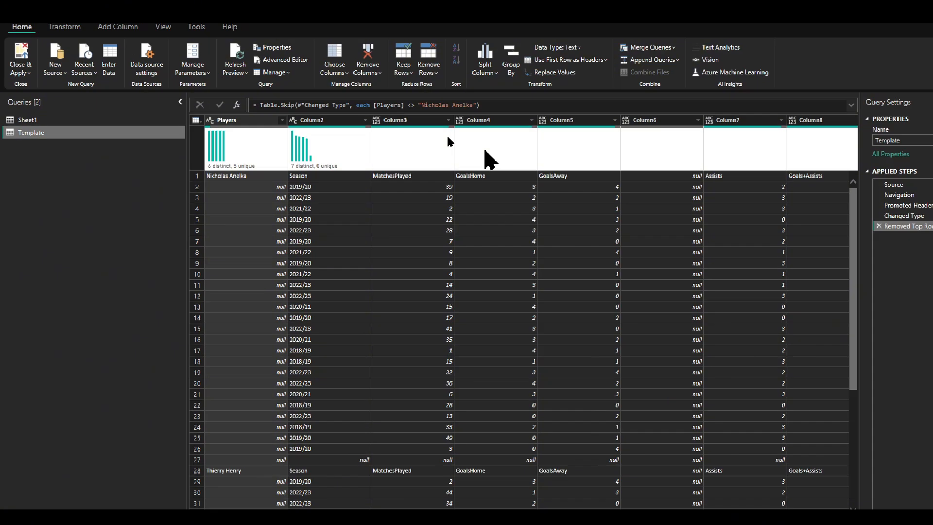
pyautogui.press('alt')
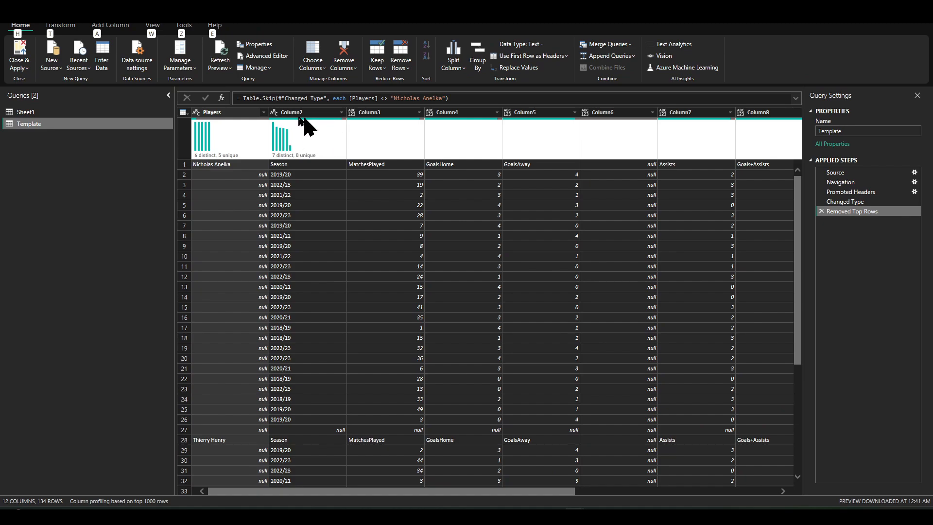
pyautogui.click(154, 179)
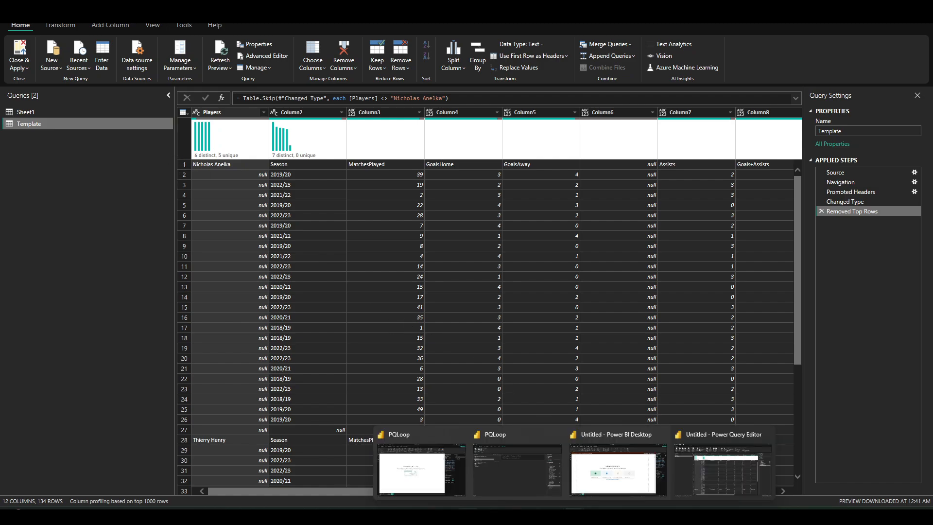
# - Switch to the PQ Loop folder in File Explorer, open the football fictional workbook in Excel and show Sheet1
pyautogui.moveTo(480, 514)
pyautogui.click(481, 474)
pyautogui.click(134, 90)
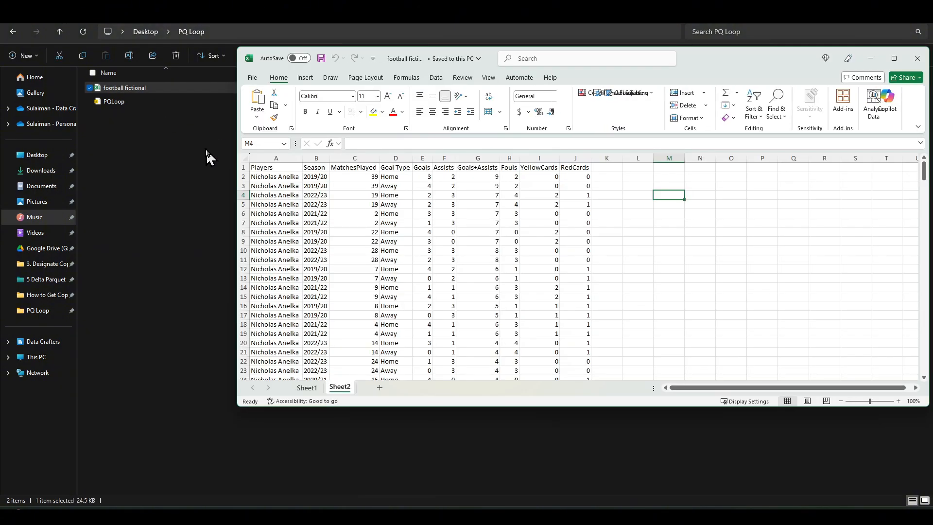
pyautogui.click(307, 387)
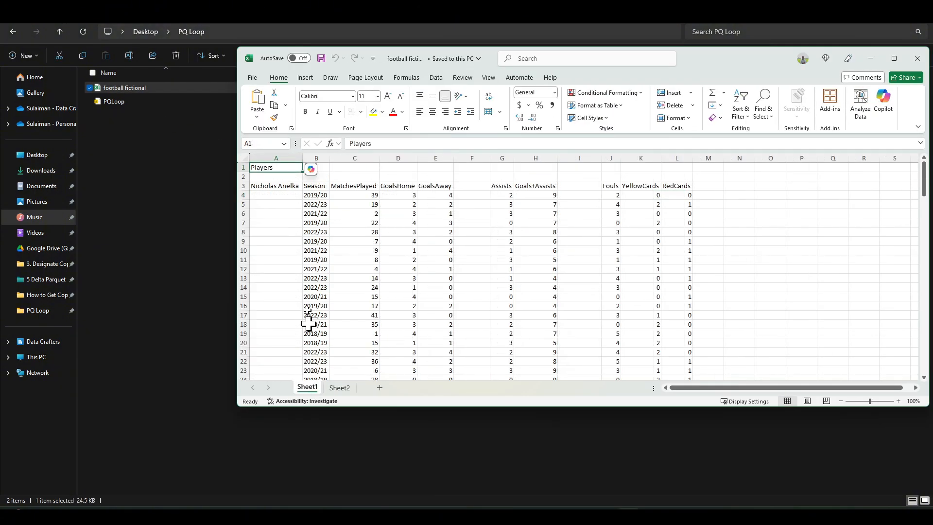
# - Insert three more blank rows above row 2 of Sheet1, and save and close the workbook
pyautogui.click(243, 176)
pyautogui.rightClick(244, 177)
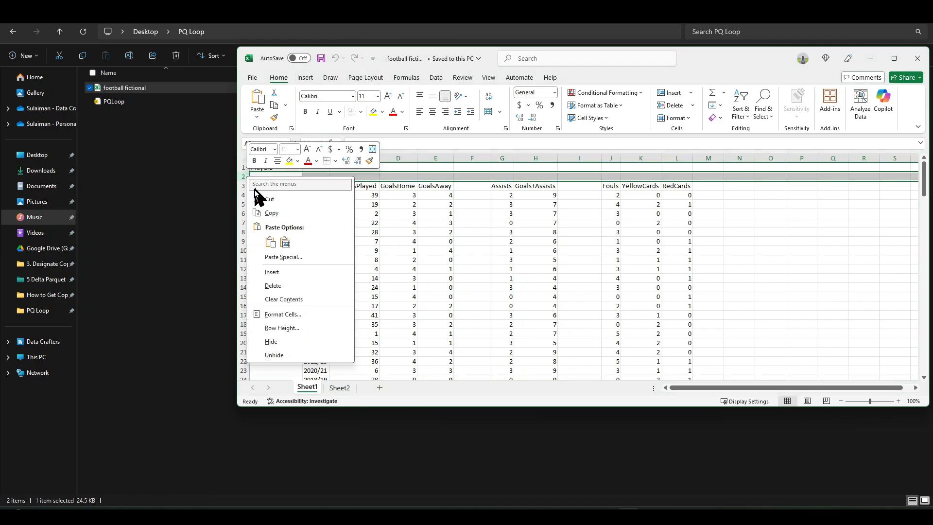
pyautogui.click(271, 272)
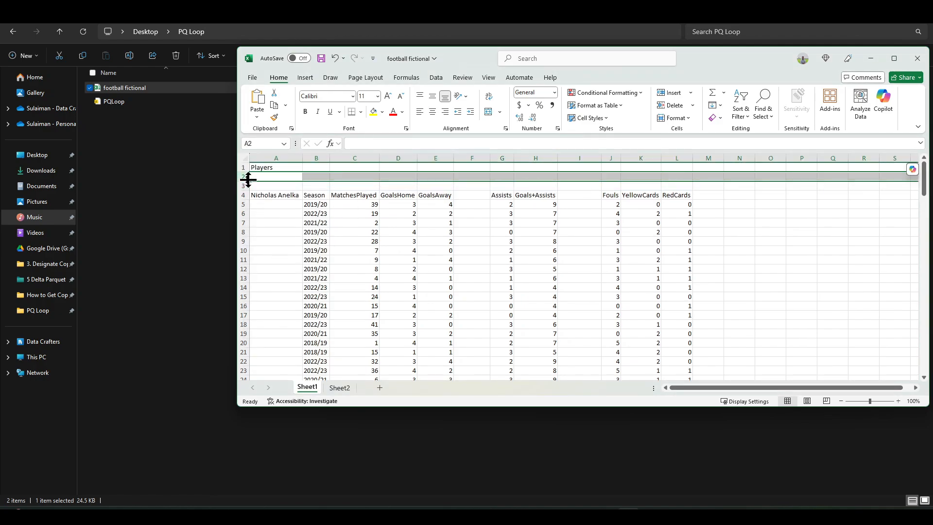
pyautogui.rightClick(247, 178)
pyautogui.click(271, 275)
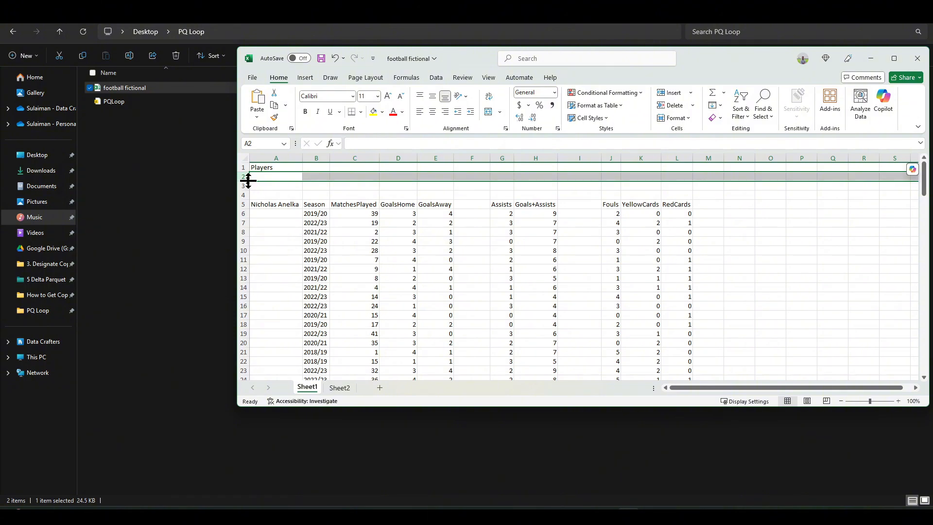
pyautogui.rightClick(248, 179)
pyautogui.click(269, 275)
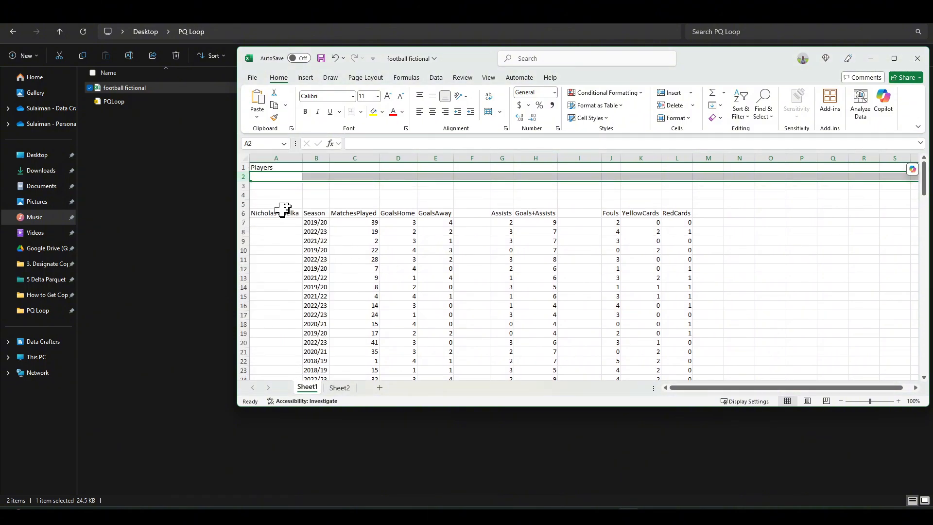
pyautogui.hotkey('ctrl', 's')
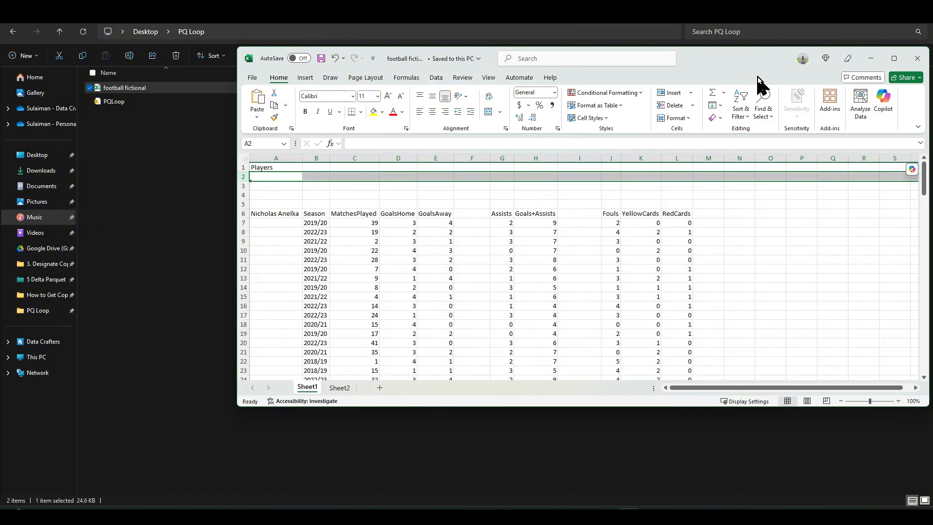
pyautogui.click(917, 58)
# - Switch back to Power Query Editor, refresh the Template preview, and compare the Changed Type and Removed Top Rows steps
pyautogui.moveTo(595, 510)
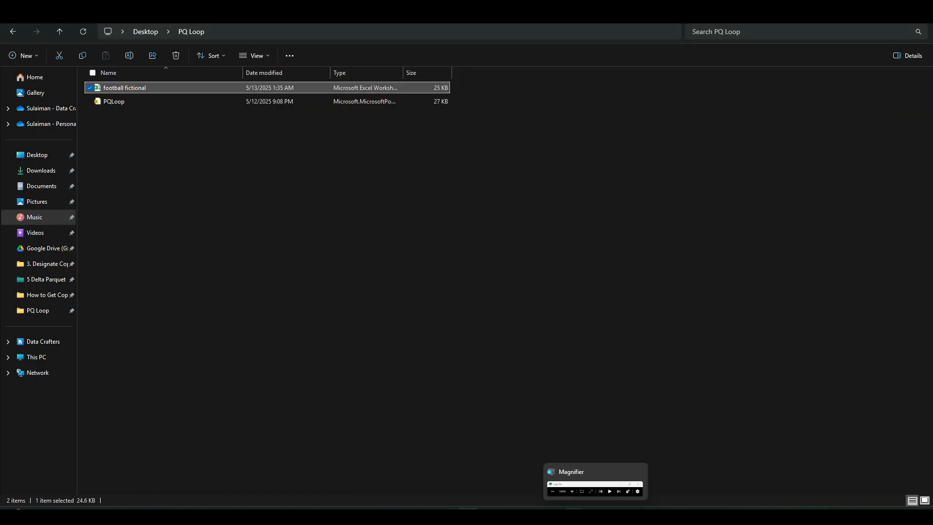
pyautogui.click(694, 479)
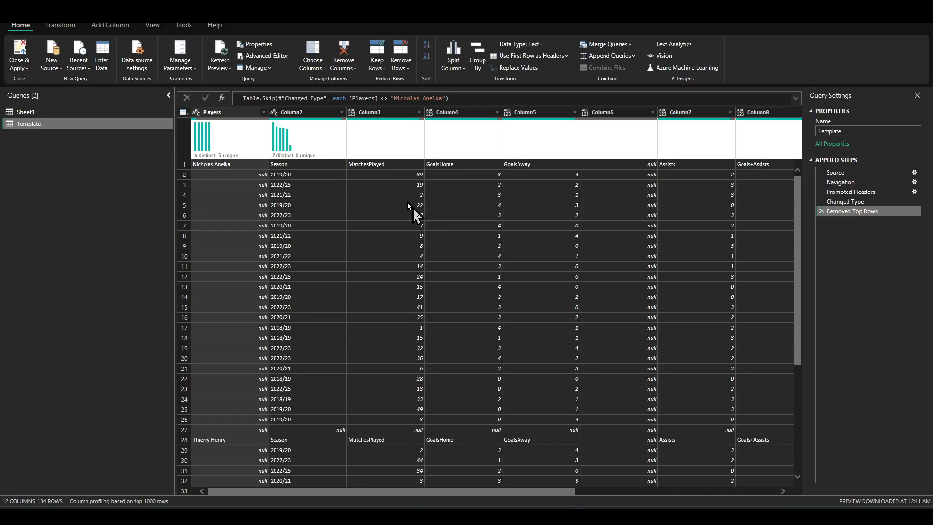
pyautogui.click(224, 61)
pyautogui.click(852, 202)
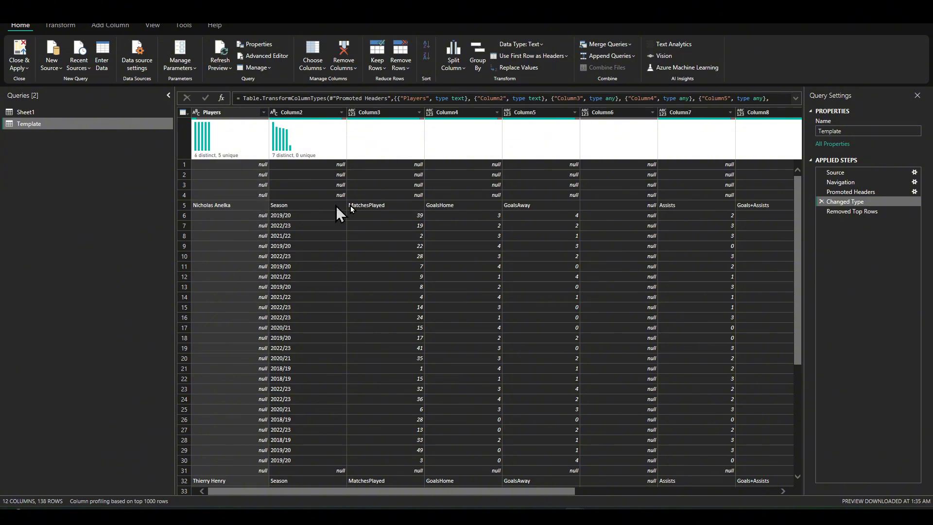
pyautogui.click(854, 214)
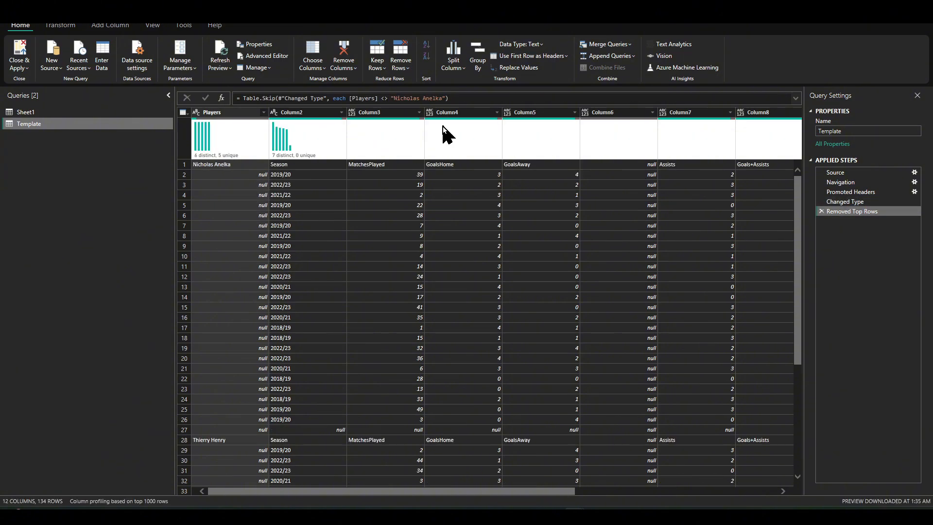
# - Copy the skip condition from the Removed Top Rows formula and replace it with a fixed count of 1
pyautogui.moveTo(445, 99); pyautogui.dragTo(335, 99)
pyautogui.hotkey('ctrl', 'c')
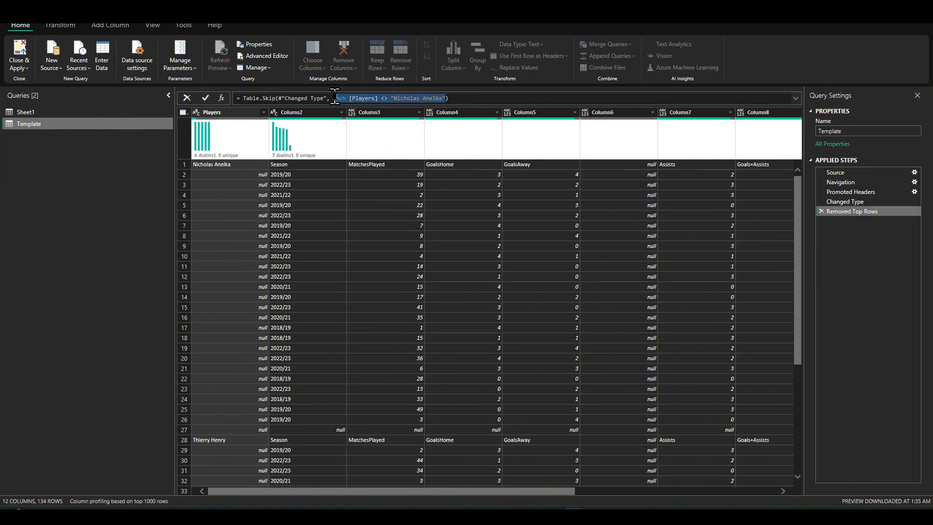
pyautogui.write('1')
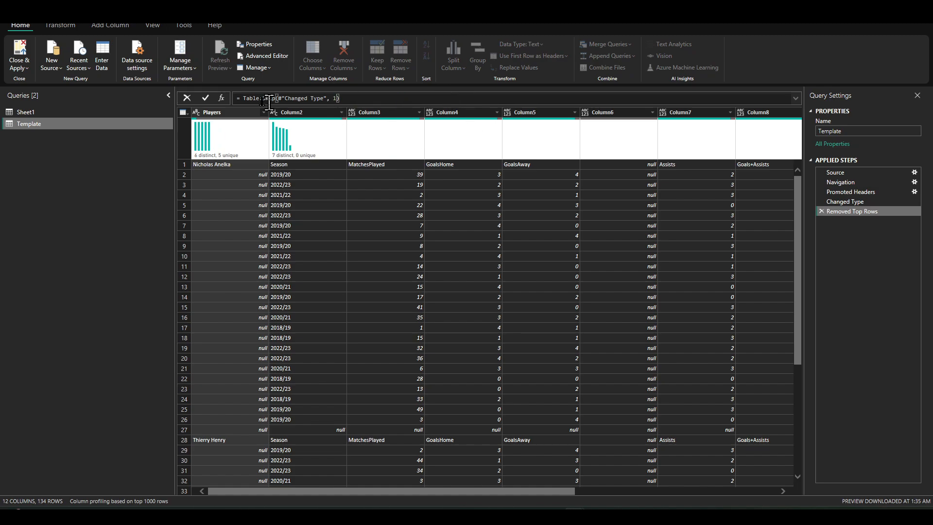
pyautogui.click(205, 97)
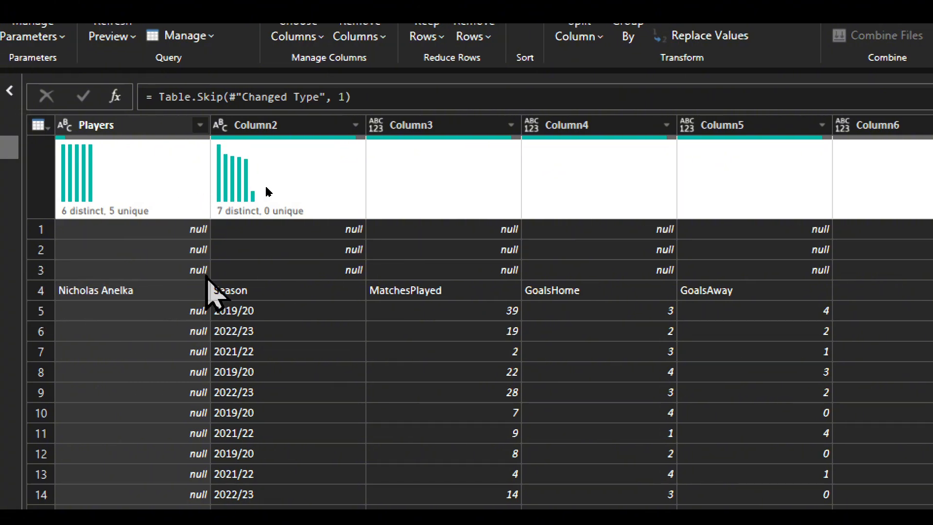
# - Restore the copied condition each [Players] <> "Nicholas Anelka" in place of the fixed count in the Table.Skip formula
pyautogui.doubleClick(341, 97)
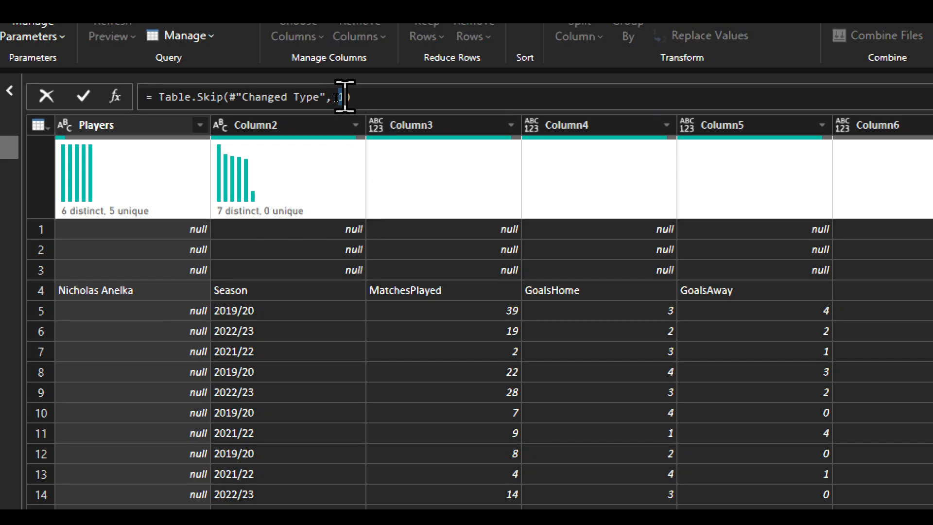
pyautogui.hotkey('ctrl', 'v')
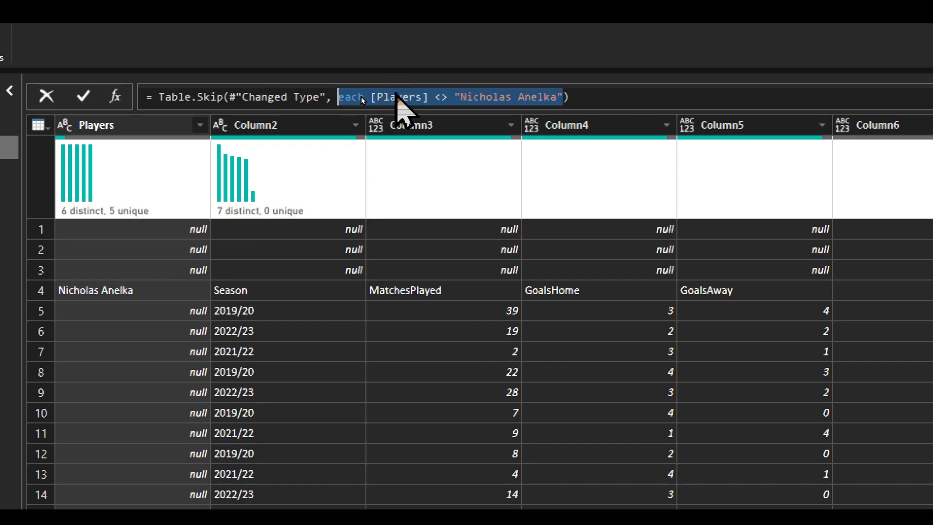
pyautogui.click(522, 96)
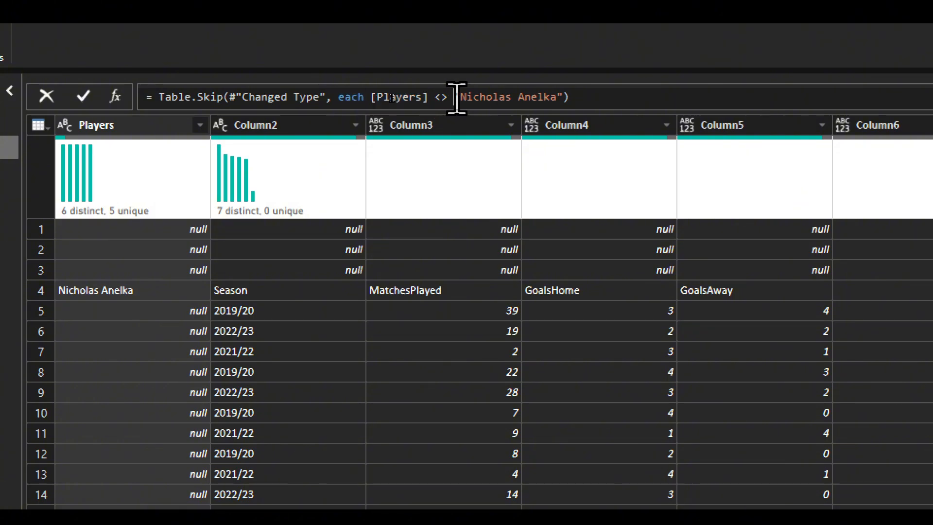
pyautogui.click(575, 96)
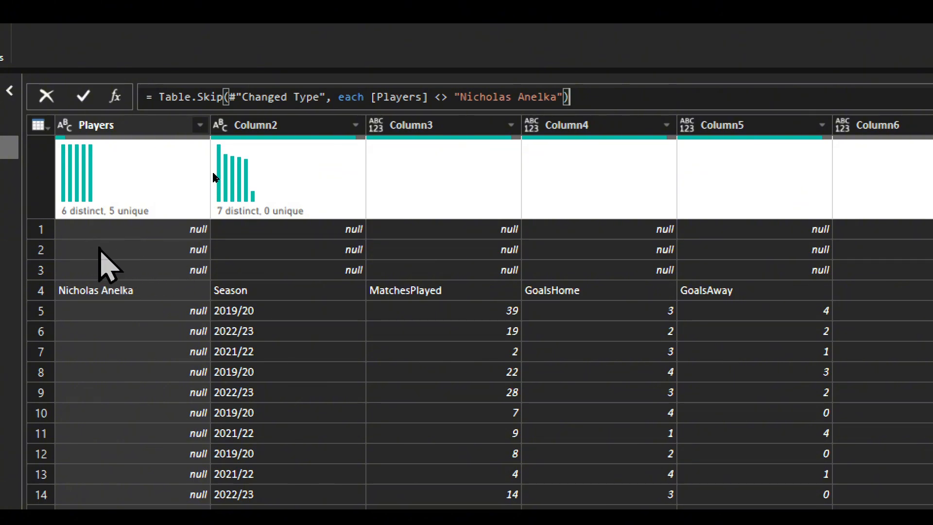
pyautogui.click(84, 97)
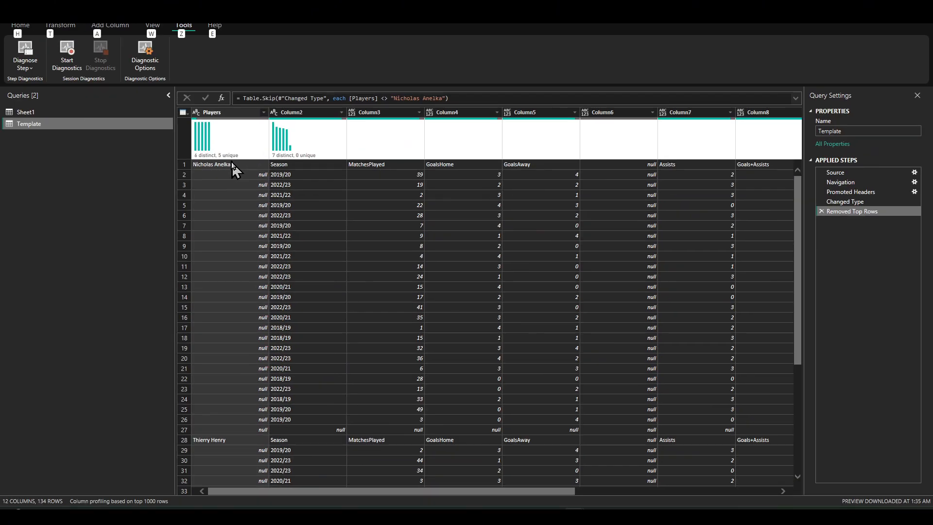
pyautogui.click(118, 174)
pyautogui.click(22, 26)
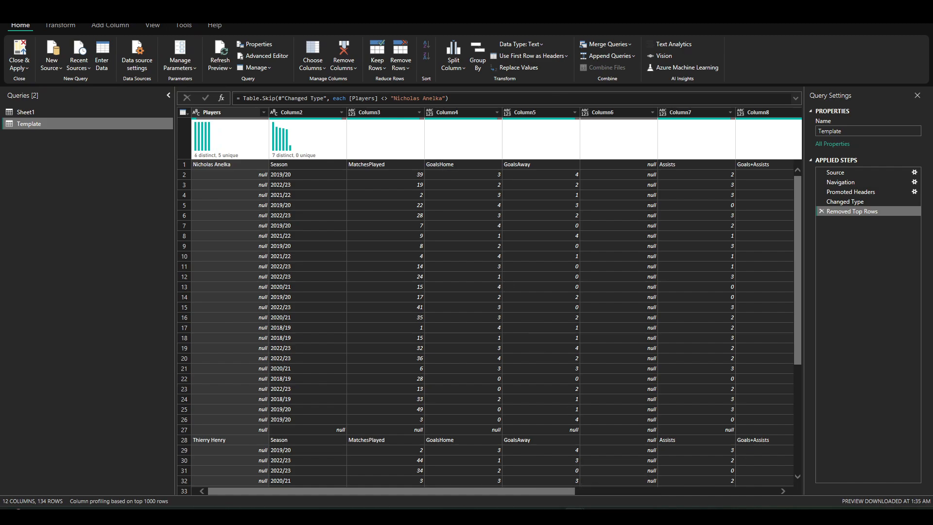
# - Delete the extra space before each in the Table.Skip formula, and fill the Players column down over its null cells
pyautogui.press('BackSpace')
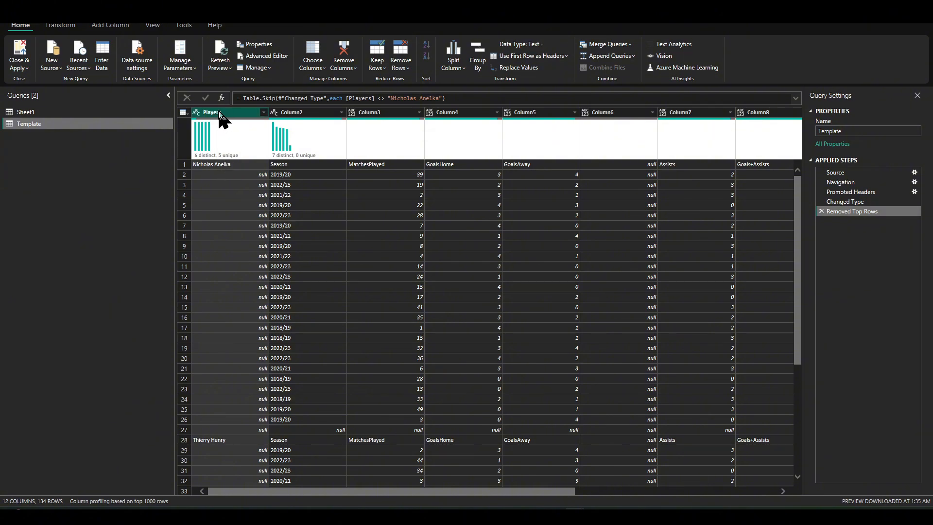
pyautogui.click(59, 24)
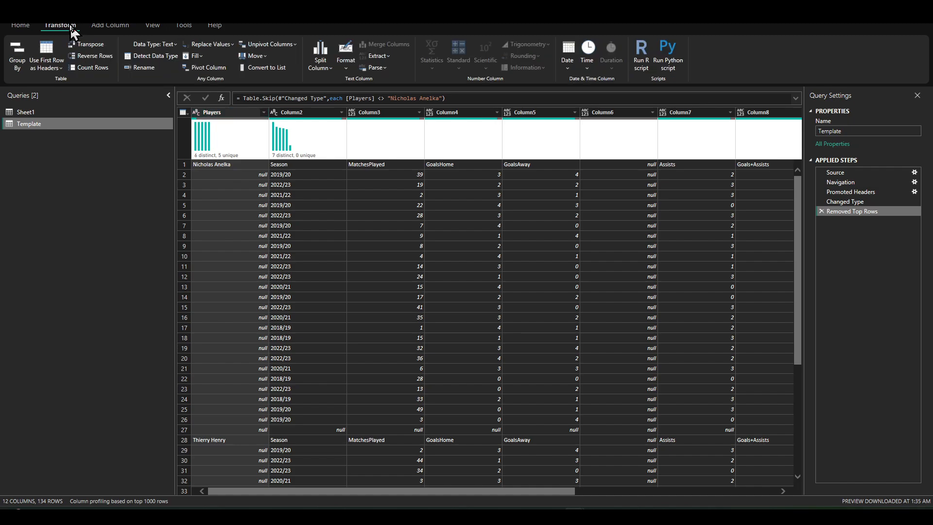
pyautogui.click(197, 56)
pyautogui.click(197, 69)
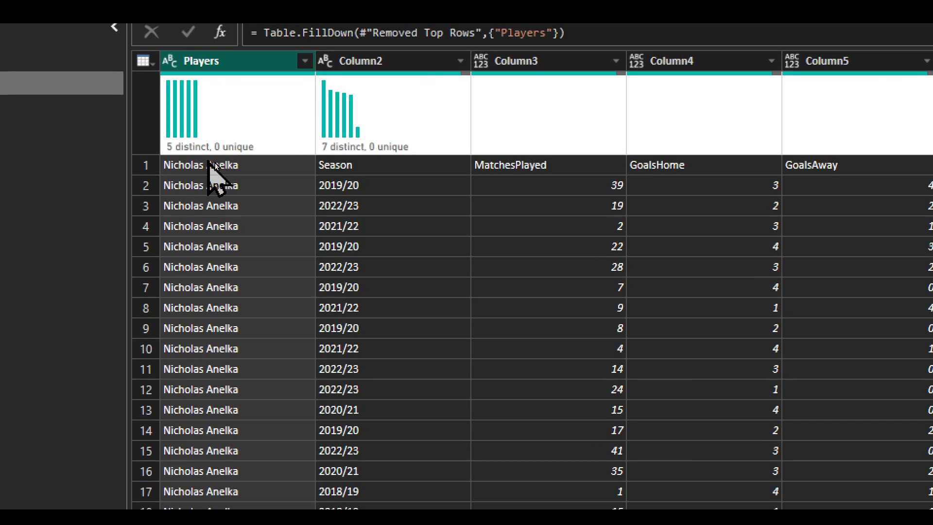
# - Promote the first row of the filled Template table to column headers
pyautogui.press('alt')
pyautogui.click(227, 166)
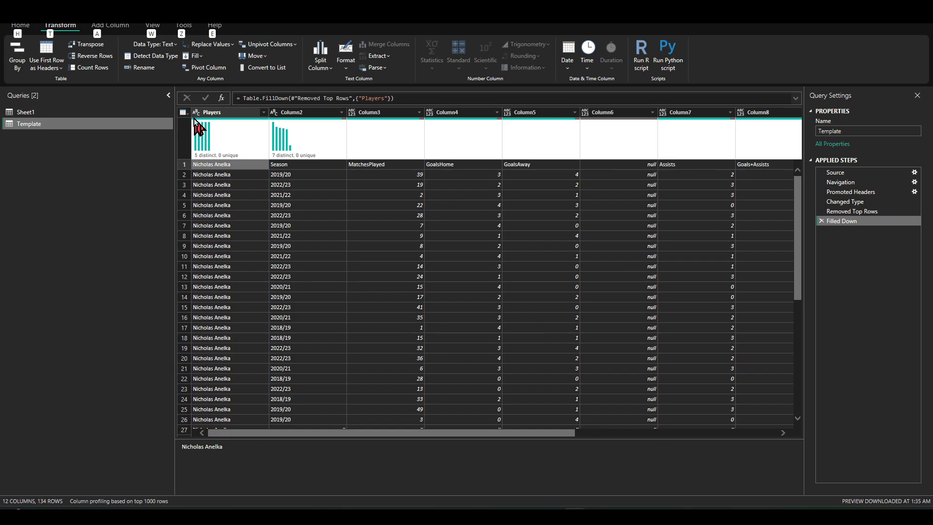
pyautogui.click(61, 63)
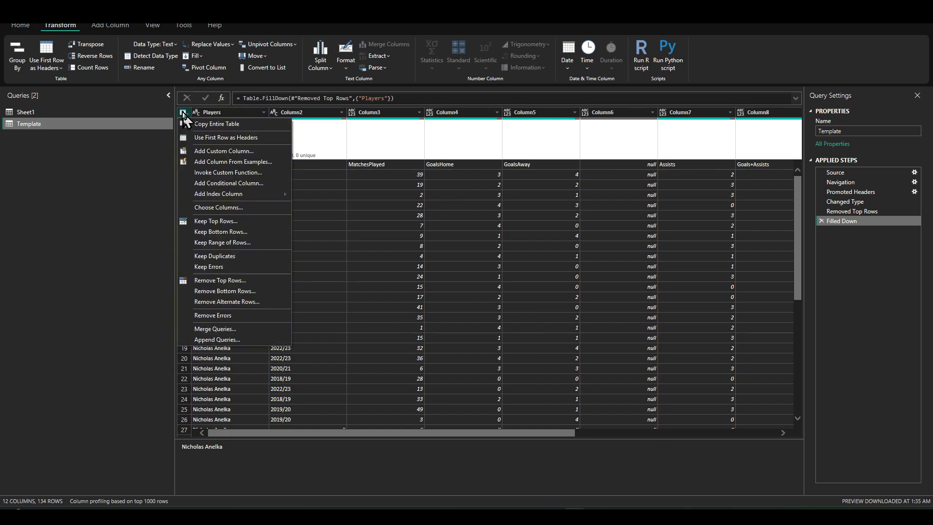
pyautogui.click(214, 137)
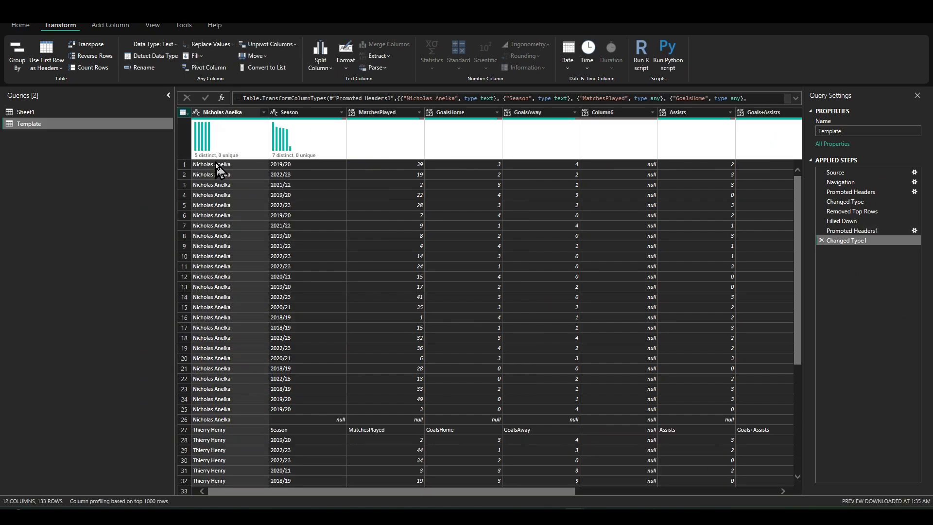
# - Rename the first column, headed with a player's name, as Players
pyautogui.doubleClick(235, 115)
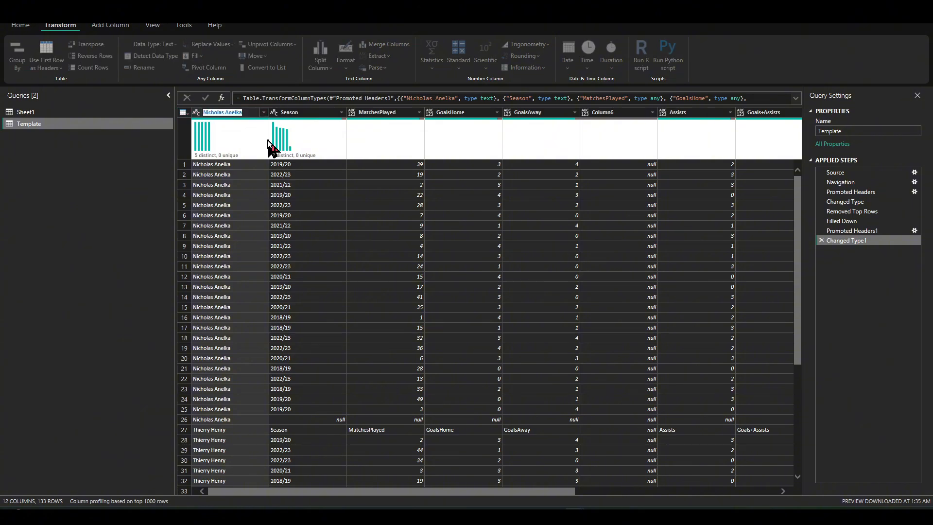
pyautogui.write('Players')
pyautogui.press('Return')
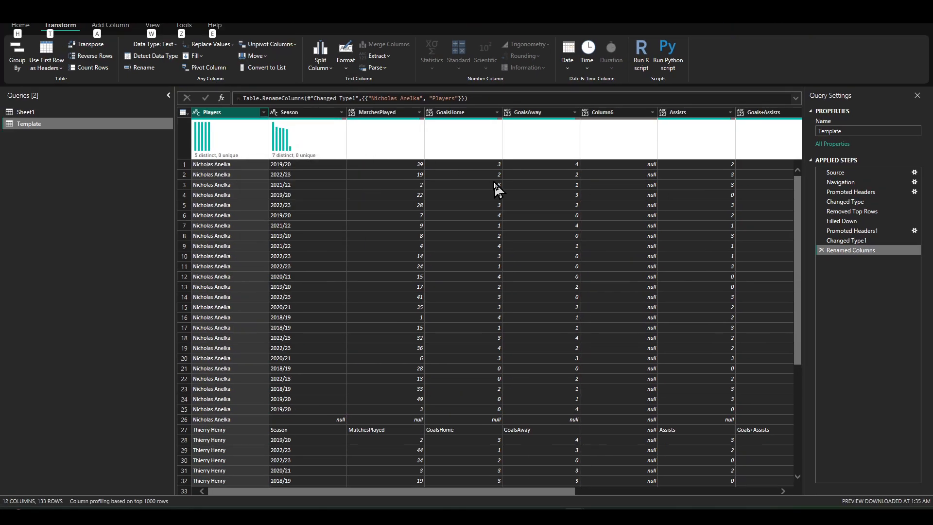
# - Check the table for empty columns and keep every column except Column6 and Column9 using Choose Columns
pyautogui.click(633, 116)
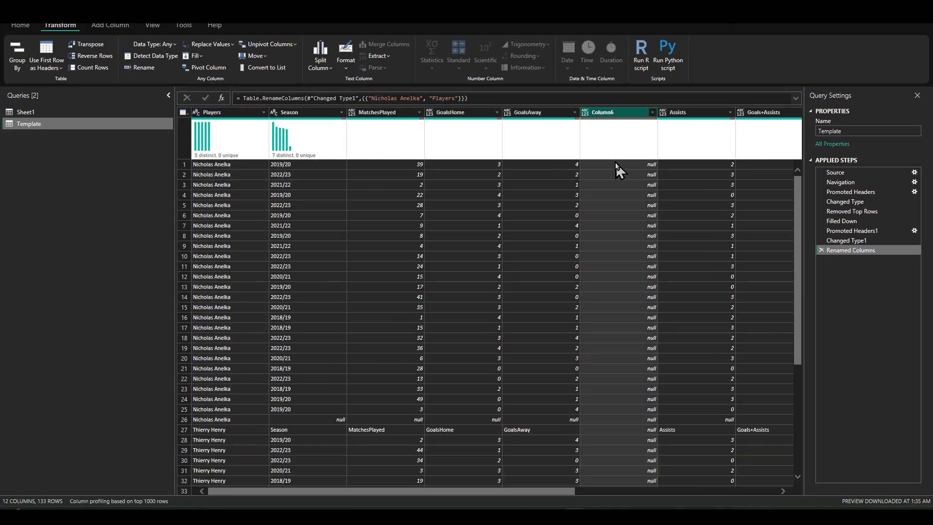
pyautogui.hscroll(5, 535, 165)
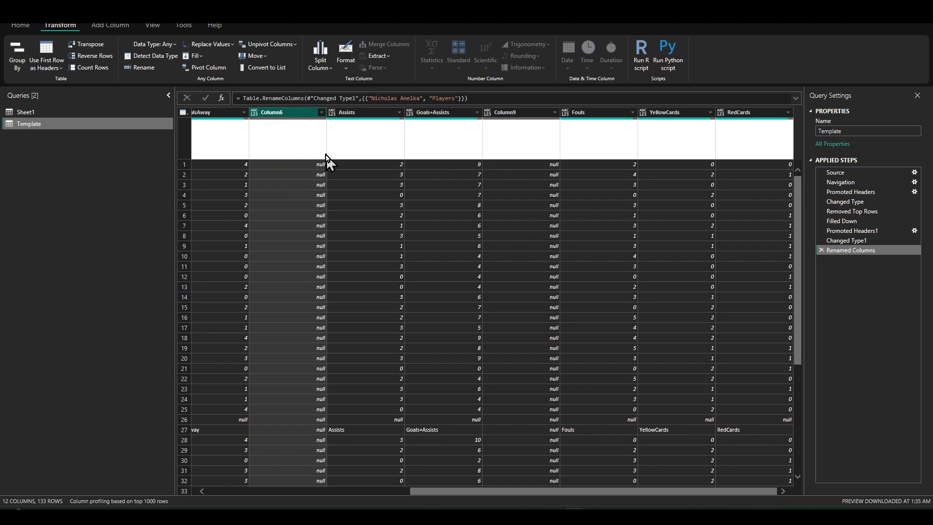
pyautogui.hscroll(-5, 316, 172)
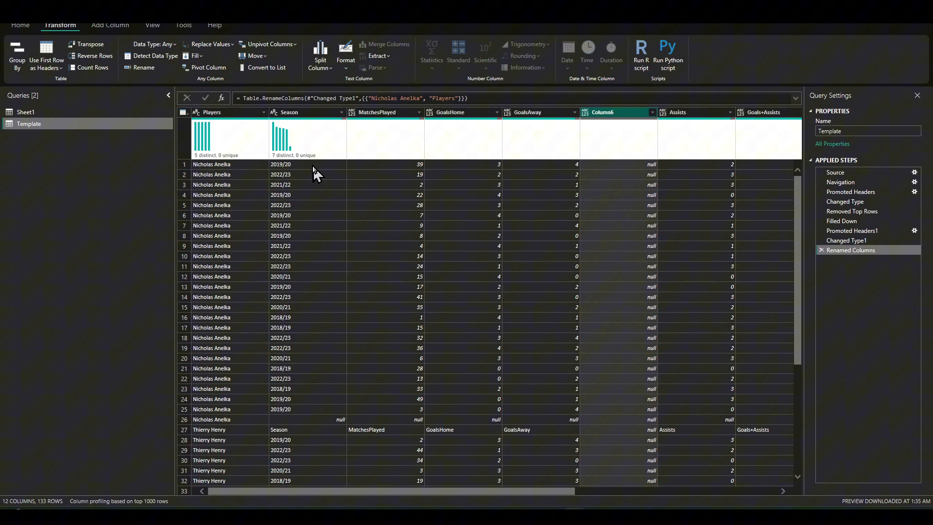
pyautogui.click(224, 165)
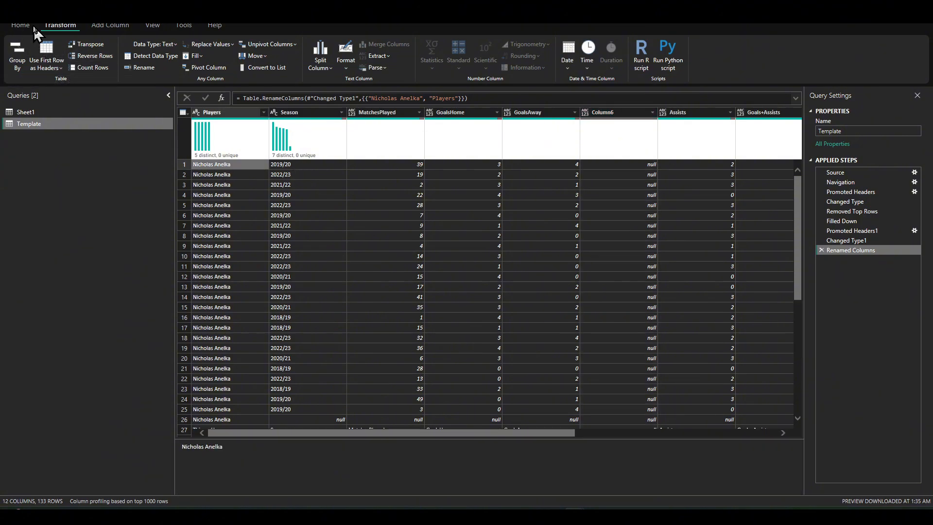
pyautogui.click(22, 27)
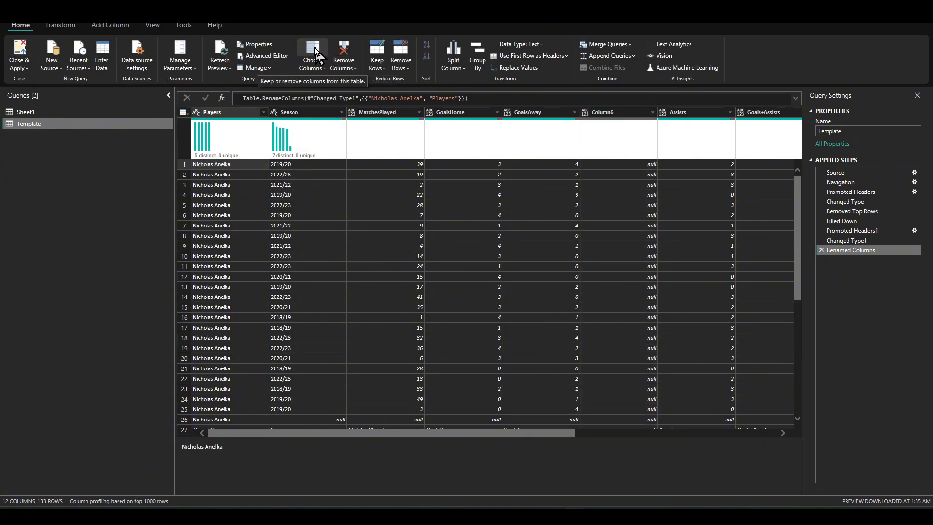
pyautogui.click(314, 53)
pyautogui.click(404, 230)
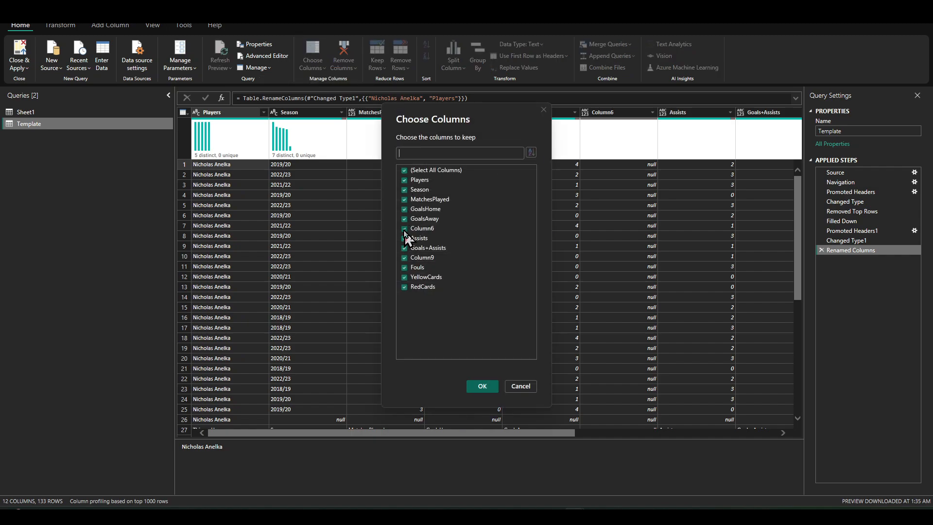
pyautogui.click(404, 258)
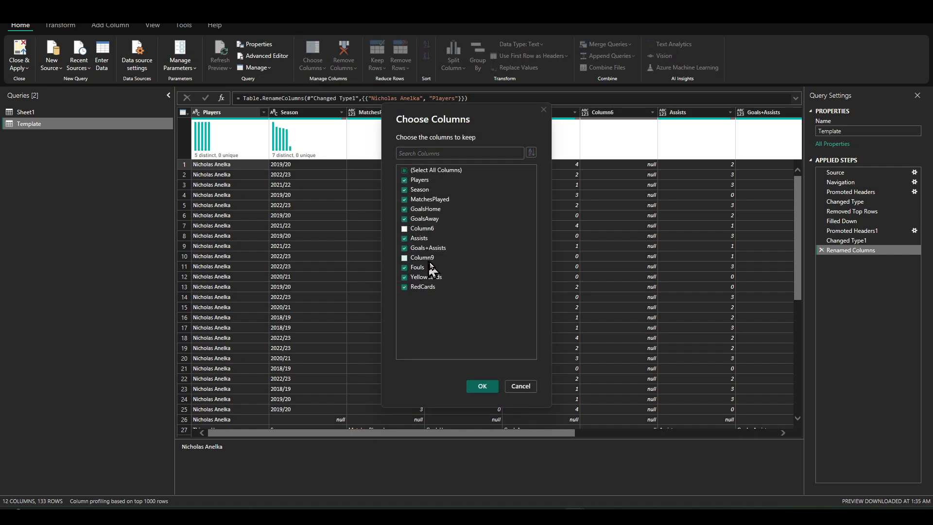
pyautogui.click(483, 385)
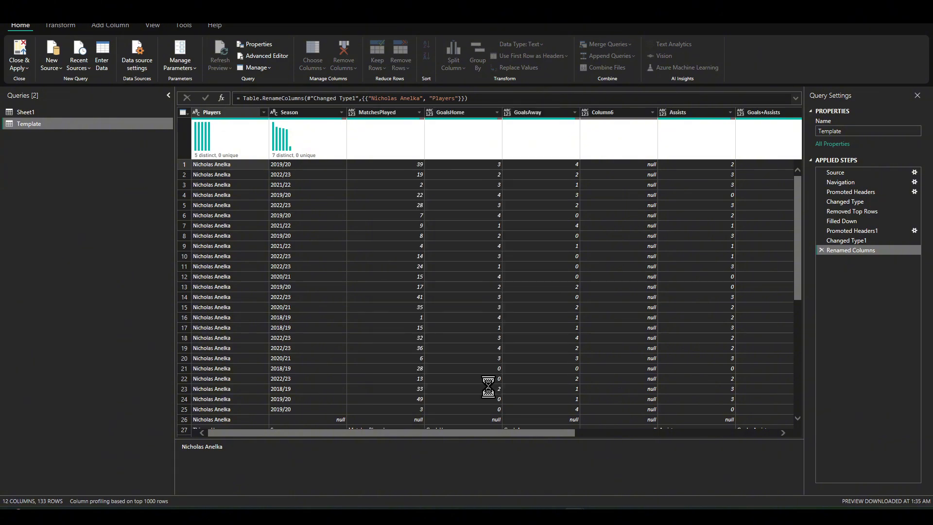
# - Unpivot the GoalsHome and GoalsAway columns together
pyautogui.click(385, 225)
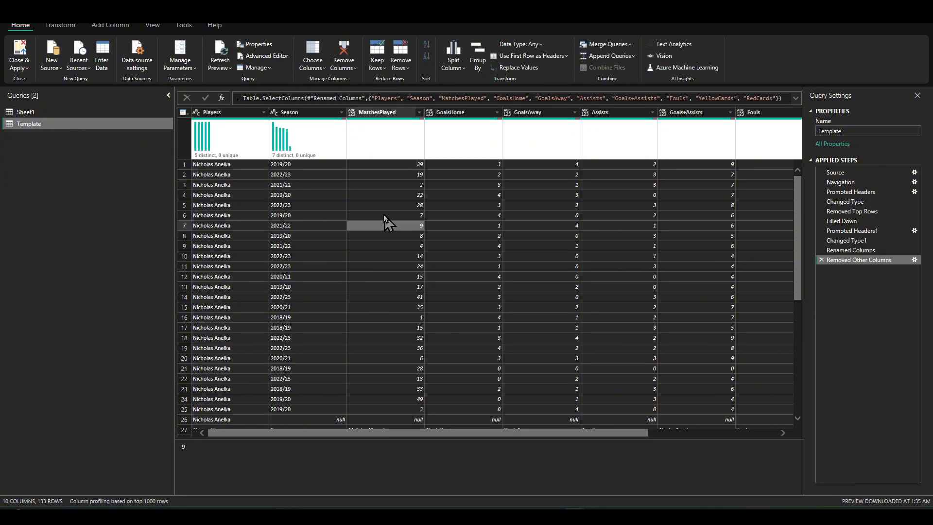
pyautogui.click(445, 115)
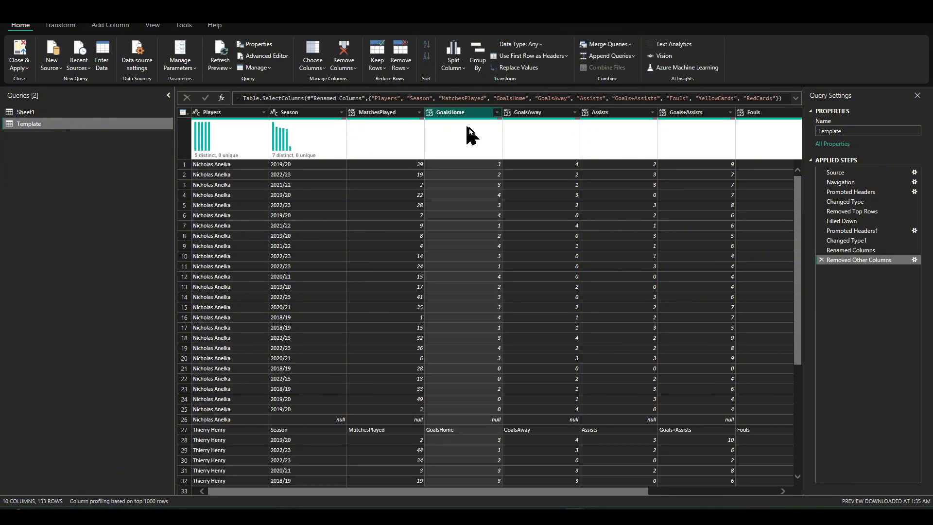
pyautogui.keyDown('ctrl'); pyautogui.click(534, 115); pyautogui.keyUp('ctrl')
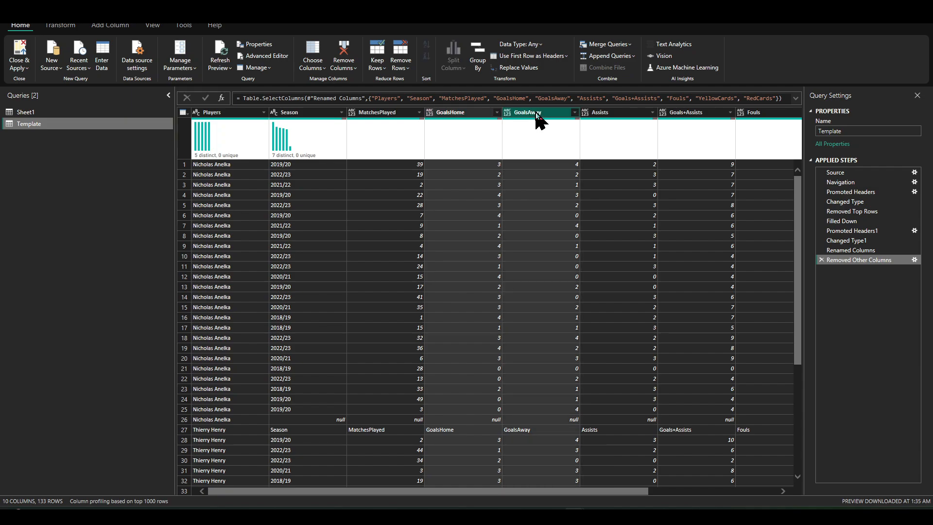
pyautogui.moveTo(459, 118)
pyautogui.keyDown('ctrl'); pyautogui.click(454, 121); pyautogui.keyUp('ctrl')
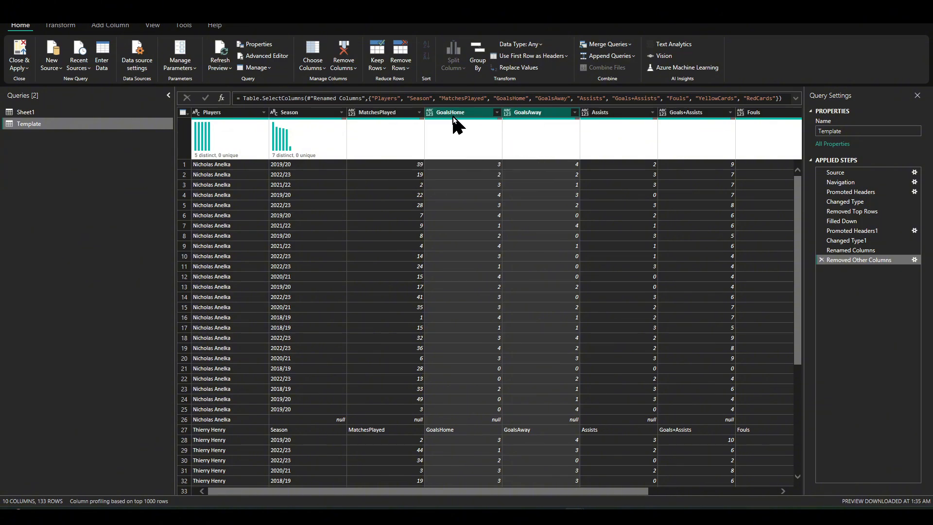
pyautogui.rightClick(454, 120)
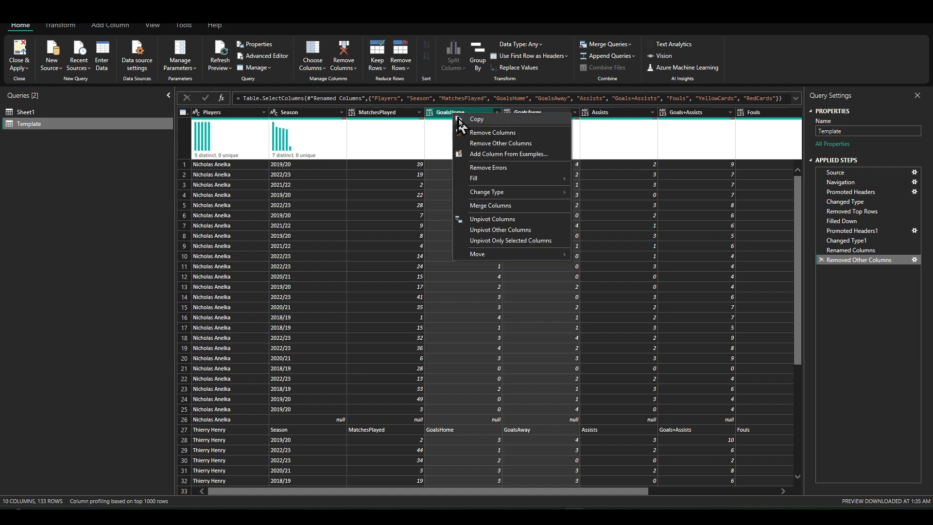
pyautogui.click(504, 221)
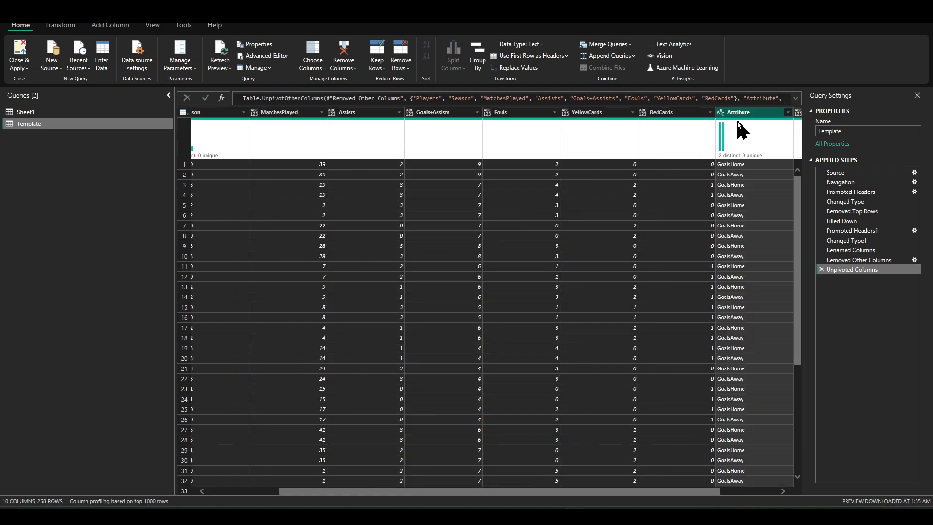
# - Move the Attribute and Value columns between MatchesPlayed and Assists, and rename Attribute as Goal Type
pyautogui.moveTo(743, 113); pyautogui.dragTo(345, 120)
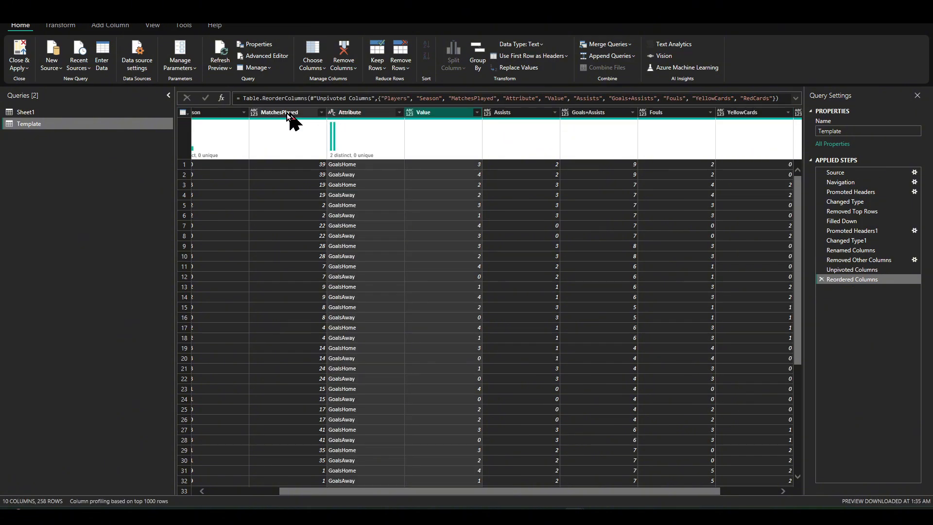
pyautogui.doubleClick(359, 112)
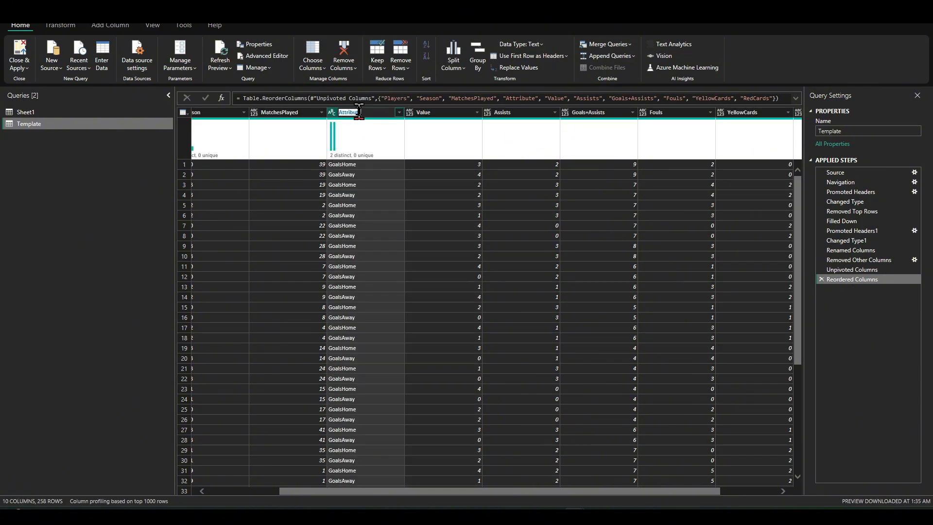
pyautogui.write('G')
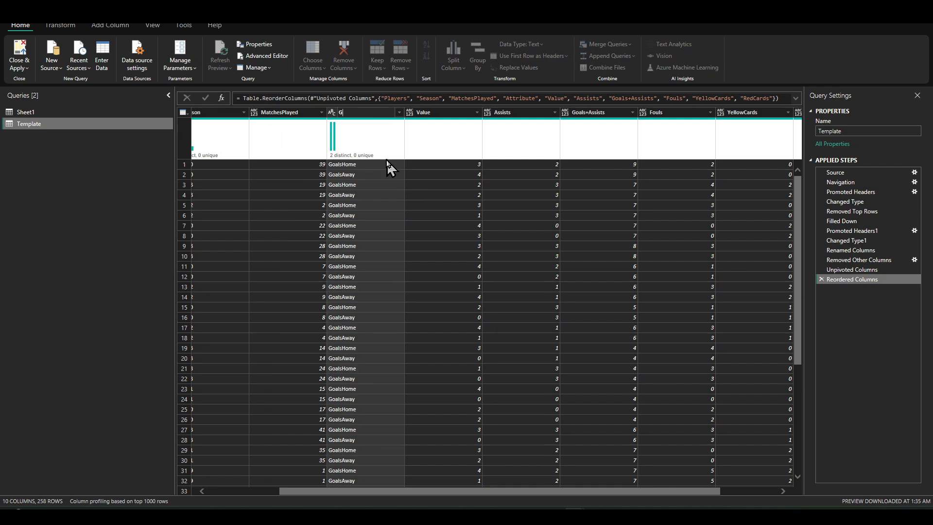
pyautogui.write('oal Type')
pyautogui.press('Return')
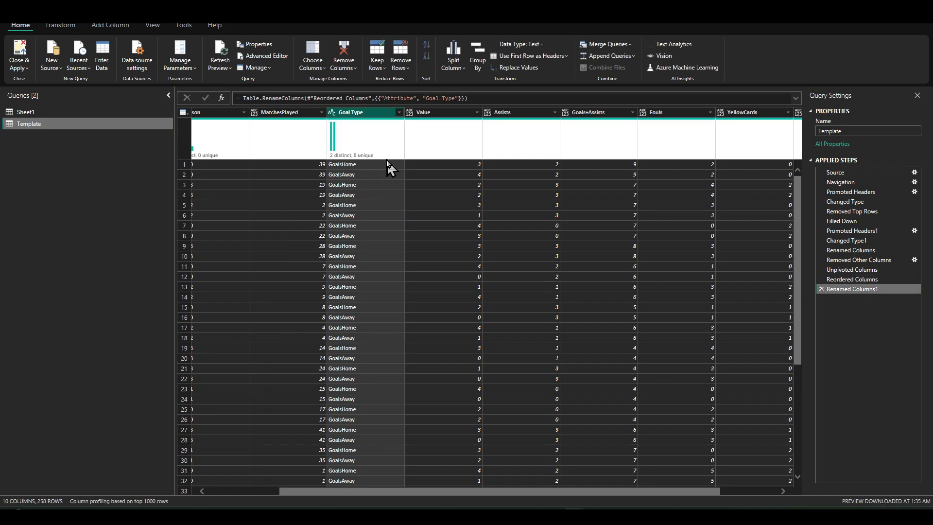
# - Replace the text Goals with nothing in the Goal Type column
pyautogui.rightClick(351, 120)
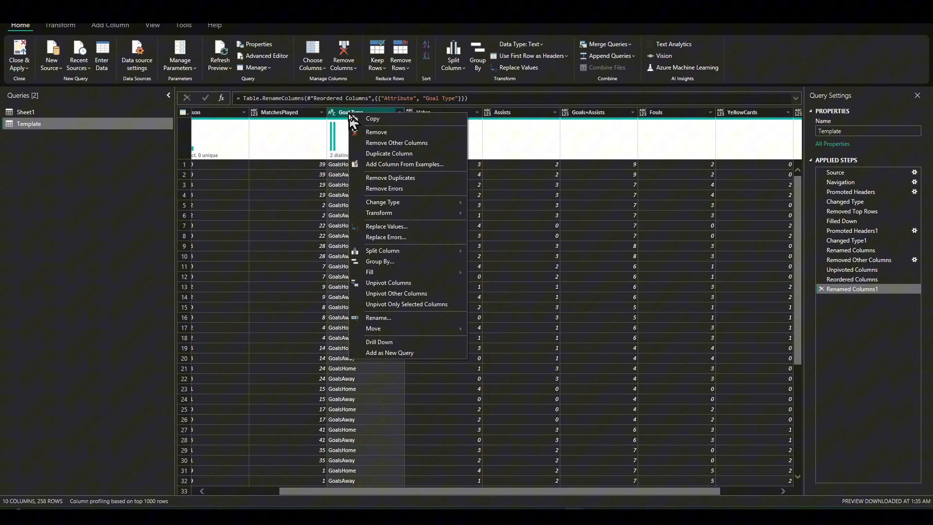
pyautogui.click(403, 226)
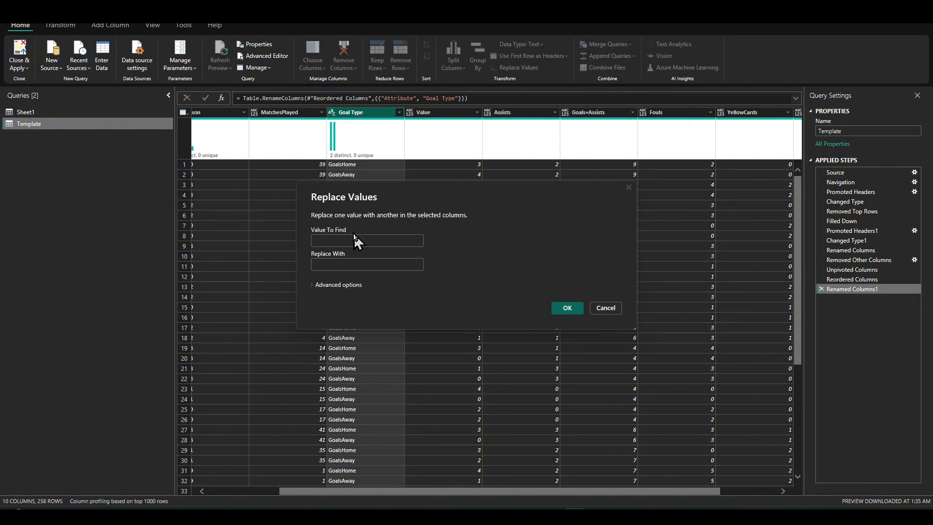
pyautogui.write('Goals')
pyautogui.press('Tab')
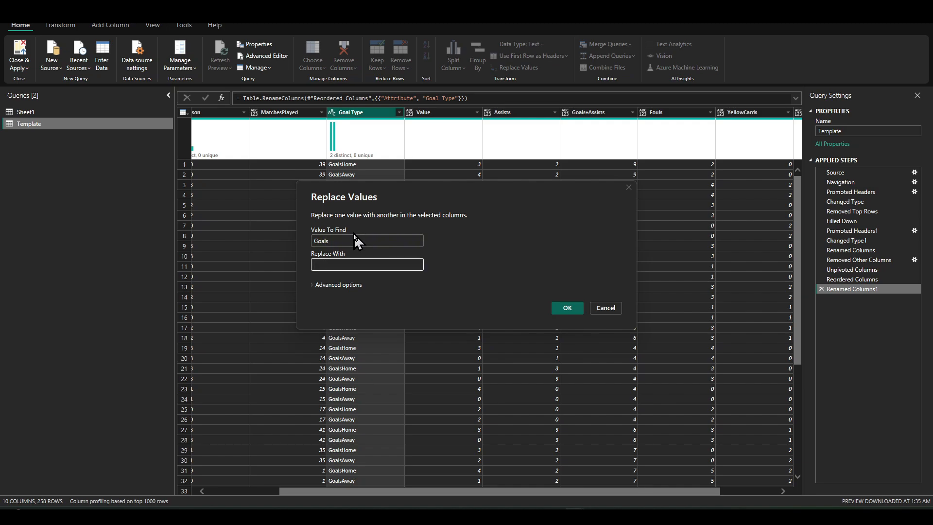
pyautogui.click(566, 309)
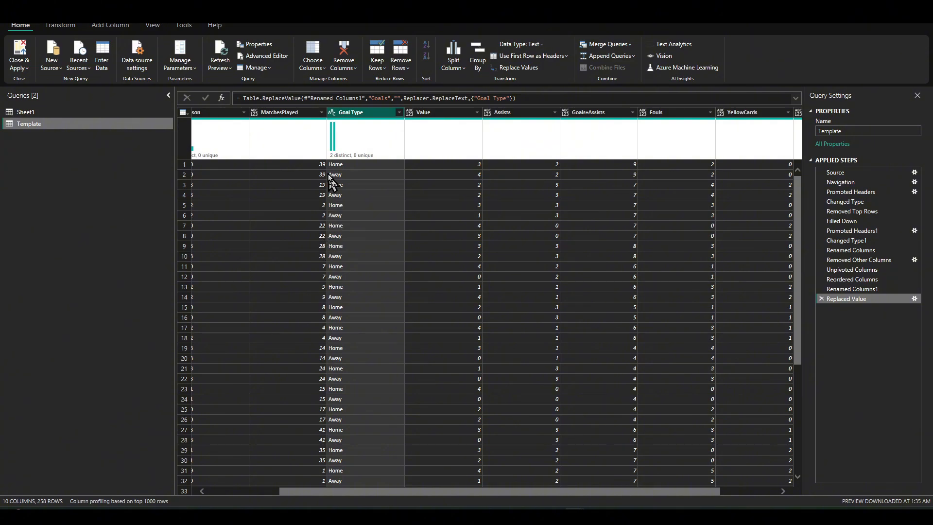
# - Rename the Value column as Goals and review the columns of the reshaped table
pyautogui.doubleClick(441, 112)
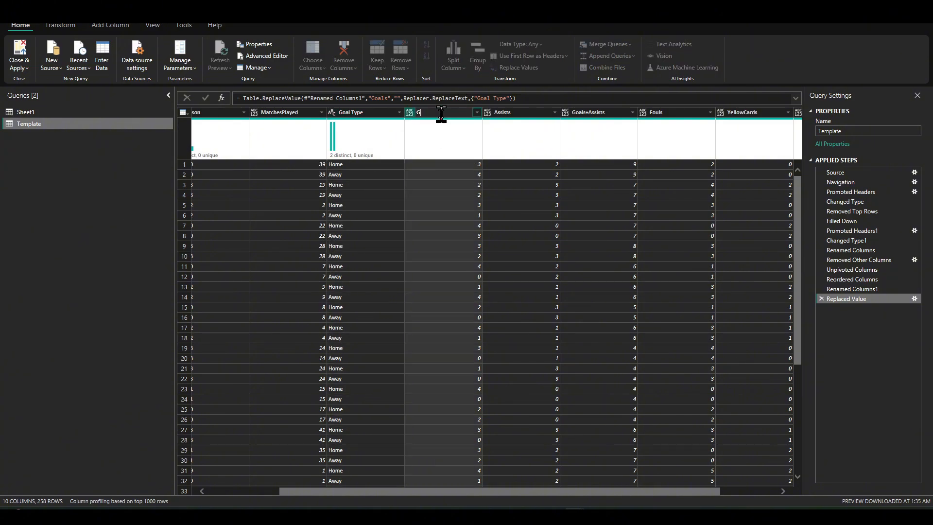
pyautogui.press('Return')
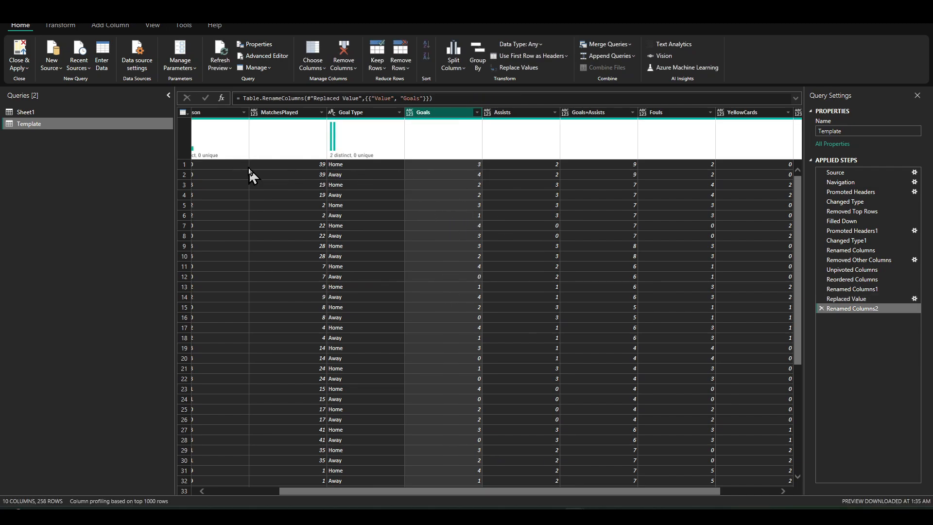
pyautogui.hscroll(-2, 251, 174)
pyautogui.hscroll(2, 250, 175)
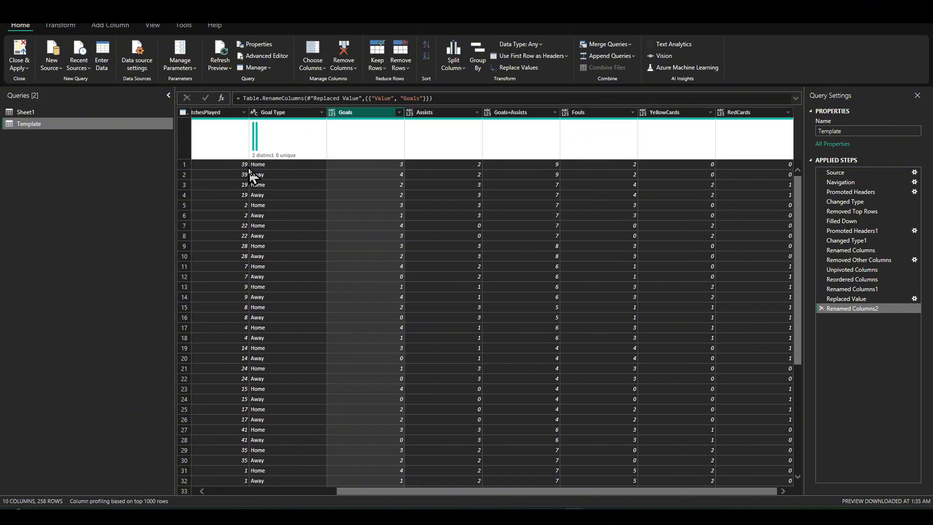
pyautogui.hscroll(-2, 251, 176)
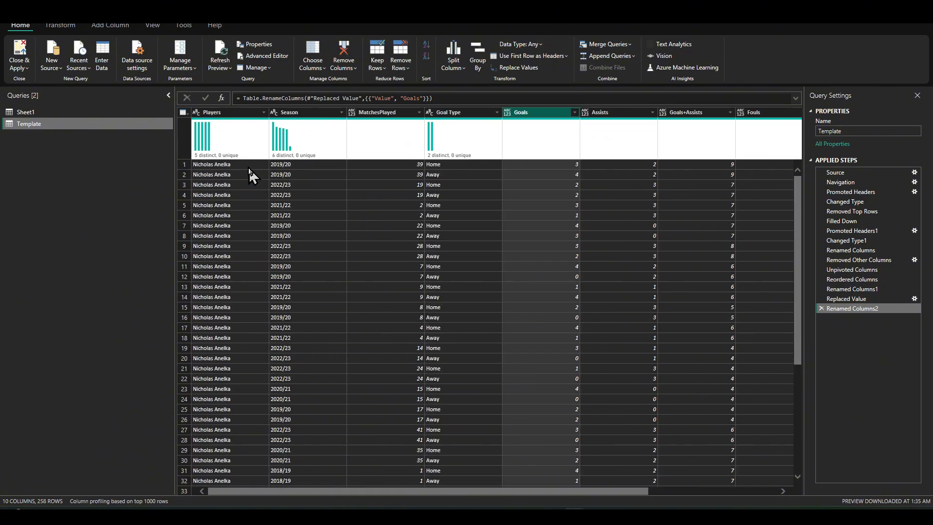
pyautogui.click(261, 201)
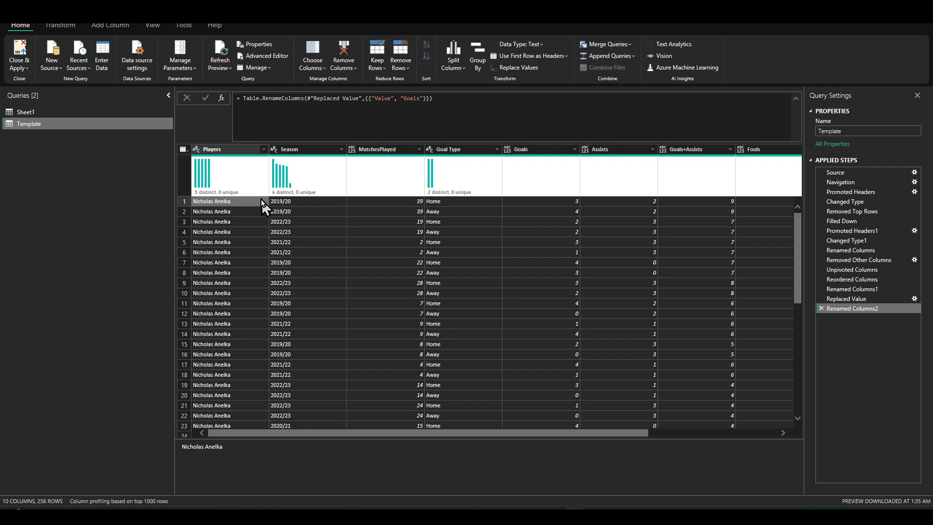
# - Drill down into the Players column to extract its values as a list
pyautogui.scroll(-11, 261, 201)
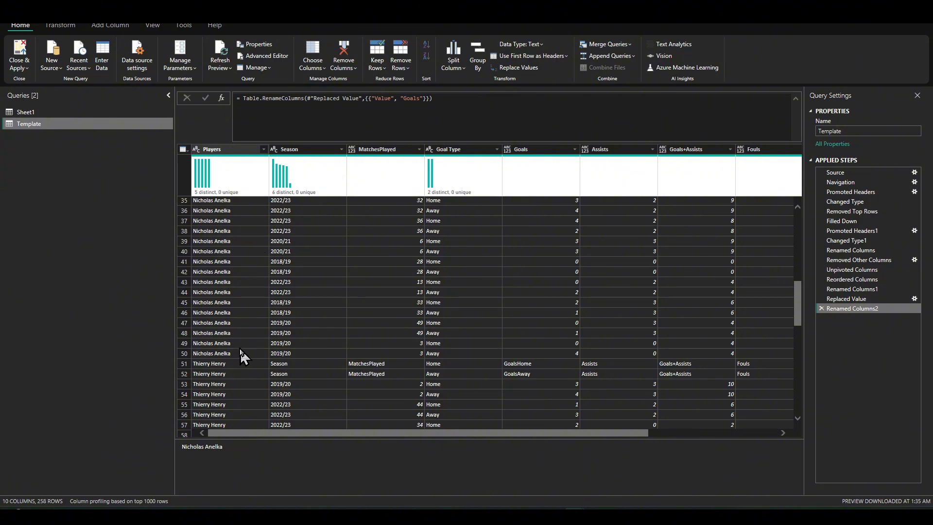
pyautogui.click(225, 365)
pyautogui.click(225, 354)
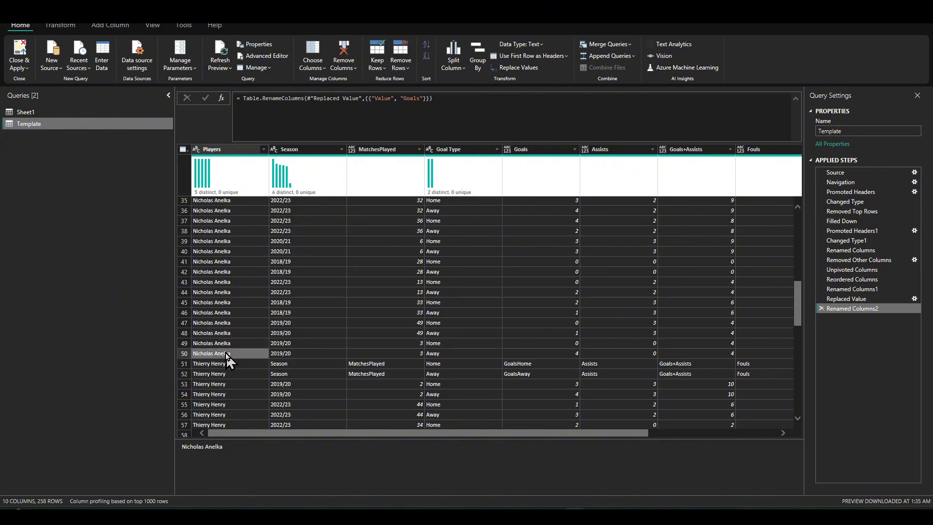
pyautogui.scroll(5, 226, 357)
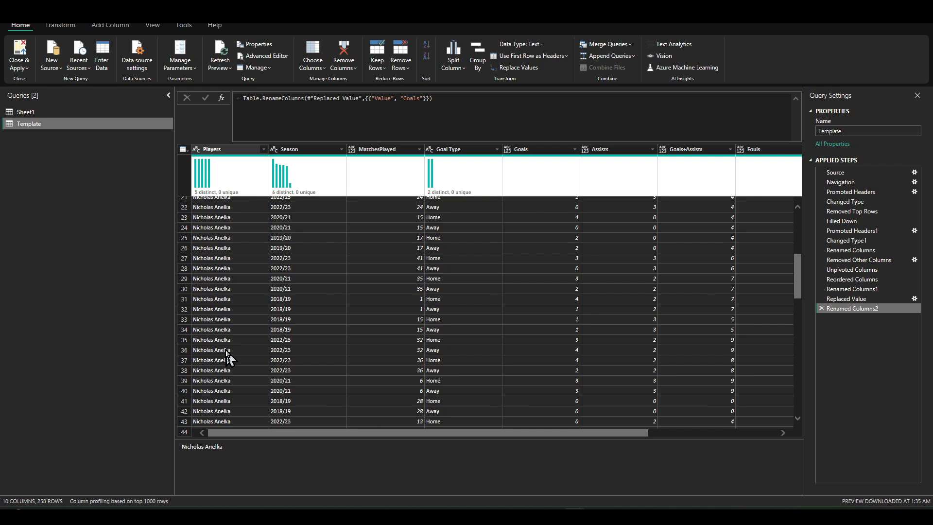
pyautogui.scroll(7, 224, 292)
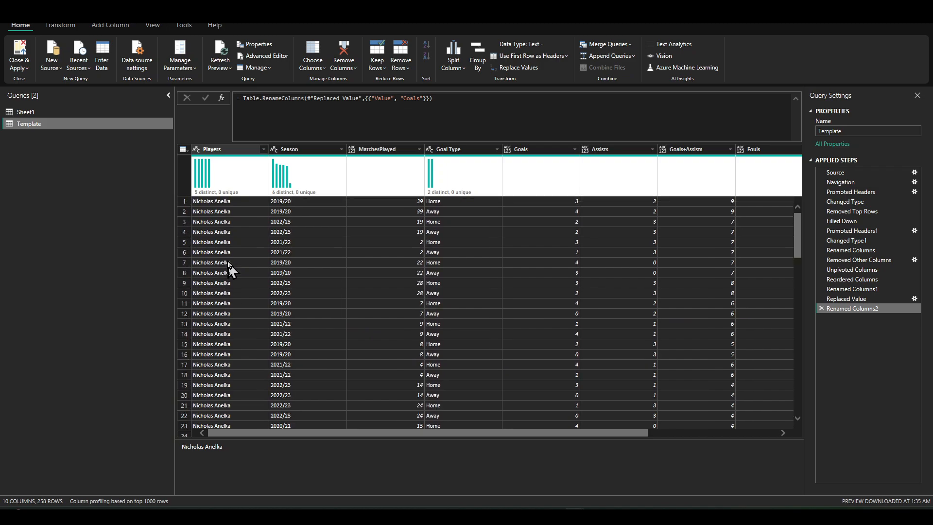
pyautogui.click(224, 152)
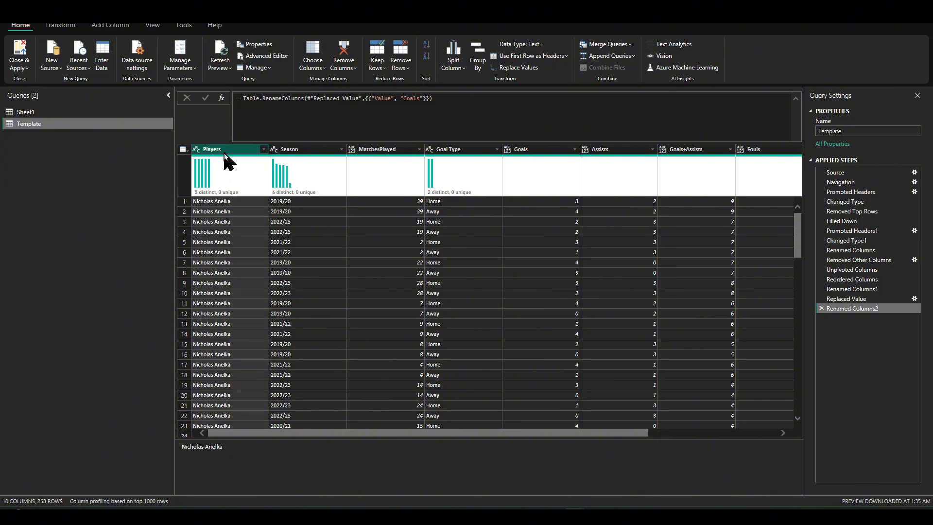
pyautogui.rightClick(225, 154)
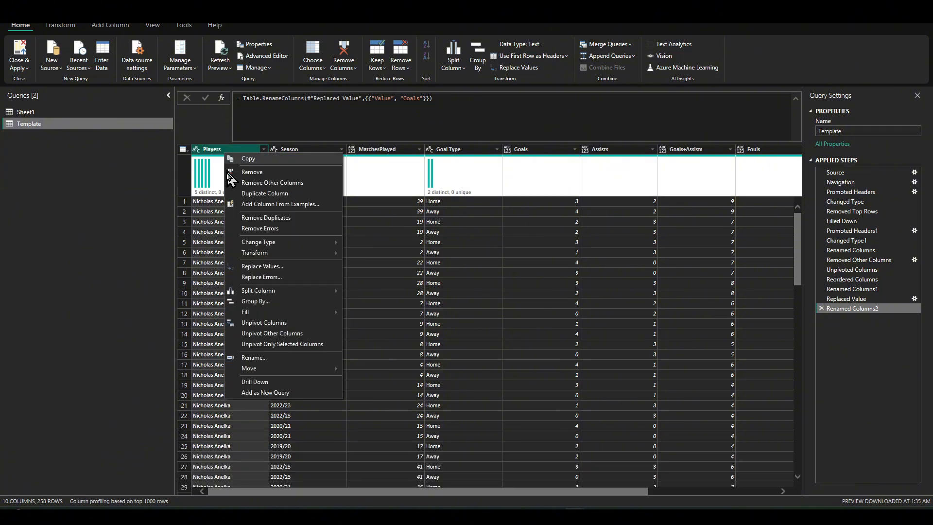
pyautogui.click(270, 382)
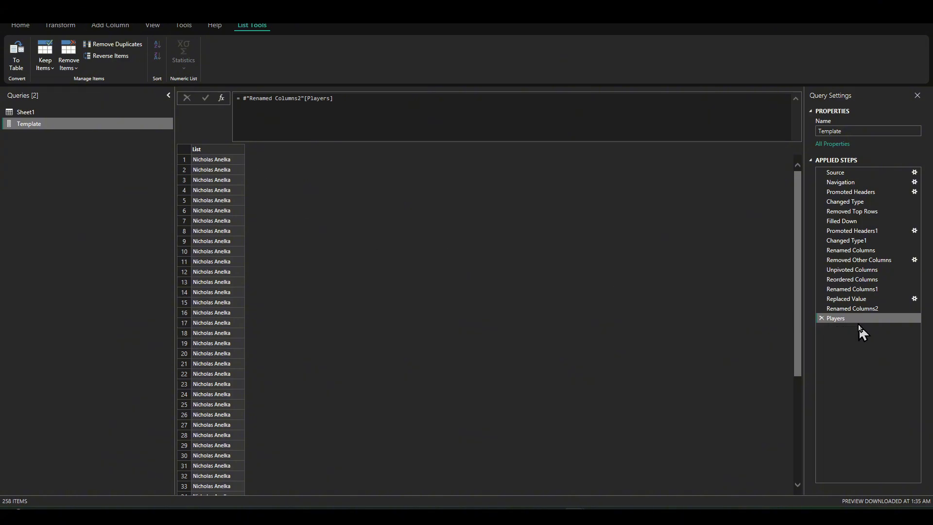
# - Insert a step after Players with the formula List.PositionOf(Players, "Thierry Henry")
pyautogui.rightClick(844, 320)
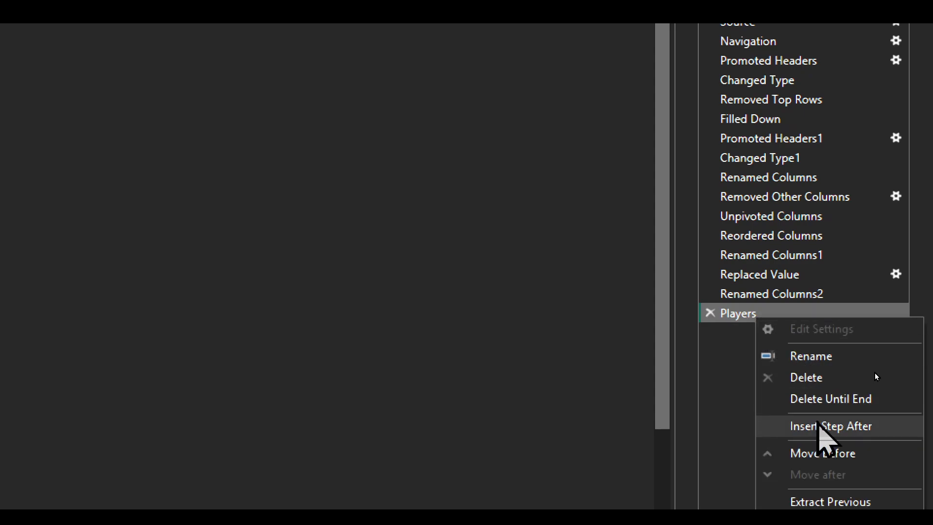
pyautogui.click(821, 427)
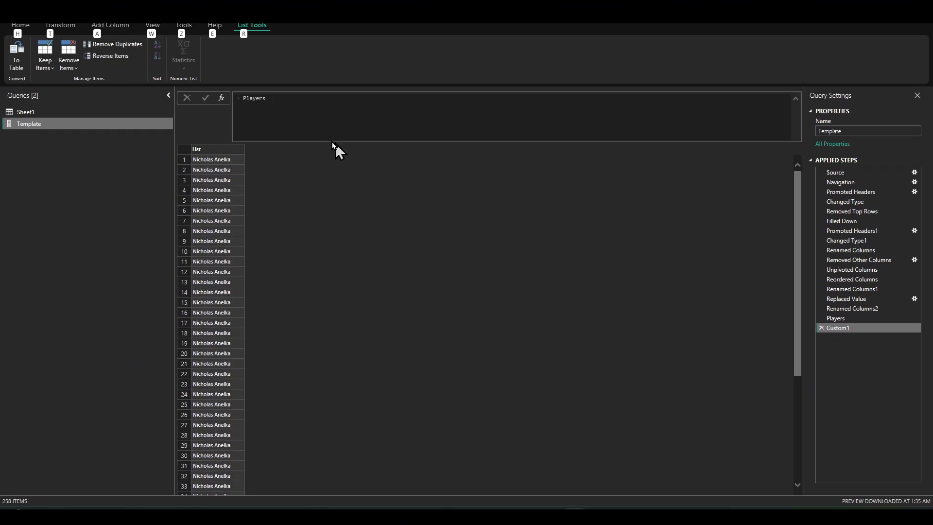
pyautogui.click(296, 104)
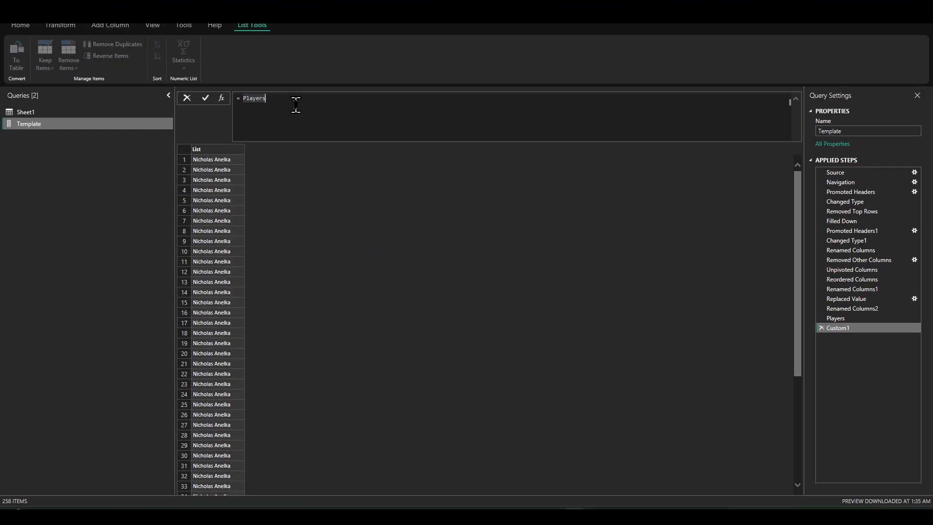
pyautogui.doubleClick(286, 101)
pyautogui.write('Li')
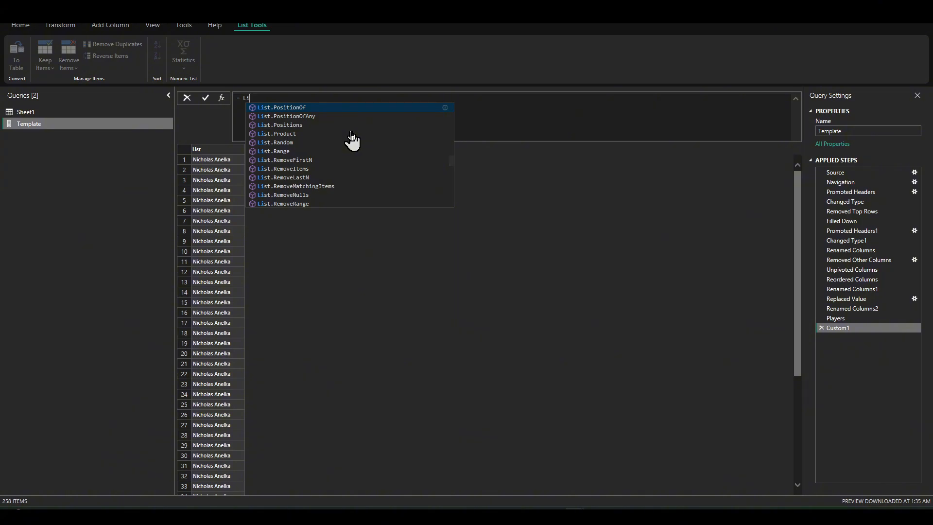
pyautogui.click(321, 105)
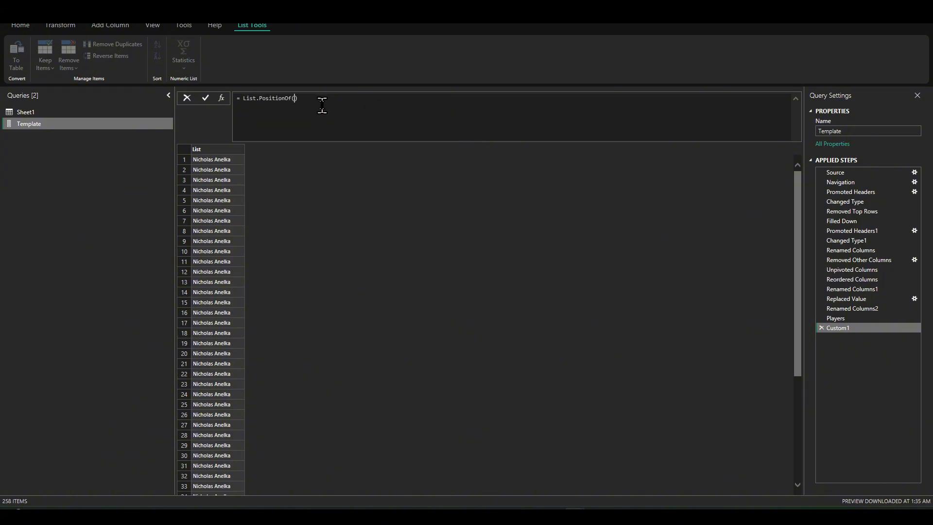
pyautogui.write('Players')
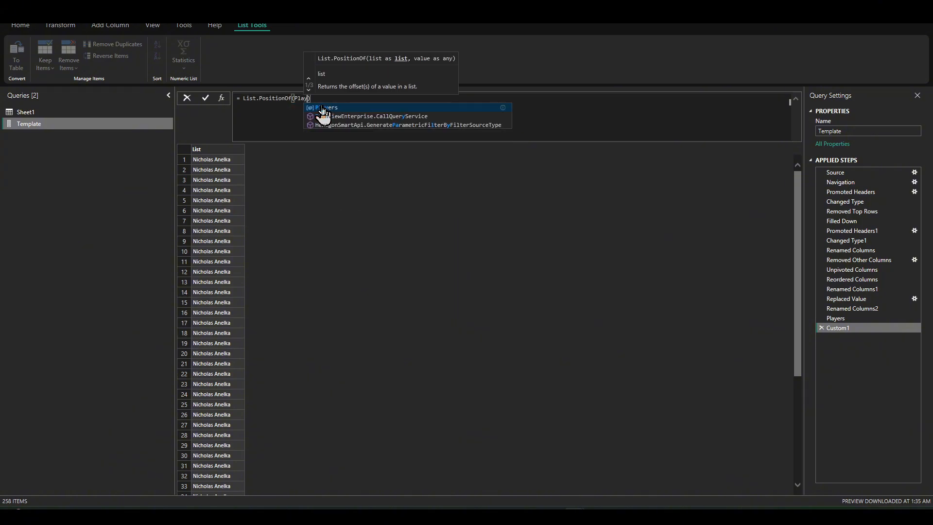
pyautogui.write(',')
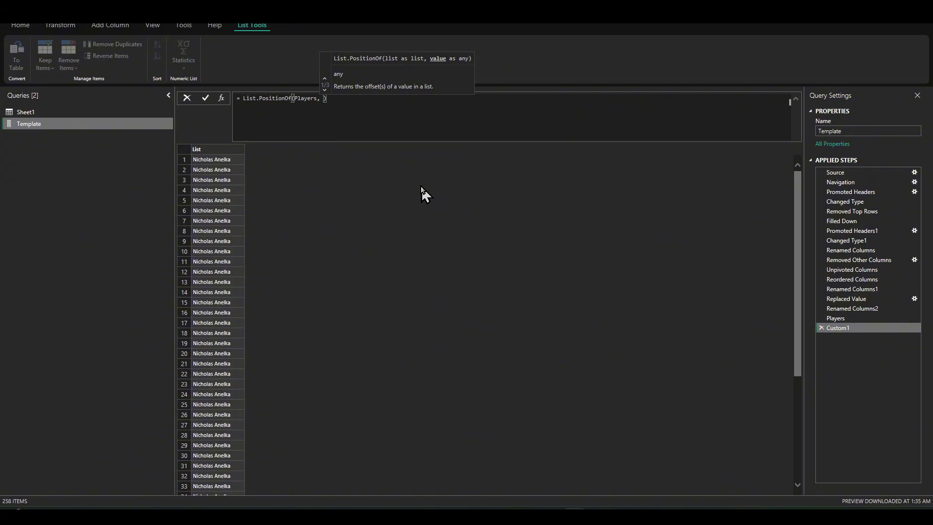
pyautogui.write(' "The')
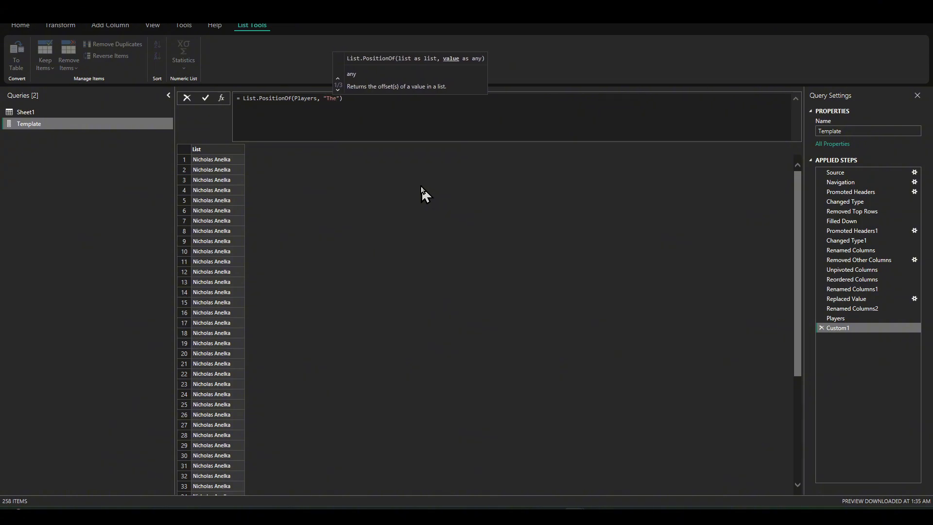
pyautogui.press('BackSpace')
pyautogui.write('ierry Hen')
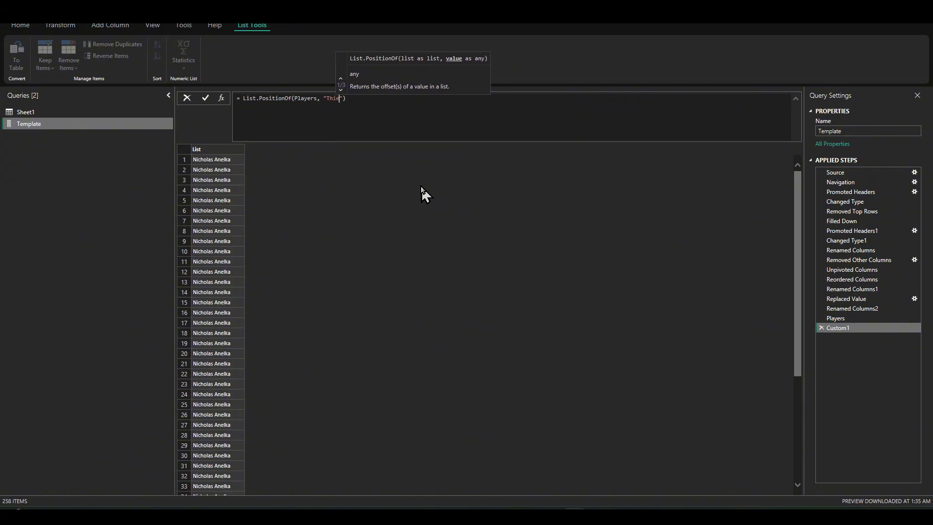
pyautogui.write('ry')
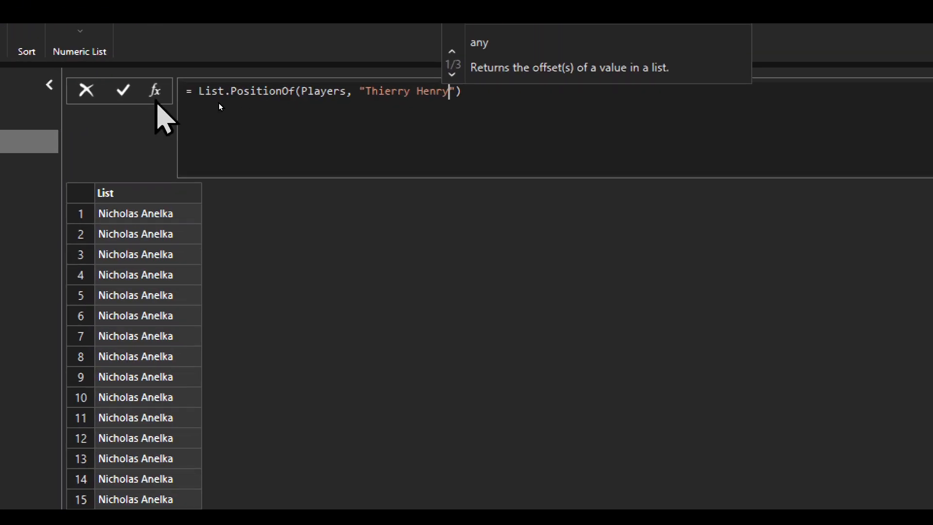
pyautogui.click(123, 88)
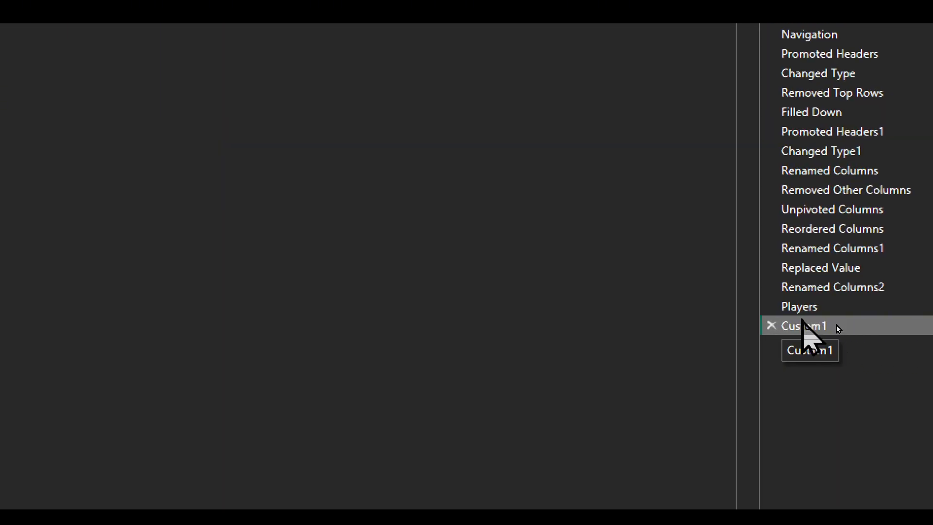
# - Rename the Custom1 step as CutOffIndex
pyautogui.rightClick(807, 325)
pyautogui.click(853, 356)
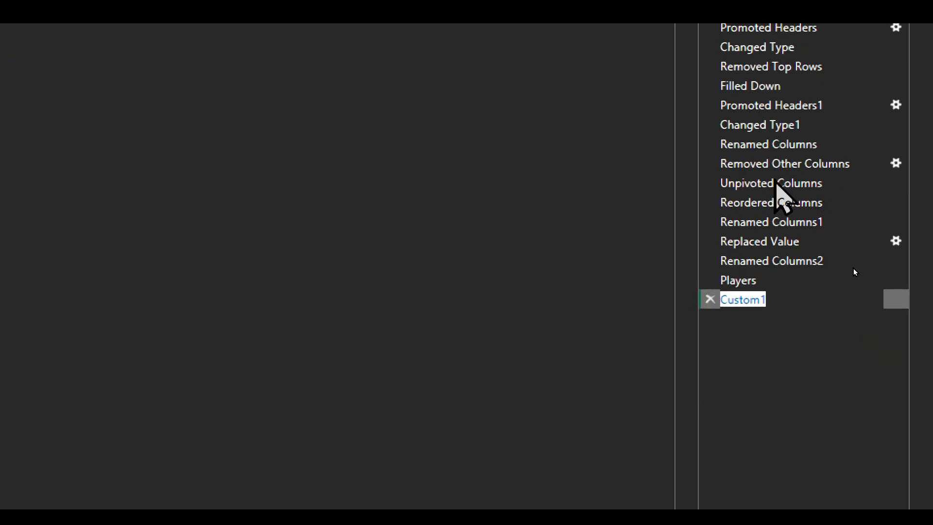
pyautogui.write('Cut')
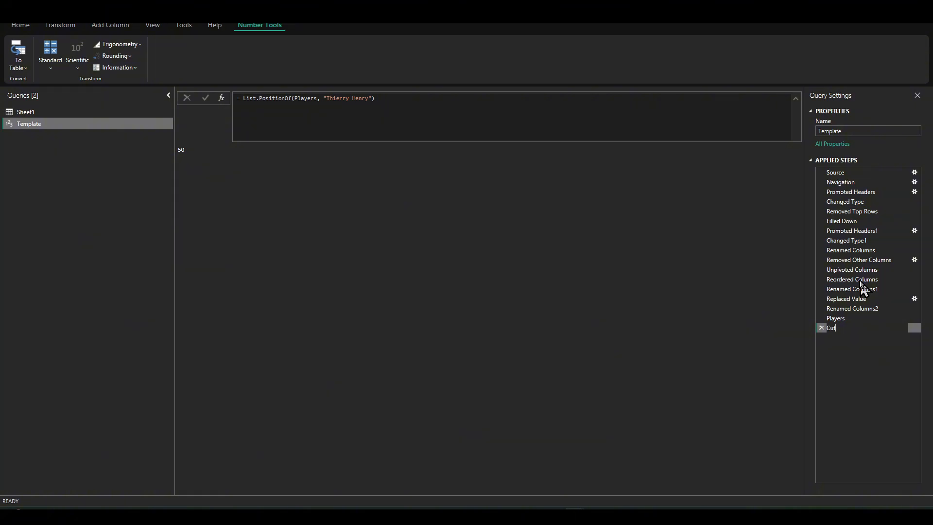
pyautogui.write('OffIndex')
pyautogui.press('Return')
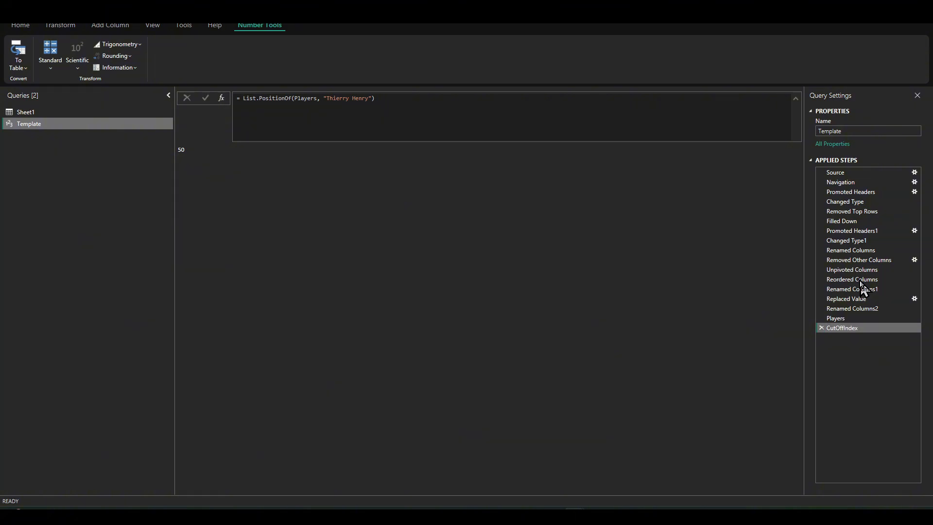
# - Insert a step after CutOffIndex and start its formula with the condition if CutOffIndex > 0
pyautogui.rightClick(847, 328)
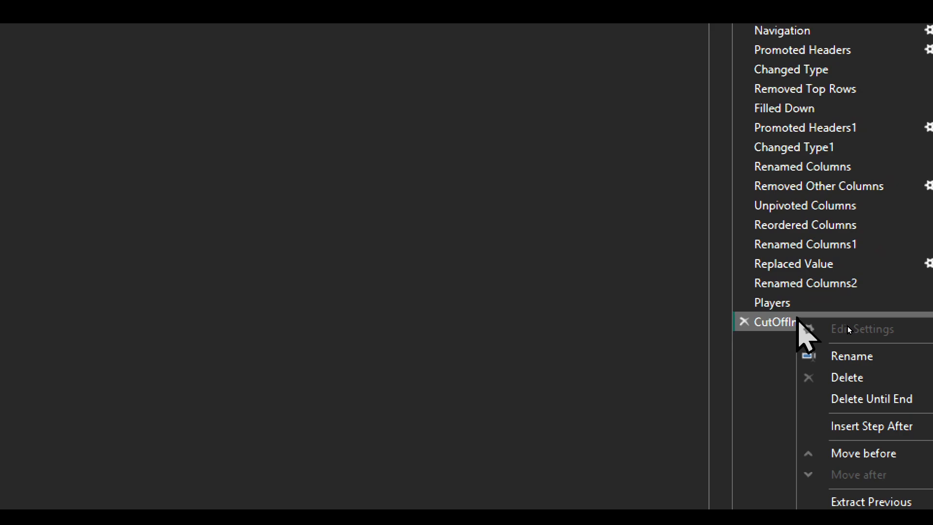
pyautogui.click(849, 428)
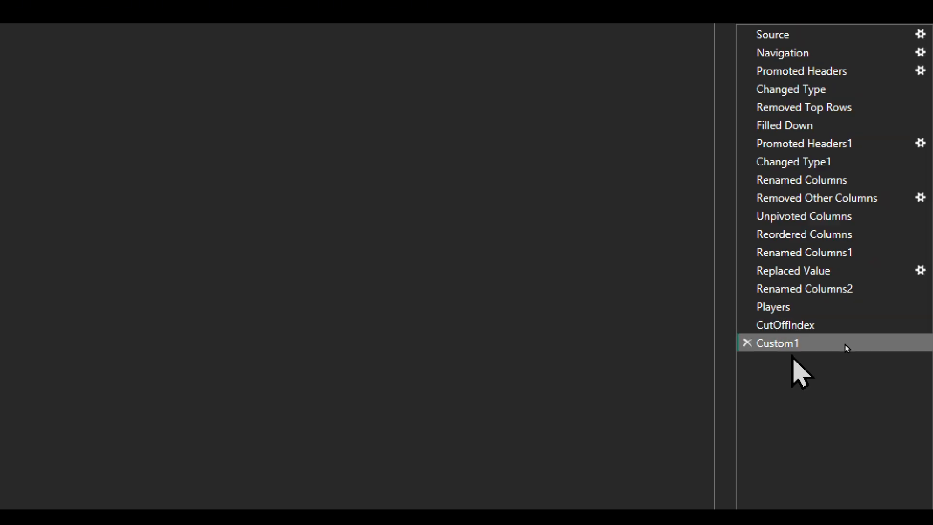
pyautogui.doubleClick(287, 99)
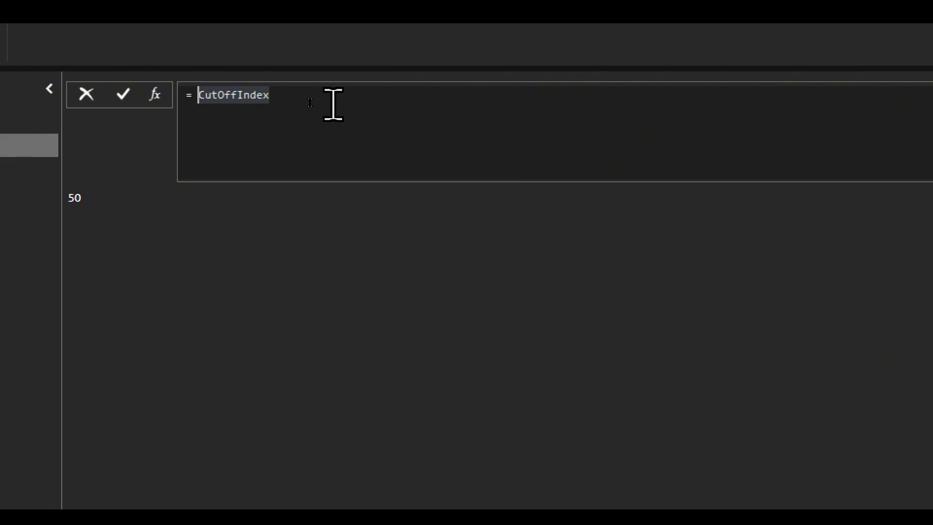
pyautogui.press('Left')
pyautogui.write('if')
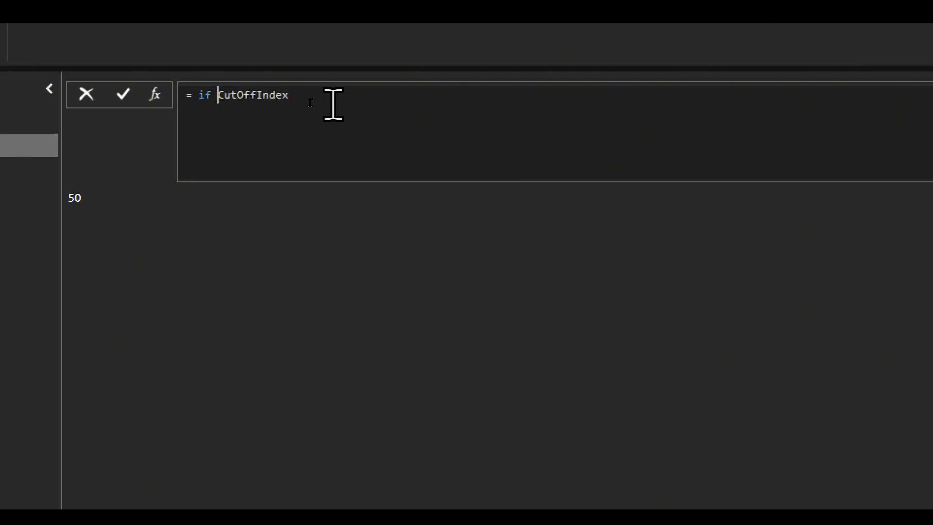
pyautogui.click(311, 102)
pyautogui.write('>')
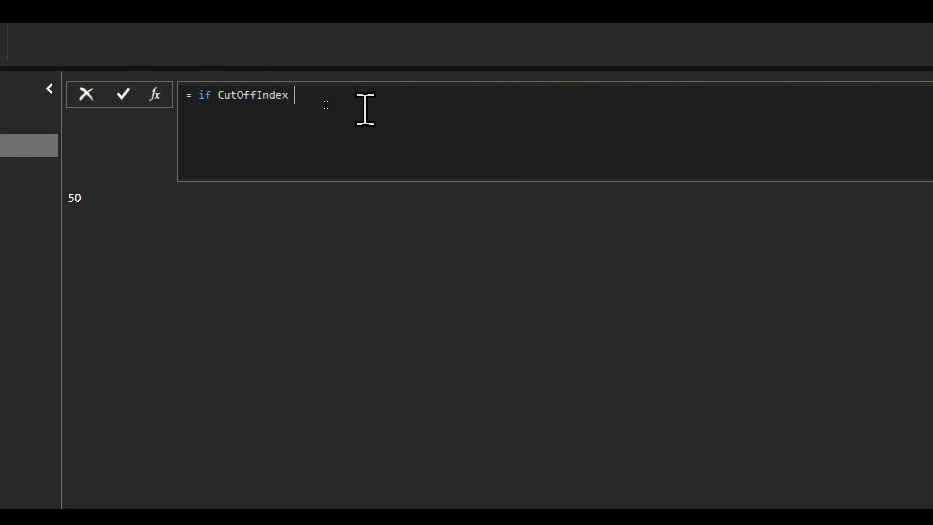
pyautogui.write(' 0')
pyautogui.hotkey('shift', 'Return')
# - Add a then branch to the formula that calls Table.FirstN on #"Renamed Columns2"
pyautogui.write('then')
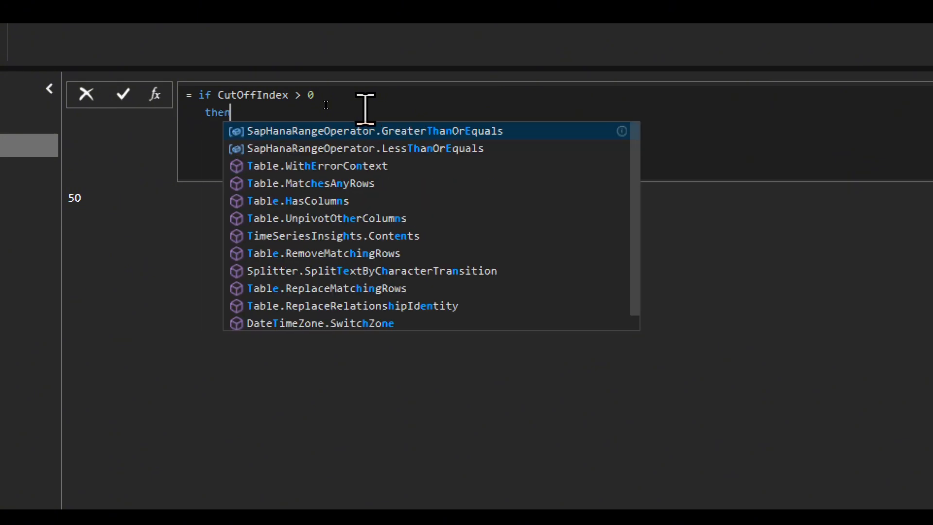
pyautogui.write(' Tab')
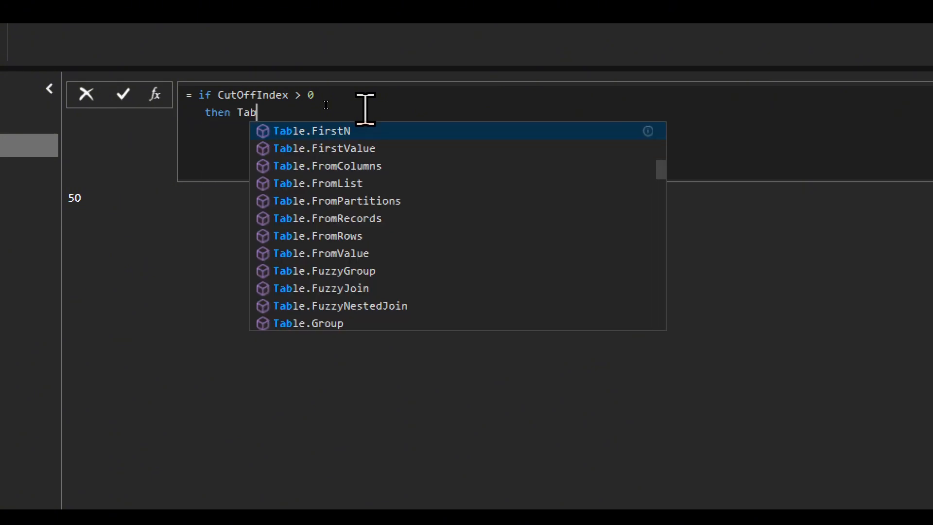
pyautogui.press('Tab')
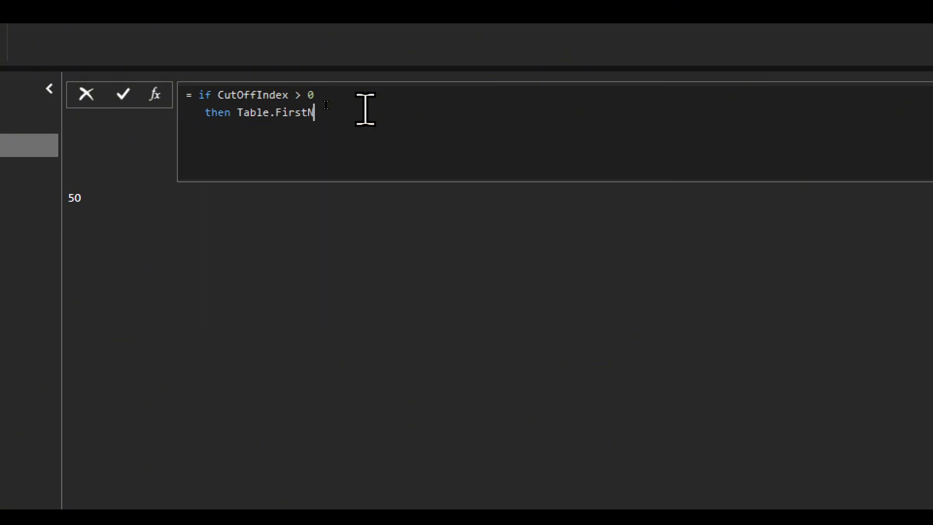
pyautogui.write('(#')
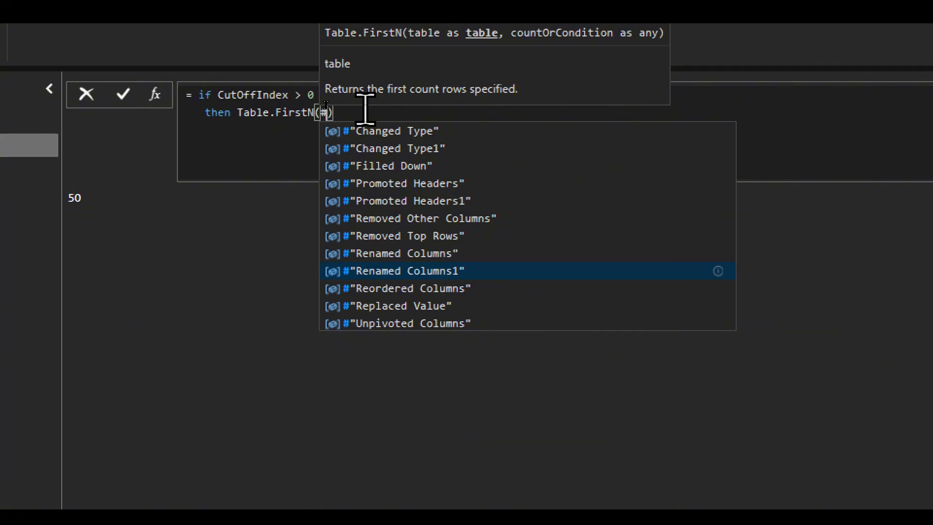
pyautogui.write('"Re')
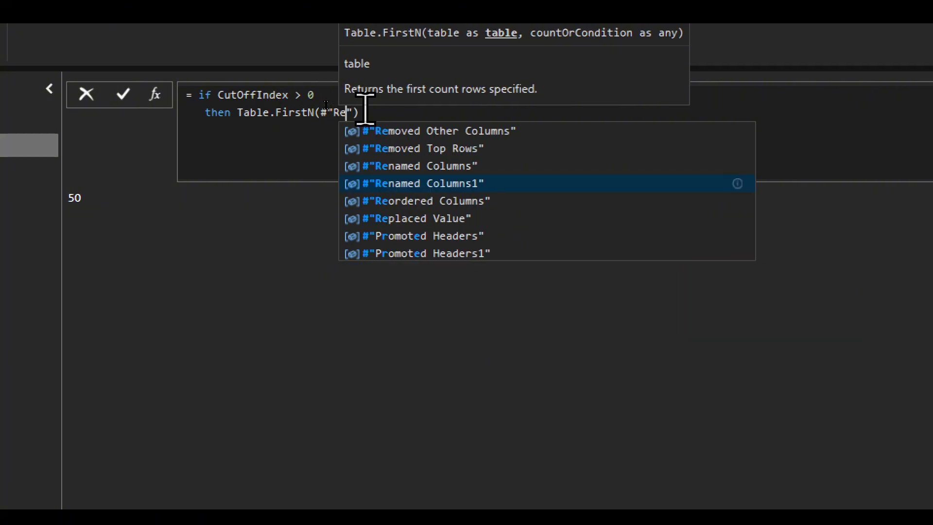
pyautogui.press('Tab')
pyautogui.press('Right')
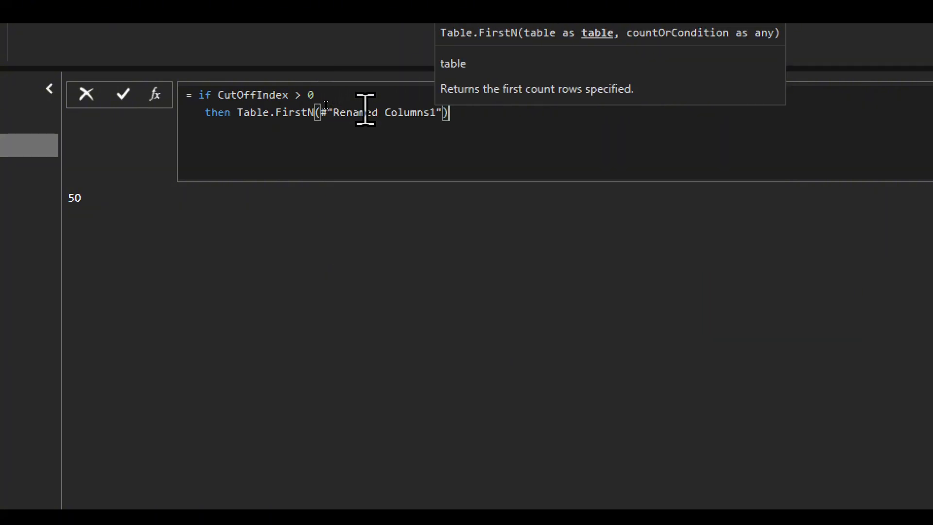
pyautogui.press('Left')
pyautogui.press('Left')
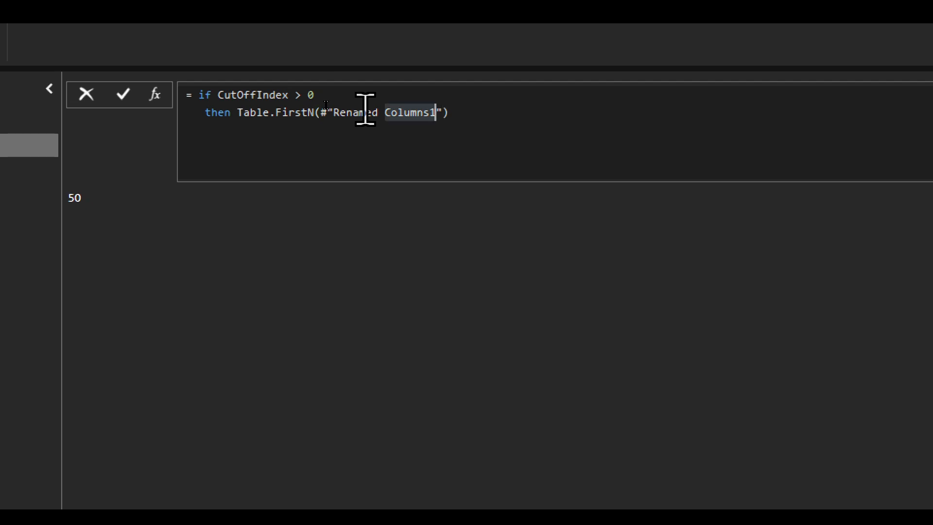
pyautogui.press('BackSpace')
pyautogui.write('2')
pyautogui.press('End')
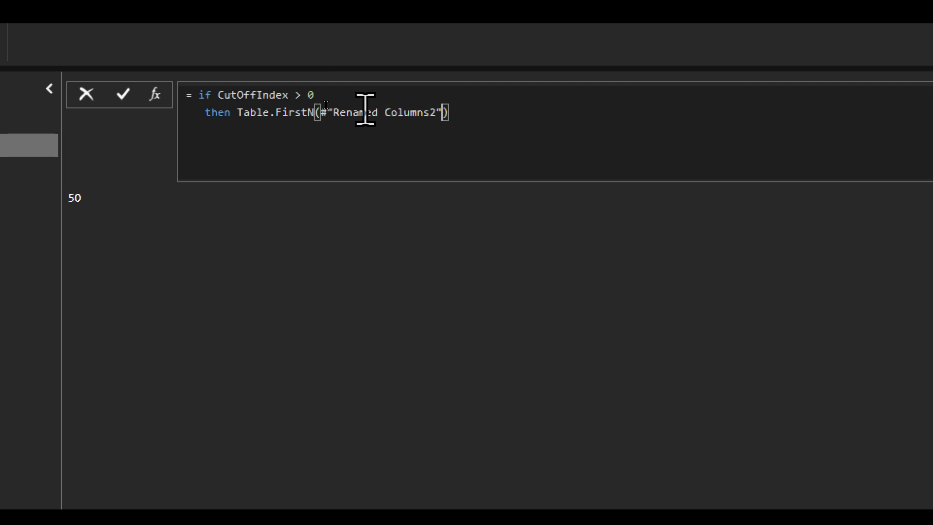
# - Pass CutOffIndex as the row count argument of Table.FirstN
pyautogui.press('Left')
pyautogui.write(', Cut')
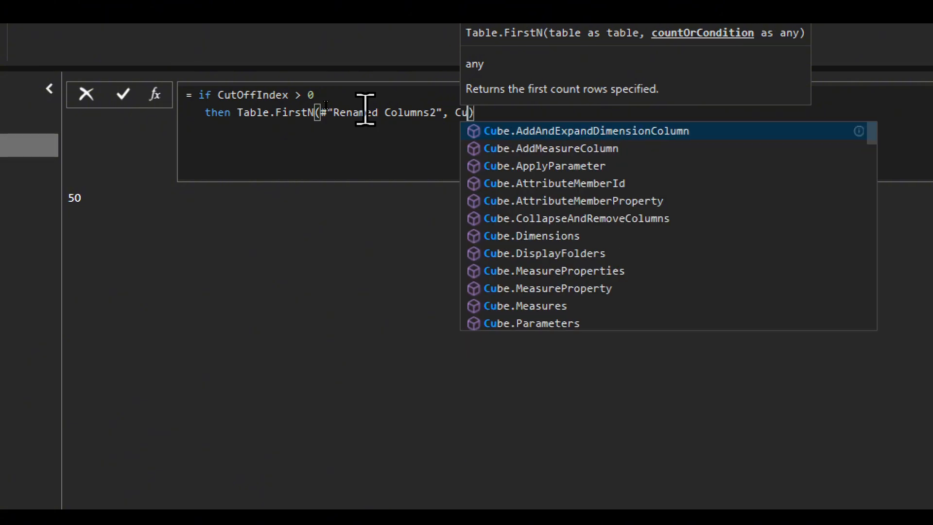
pyautogui.write('OffI')
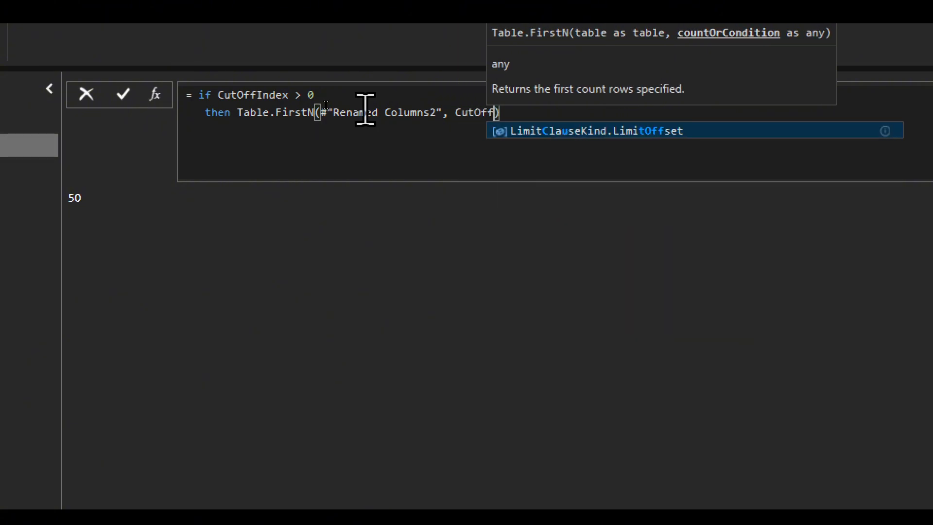
pyautogui.write('ndex')
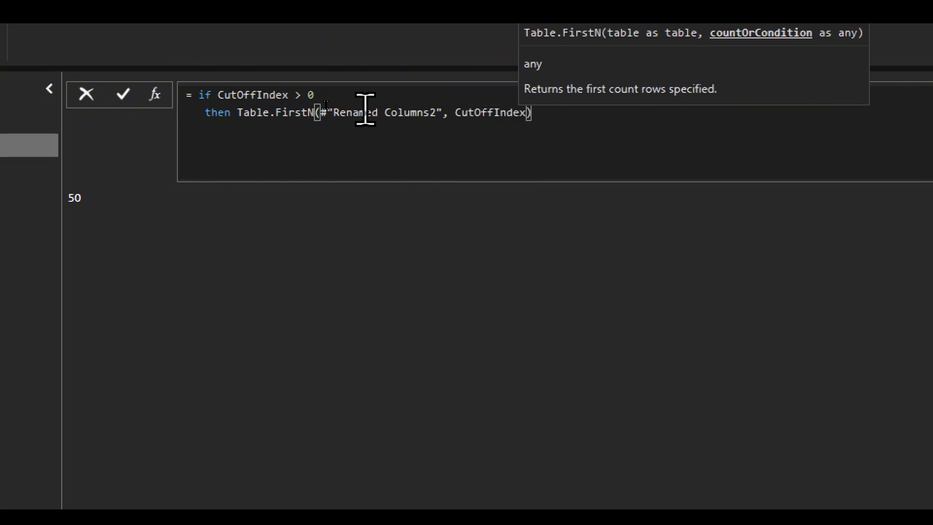
# - Complete the formula with an else branch returning #"Renamed Columns2", commit it and check the resulting rows
pyautogui.click(568, 110)
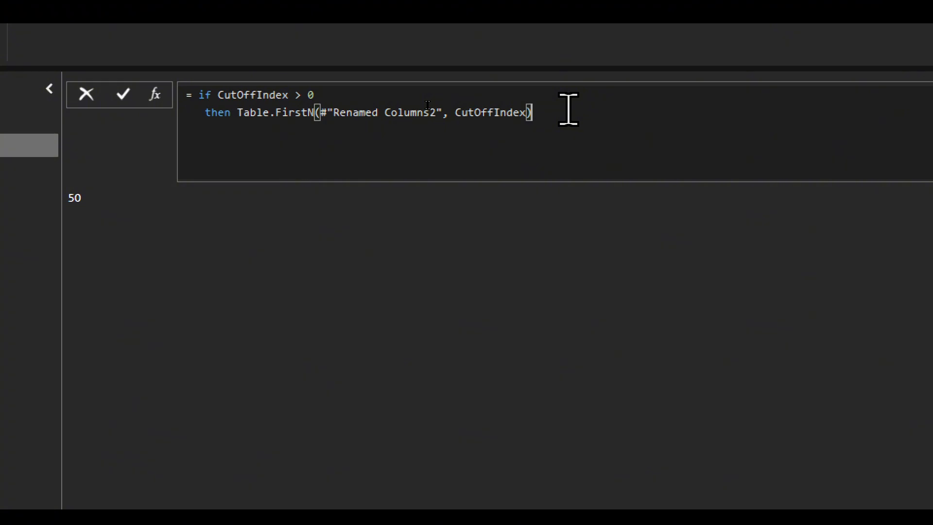
pyautogui.hotkey('shift', 'Return')
pyautogui.write('else')
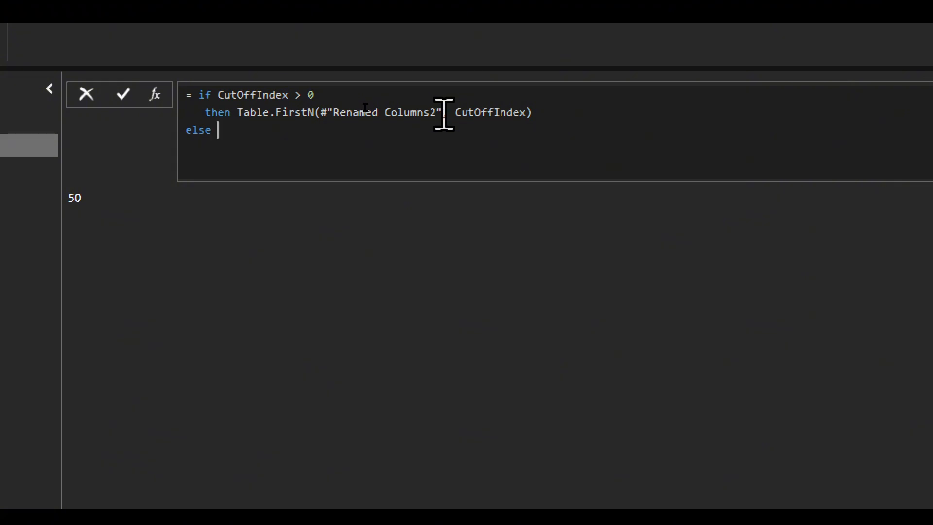
pyautogui.moveTo(444, 114); pyautogui.dragTo(319, 108)
pyautogui.hotkey('ctrl', 'c')
pyautogui.click(304, 129)
pyautogui.hotkey('ctrl', 'v')
pyautogui.click(123, 95)
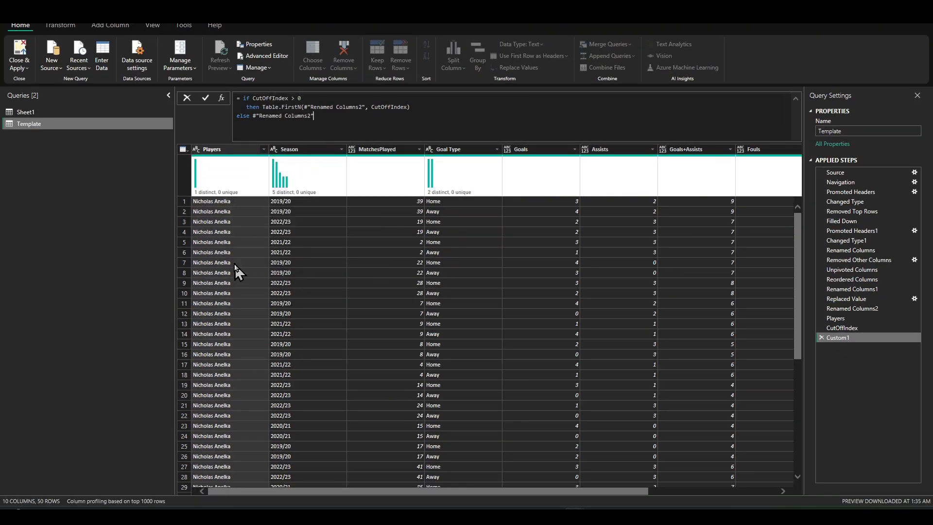
pyautogui.scroll(-7, 257, 320)
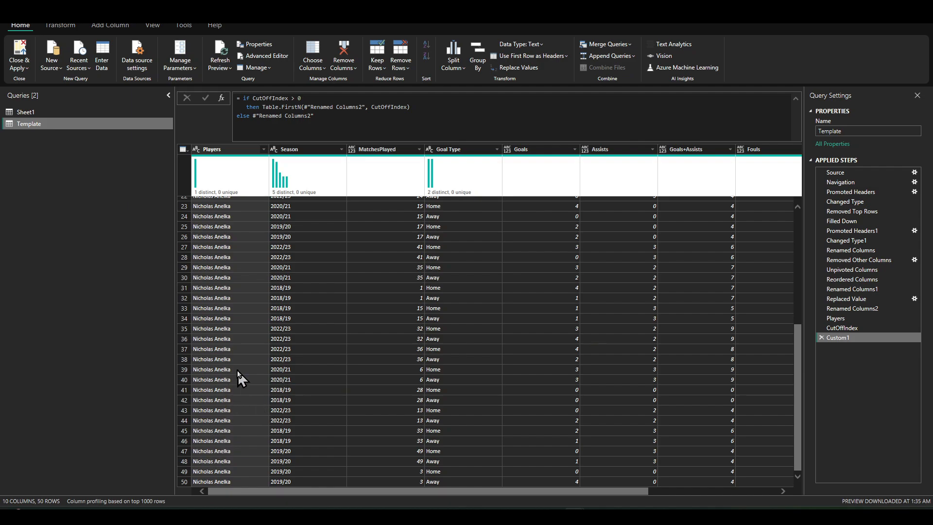
pyautogui.scroll(7, 272, 369)
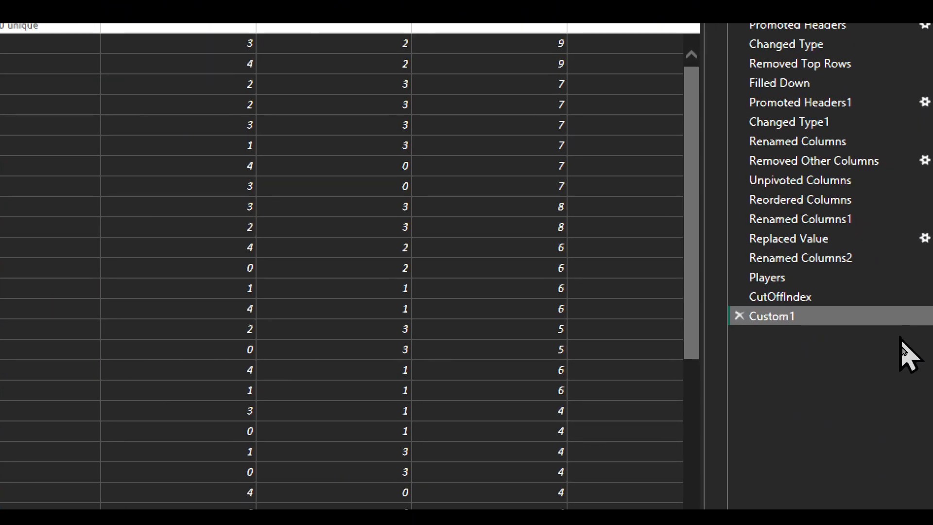
# - Rename the Custom1 step as PlayerInfo
pyautogui.rightClick(738, 315)
pyautogui.click(779, 357)
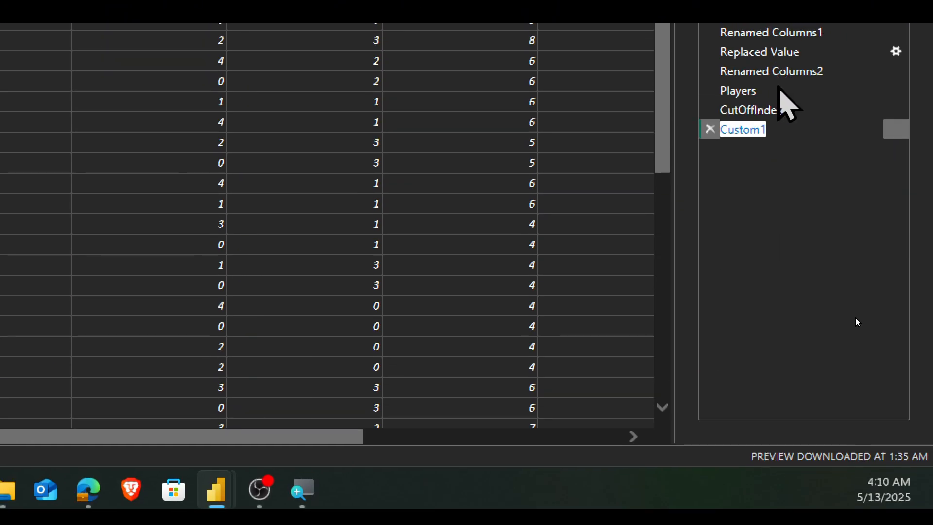
pyautogui.write('PlayerInfo')
pyautogui.press('Return')
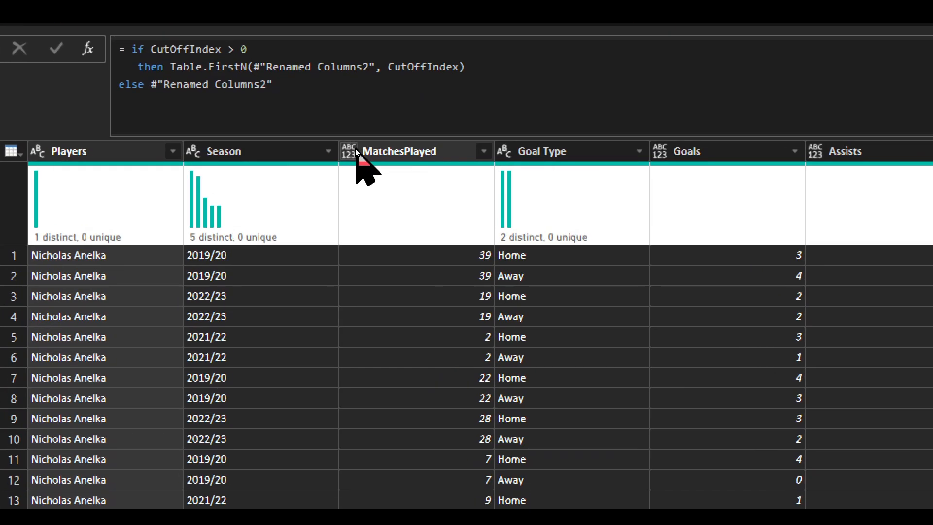
# - Set the MatchesPlayed, Goals, Assists, Goals+Assists and Fouls columns to the Whole Number data type
pyautogui.click(355, 152)
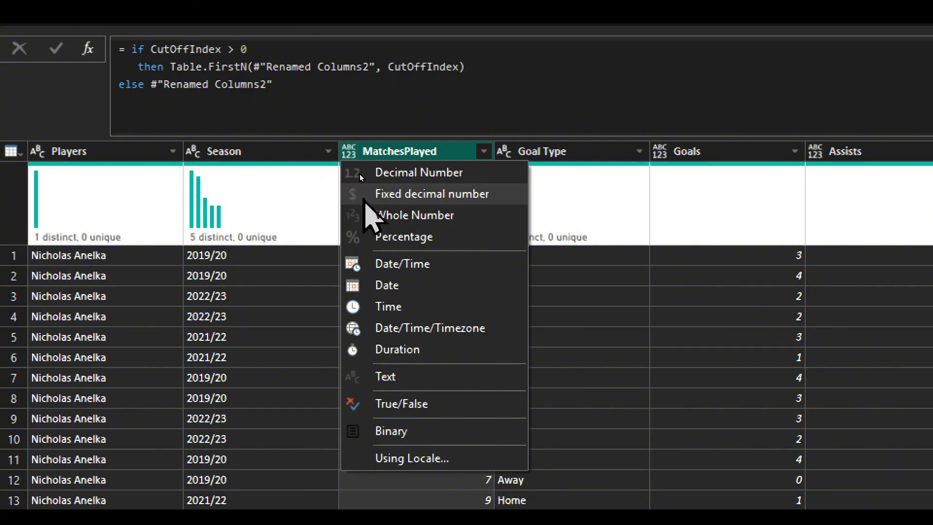
pyautogui.click(371, 215)
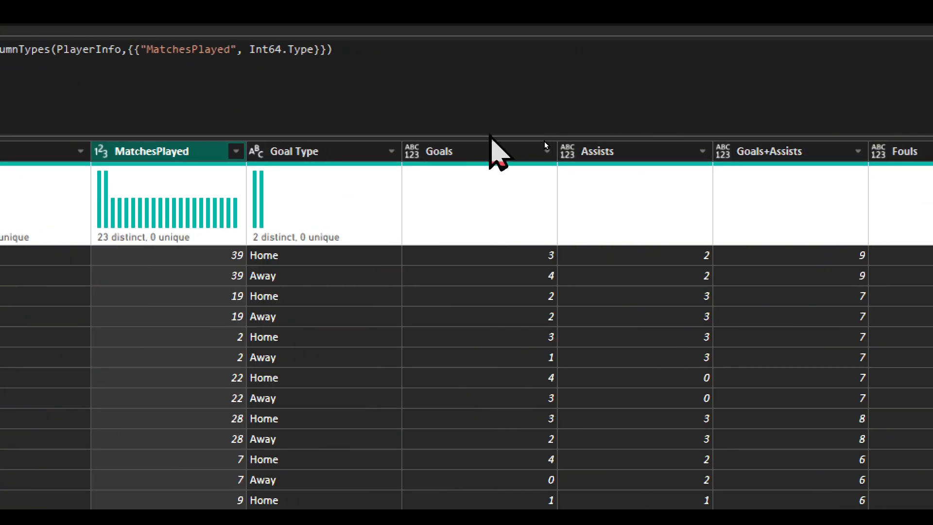
pyautogui.click(660, 151)
pyautogui.click(703, 215)
pyautogui.click(815, 151)
pyautogui.click(858, 216)
pyautogui.click(722, 151)
pyautogui.click(766, 221)
pyautogui.click(878, 151)
pyautogui.click(563, 215)
# - Set the YellowCards and RedCards columns to the Whole Number data type
pyautogui.hscroll(3, 539, 216)
pyautogui.click(358, 153)
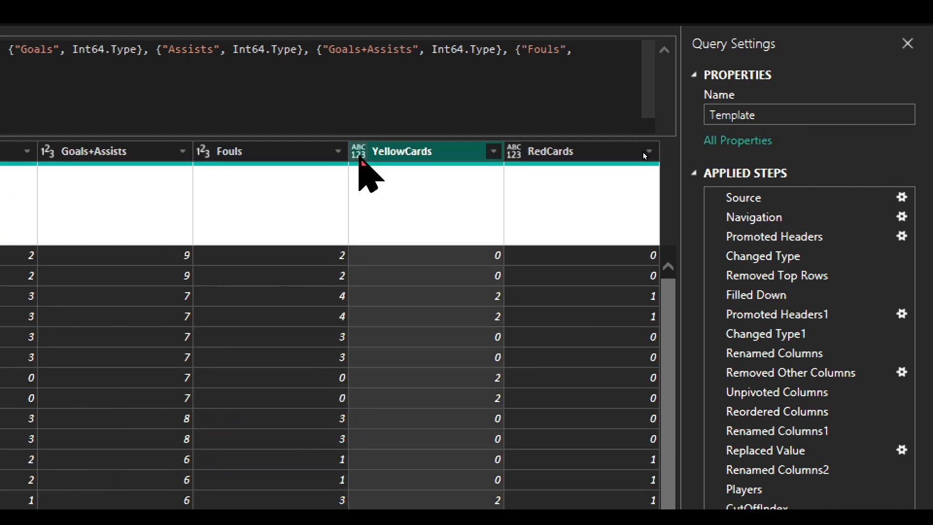
pyautogui.click(404, 216)
pyautogui.click(515, 153)
pyautogui.click(558, 216)
pyautogui.hscroll(-3, 558, 255)
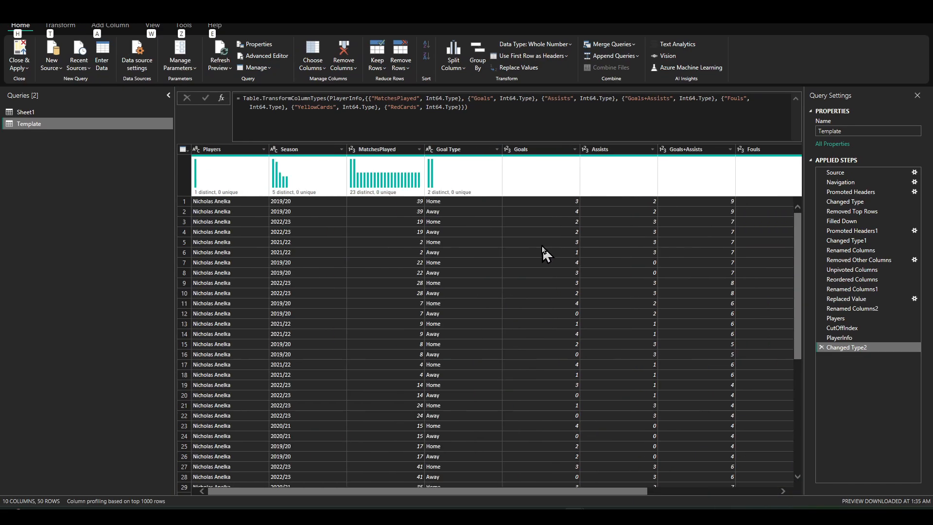
# - Start a manually entered table with the columns Index and PlayersName
pyautogui.click(135, 252)
pyautogui.click(103, 60)
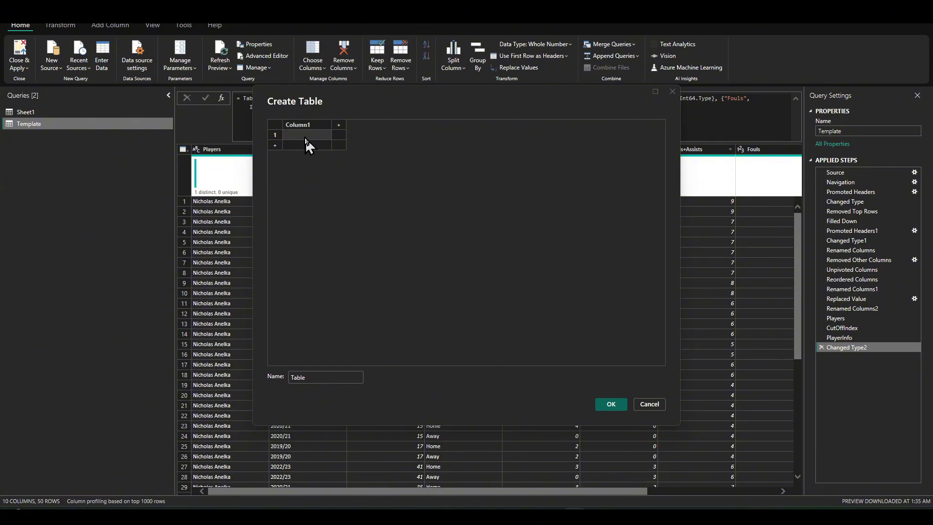
pyautogui.doubleClick(305, 125)
pyautogui.press('BackSpace')
pyautogui.write('Index')
pyautogui.press('Tab')
pyautogui.write('P')
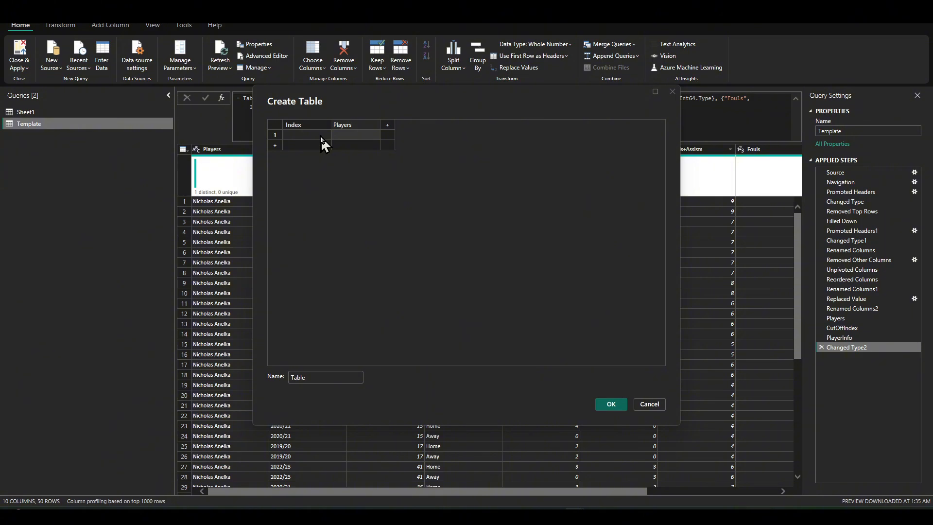
# - Fill the table's first three rows with 1 Nicholas Anelka, 2 Thierry Henry and 3 Ronaldo Nazario
pyautogui.click(321, 137)
pyautogui.write('1')
pyautogui.press('Tab')
pyautogui.write('Nicholas Anelka')
pyautogui.press('Return')
pyautogui.write('2')
pyautogui.press('Tab')
pyautogui.write('Thierry Henry')
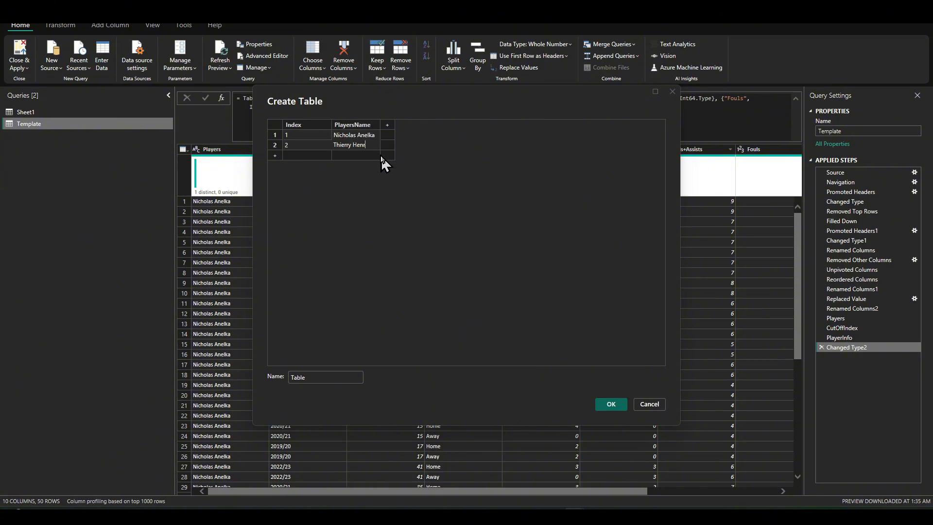
pyautogui.press('Return')
pyautogui.write('3')
pyautogui.press('Tab')
pyautogui.write('Ronaldo Nazario')
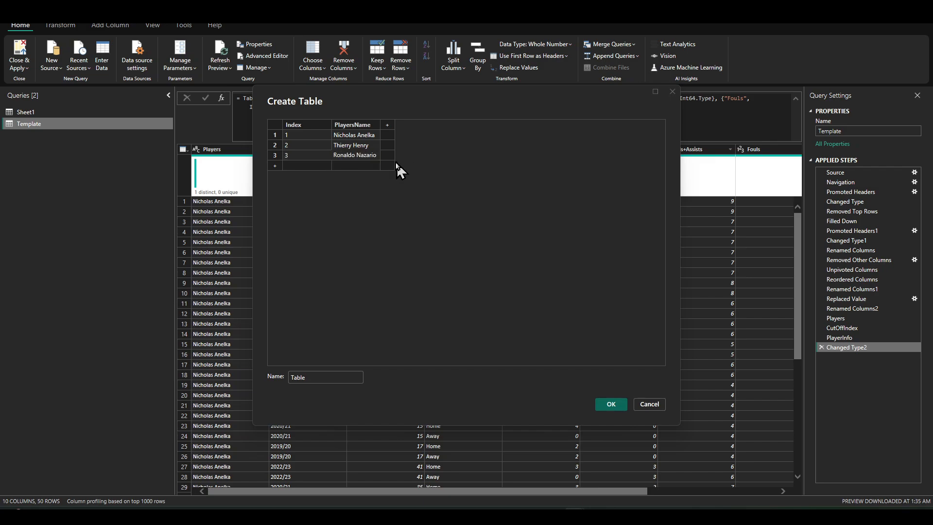
# - Add rows 4 Kaka and 5 Hernan Crespo to the table
pyautogui.press('Return')
pyautogui.write('4')
pyautogui.press('Tab')
pyautogui.write('Kaka')
pyautogui.press('Return')
pyautogui.write('5')
pyautogui.press('Tab')
pyautogui.write('Hernan Crespo')
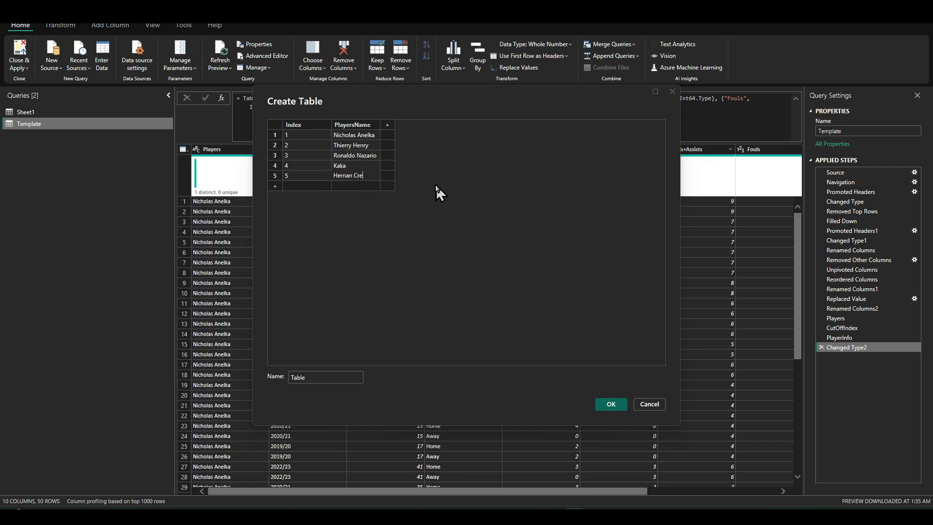
# - Name the new table PTable and create it
pyautogui.press('Tab')
pyautogui.write('P')
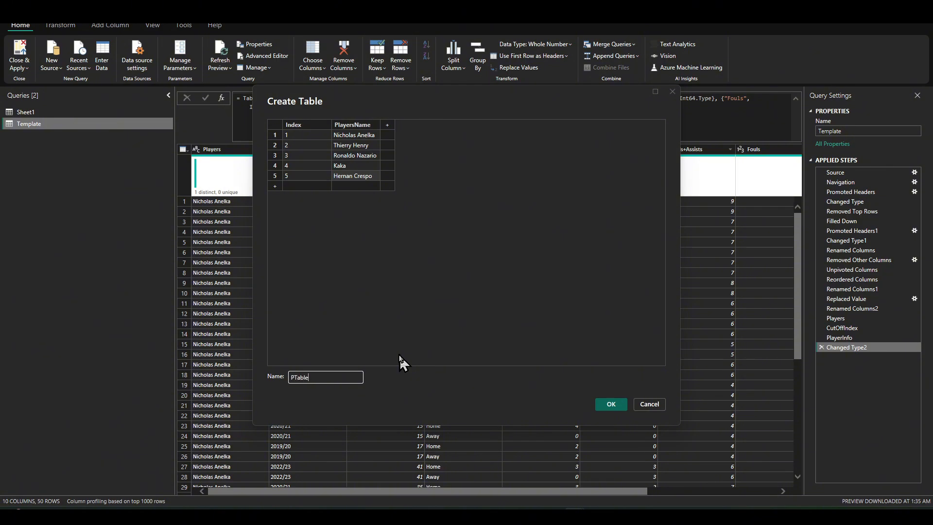
pyautogui.write('Table')
pyautogui.click(607, 404)
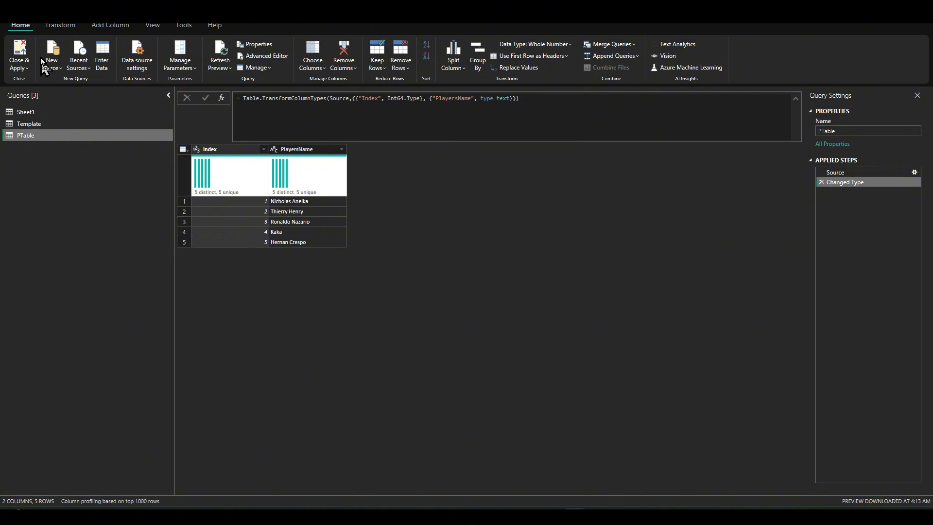
# - Create a parameter named PlayerIndex with type Decimal Number and a current value of 1
pyautogui.click(189, 65)
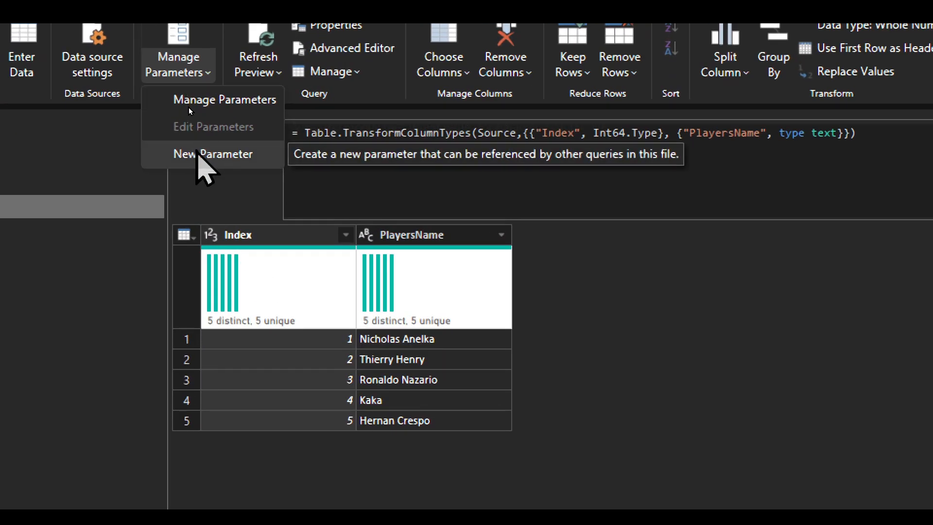
pyautogui.click(207, 154)
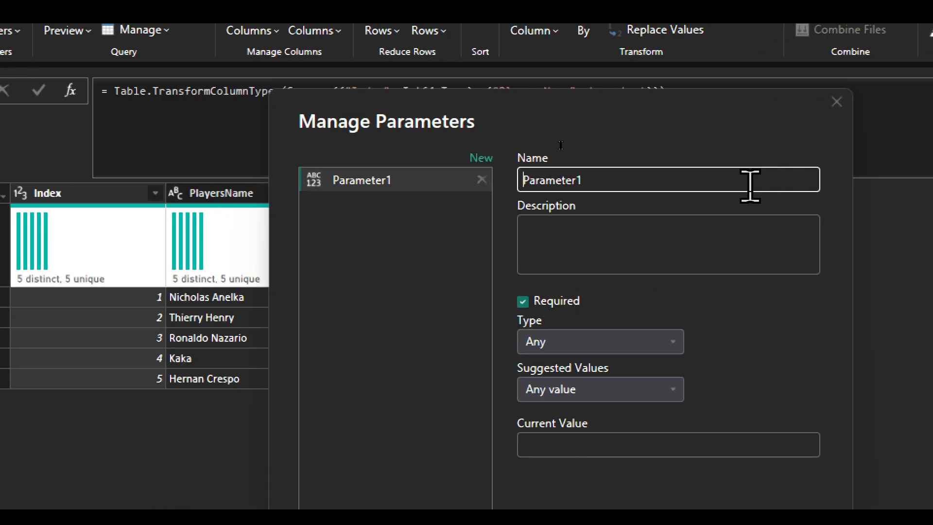
pyautogui.doubleClick(749, 186)
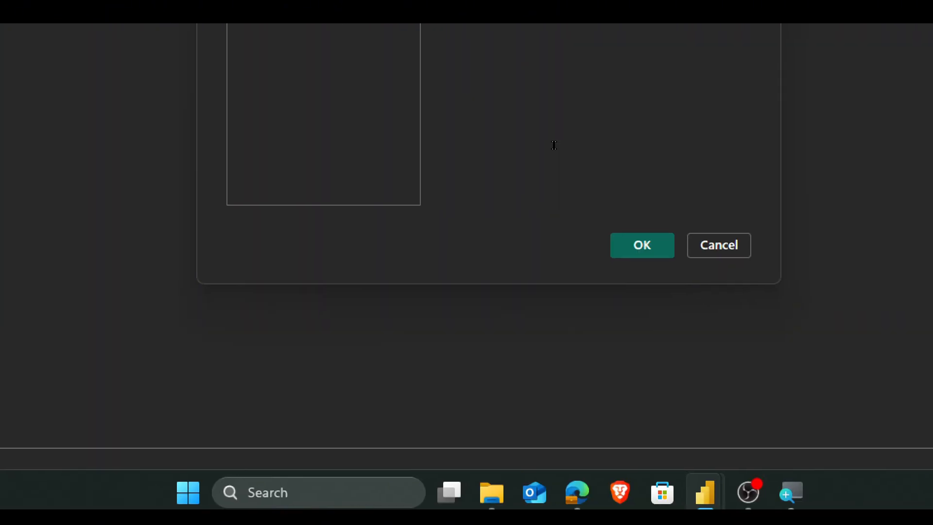
pyautogui.write('Pla')
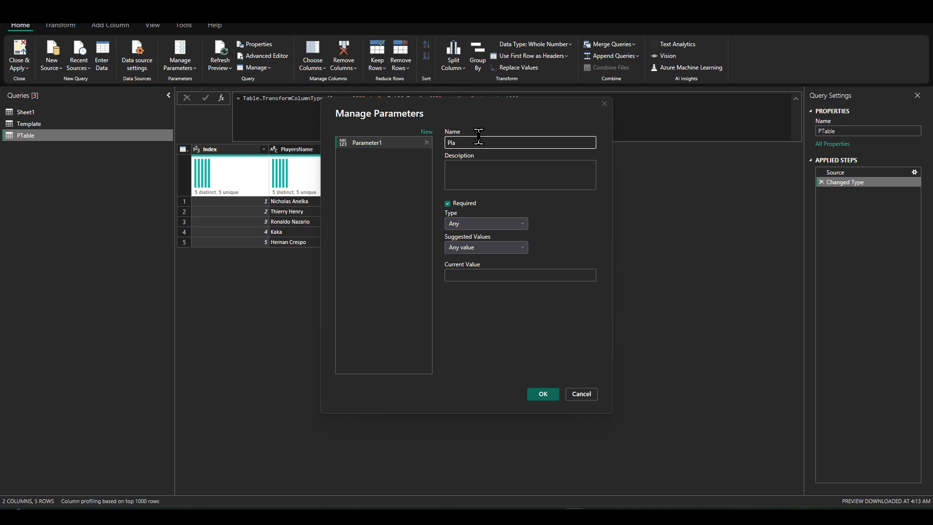
pyautogui.write('yerIndex')
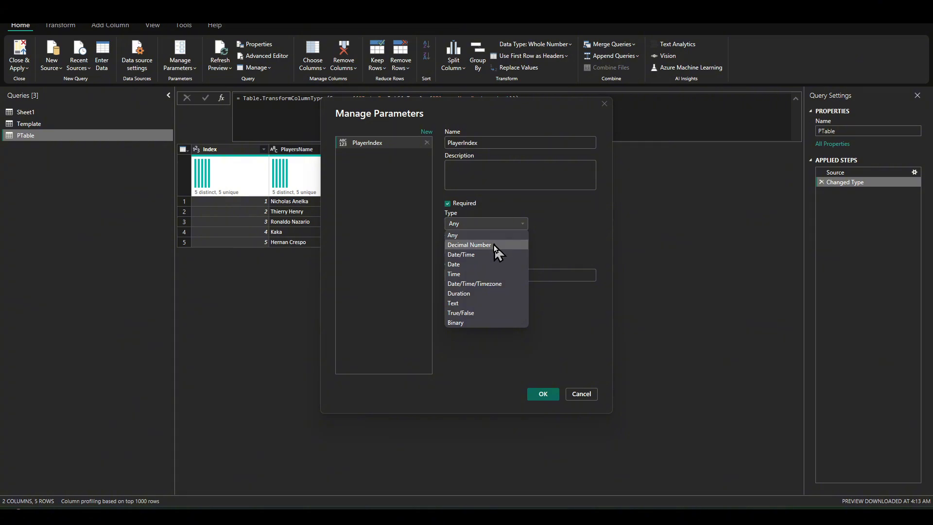
pyautogui.click(493, 245)
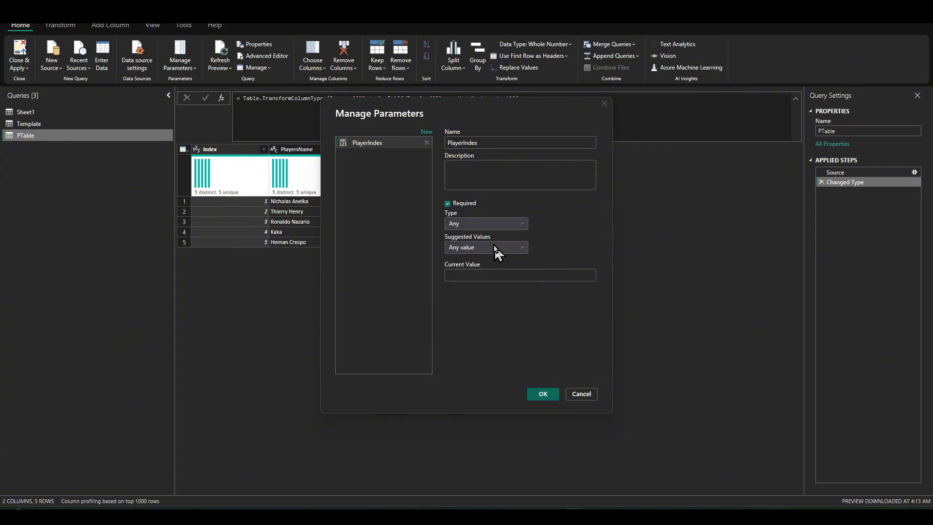
pyautogui.click(496, 275)
pyautogui.write('1')
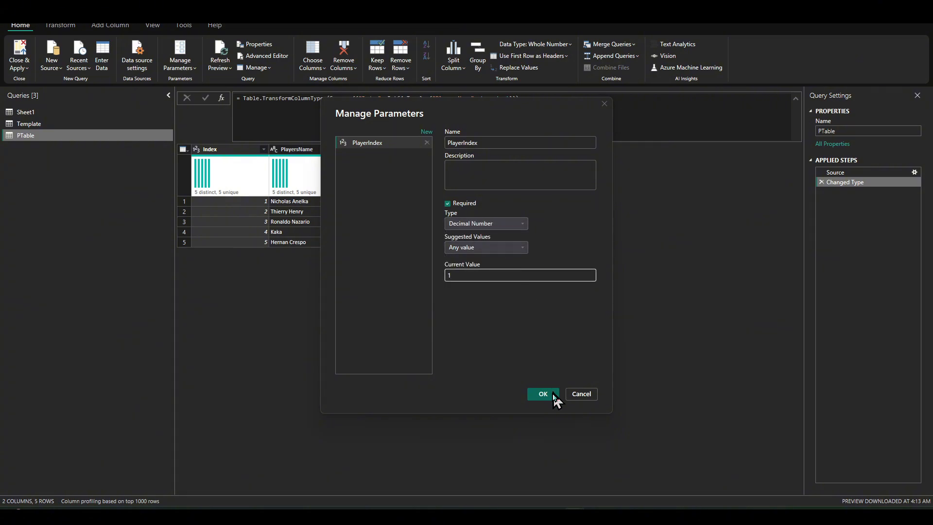
pyautogui.click(552, 398)
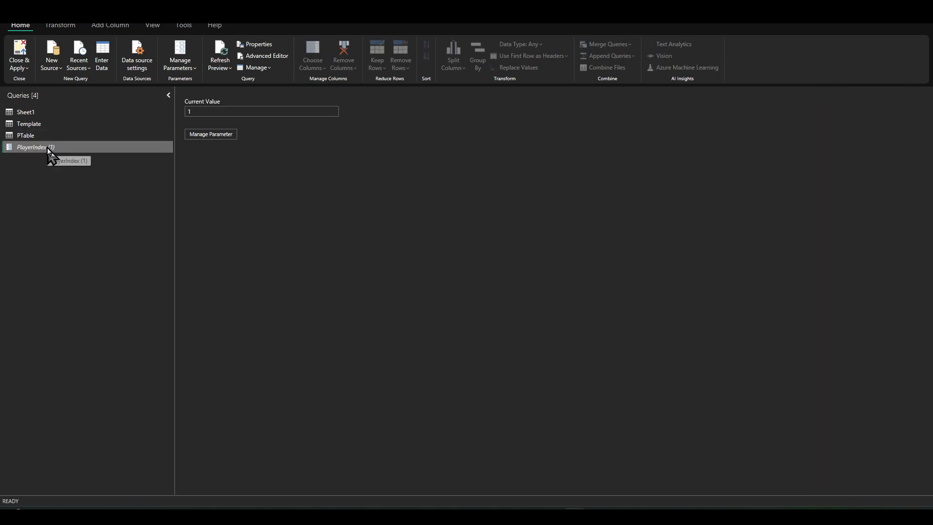
# - Move the PlayerIndex parameter above the Template query and open Template's Removed Top Rows step
pyautogui.moveTo(46, 148); pyautogui.dragTo(44, 128)
pyautogui.click(45, 134)
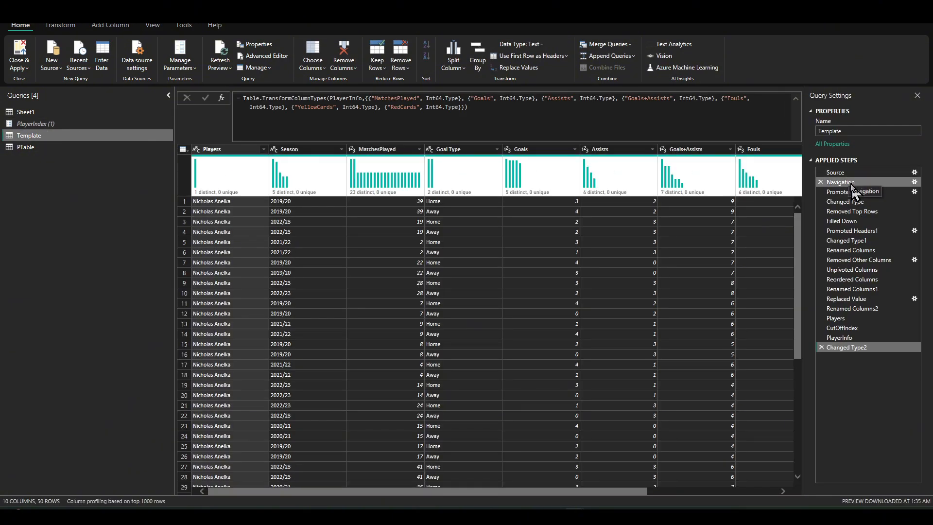
pyautogui.click(853, 212)
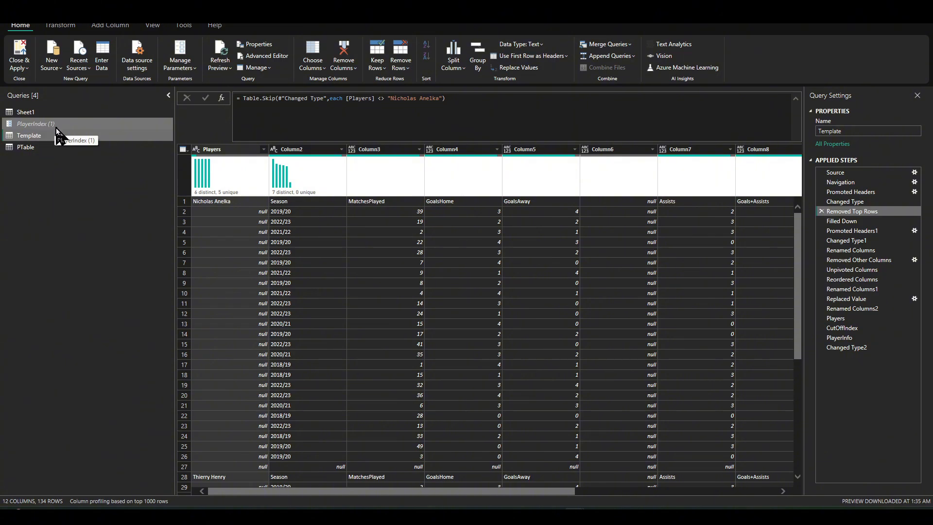
# - Insert a custom step after the first Changed Type step of the Template query
pyautogui.click(847, 202)
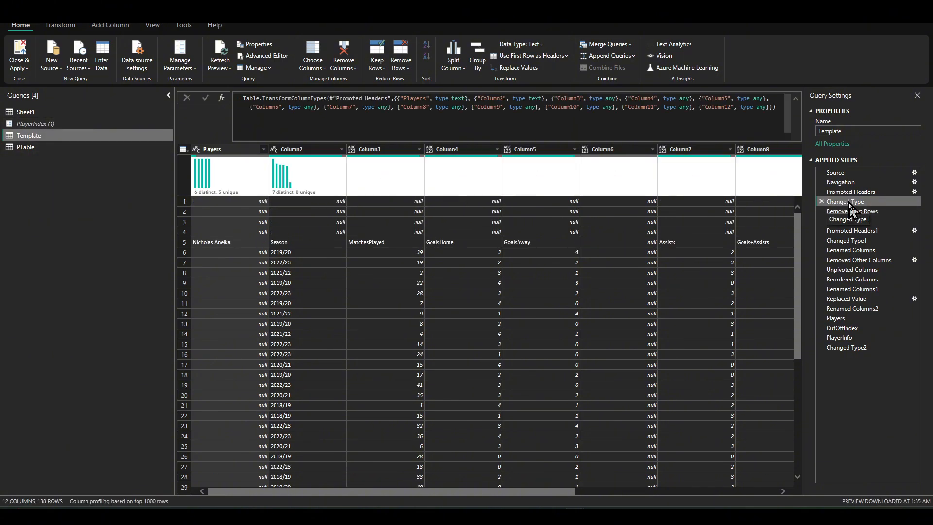
pyautogui.rightClick(851, 208)
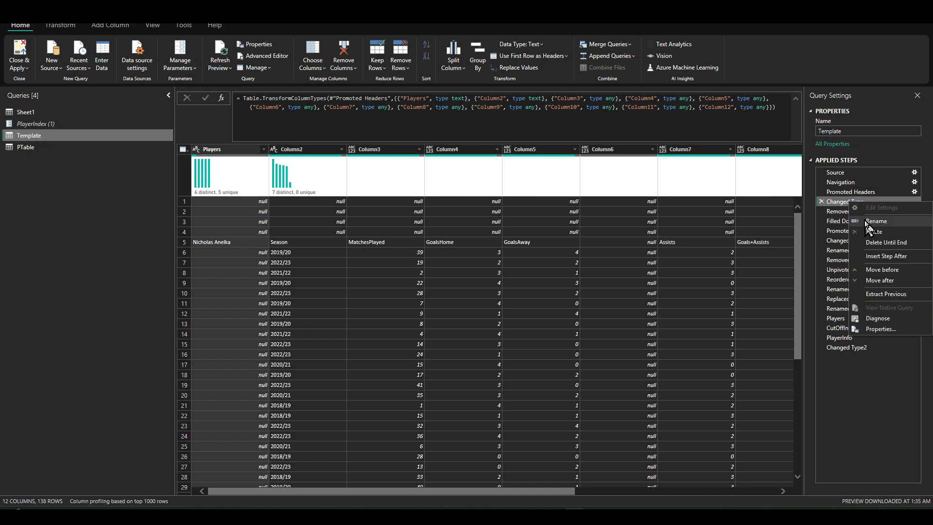
pyautogui.click(883, 256)
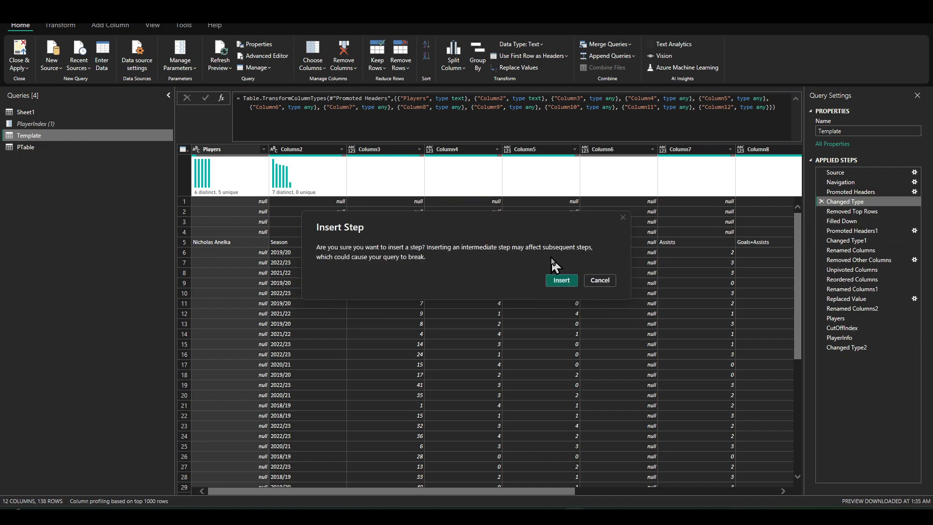
pyautogui.click(561, 280)
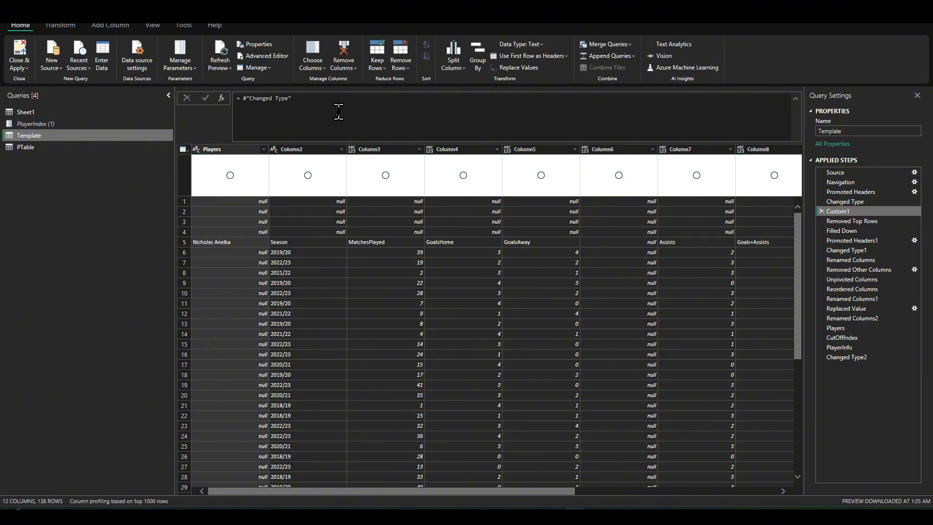
# - Make the inserted custom step reference the lookup table with the formula = PTable
pyautogui.moveTo(294, 98); pyautogui.dragTo(250, 99)
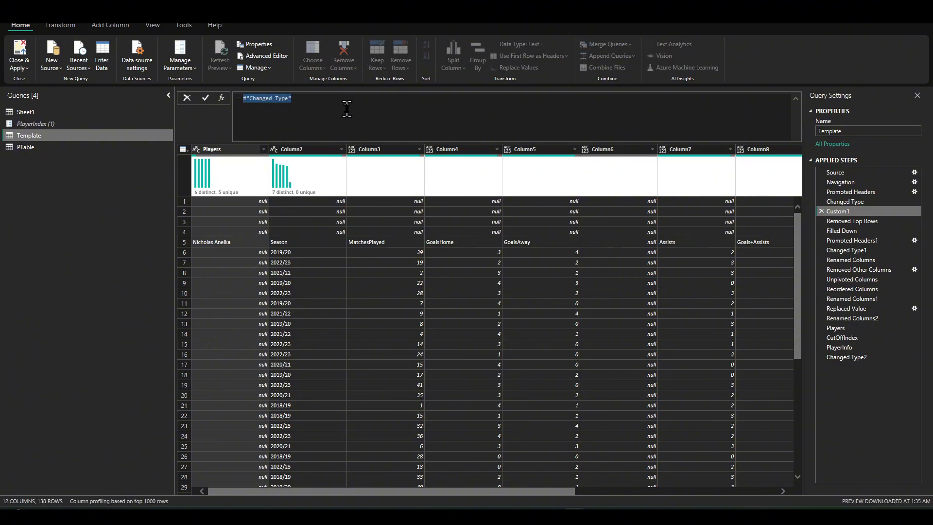
pyautogui.write('Ptable')
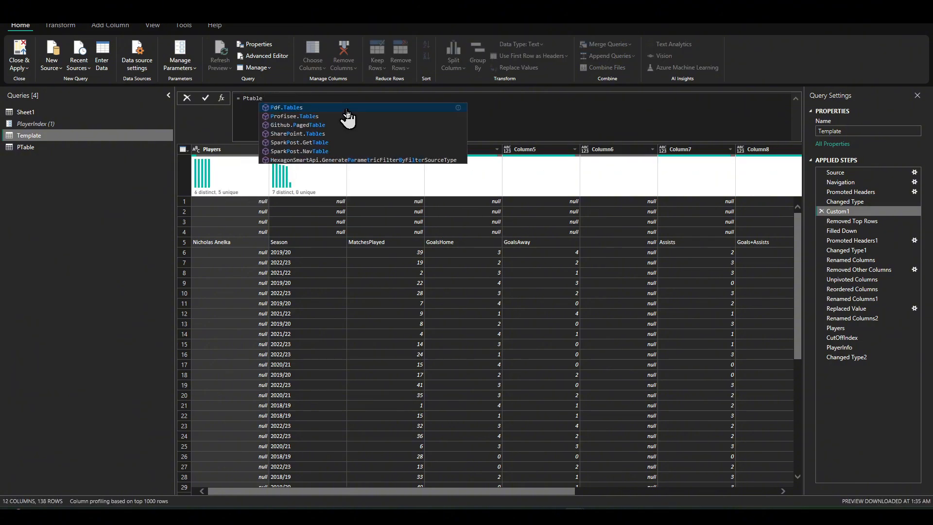
pyautogui.click(205, 98)
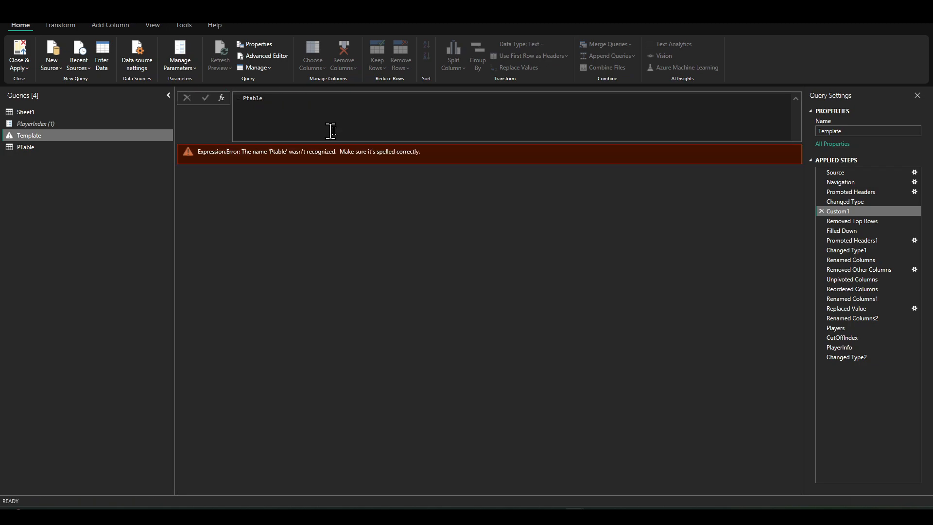
pyautogui.click(359, 104)
pyautogui.click(206, 98)
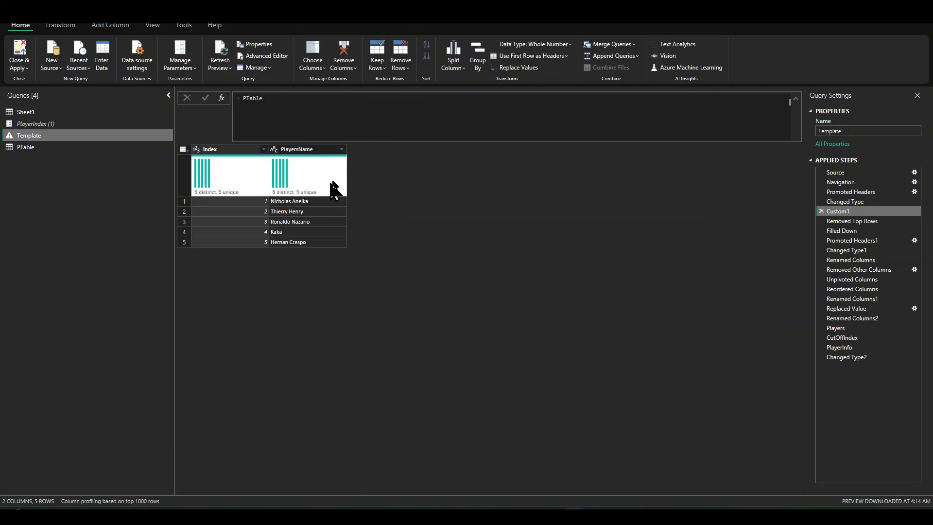
# - Point the Table.Skip formula of the Removed Top Rows step back to #"Changed Type" as its source table
pyautogui.click(859, 226)
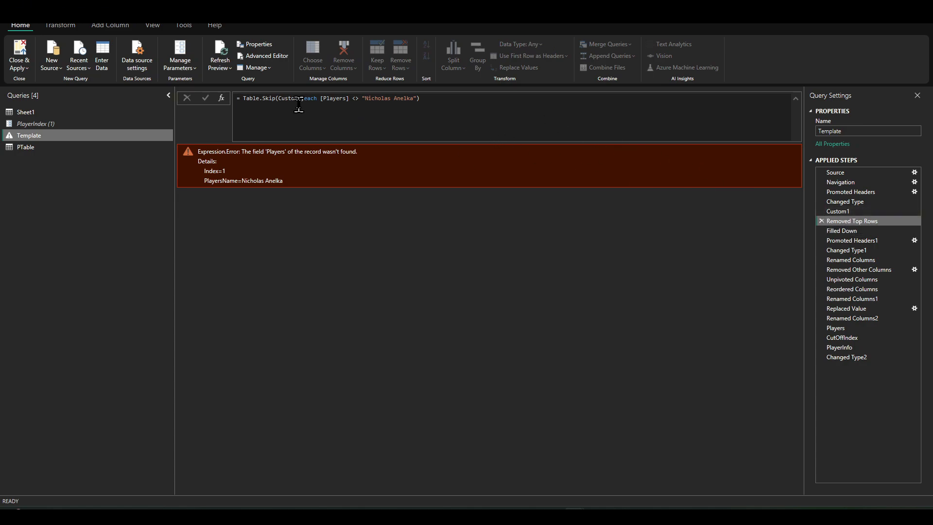
pyautogui.moveTo(301, 99); pyautogui.dragTo(278, 99)
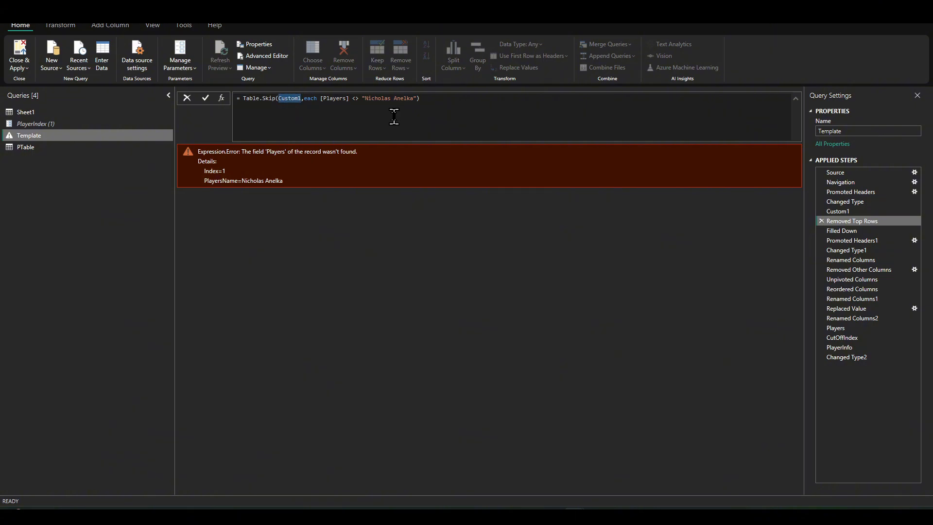
pyautogui.write('#')
pyautogui.click(342, 108)
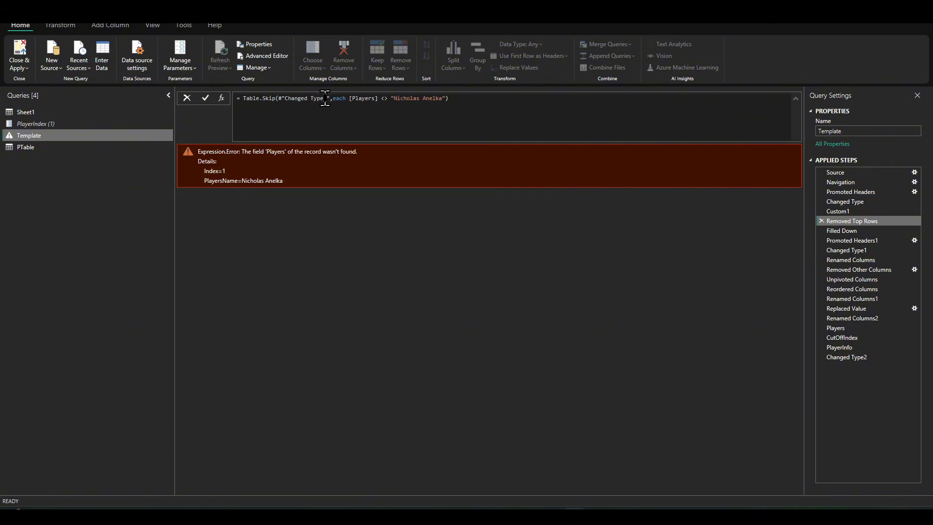
pyautogui.press('BackSpace')
pyautogui.click(207, 98)
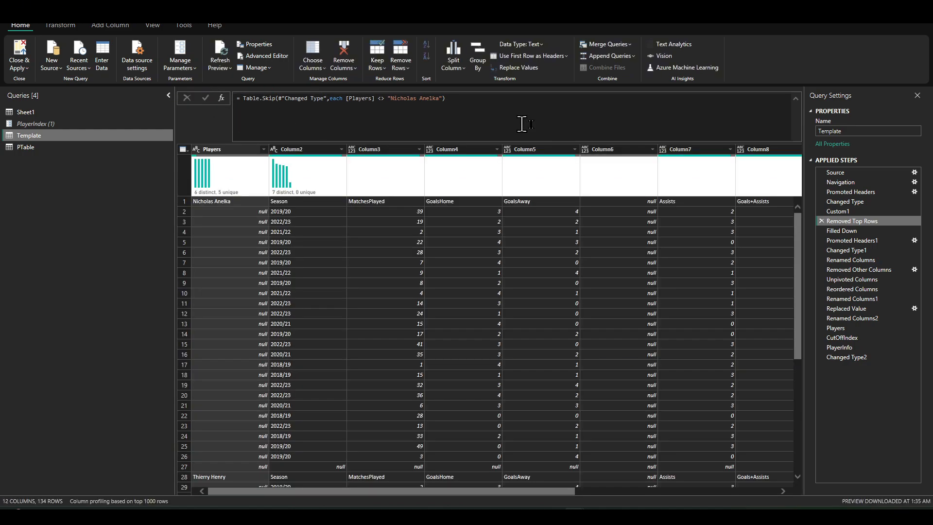
# - Insert another custom step after the Custom1 step that references PTable
pyautogui.click(836, 211)
pyautogui.rightClick(849, 216)
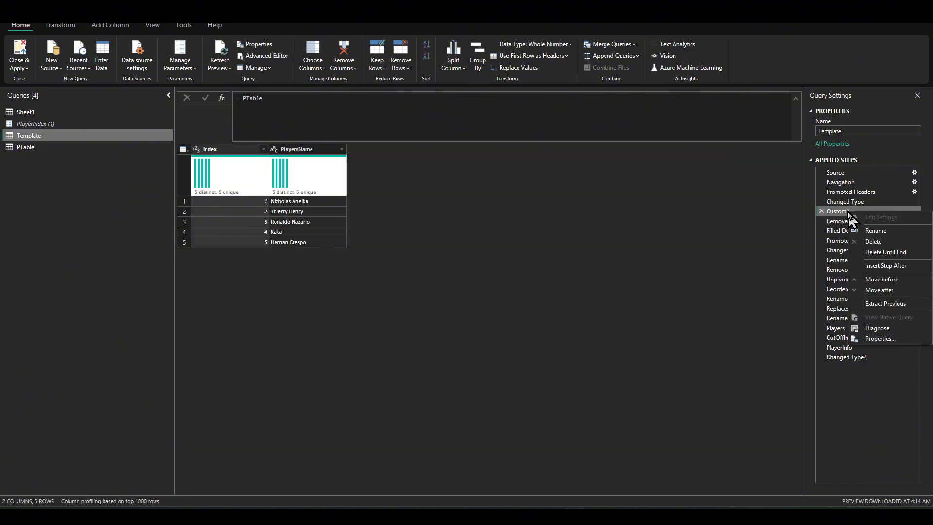
pyautogui.click(891, 266)
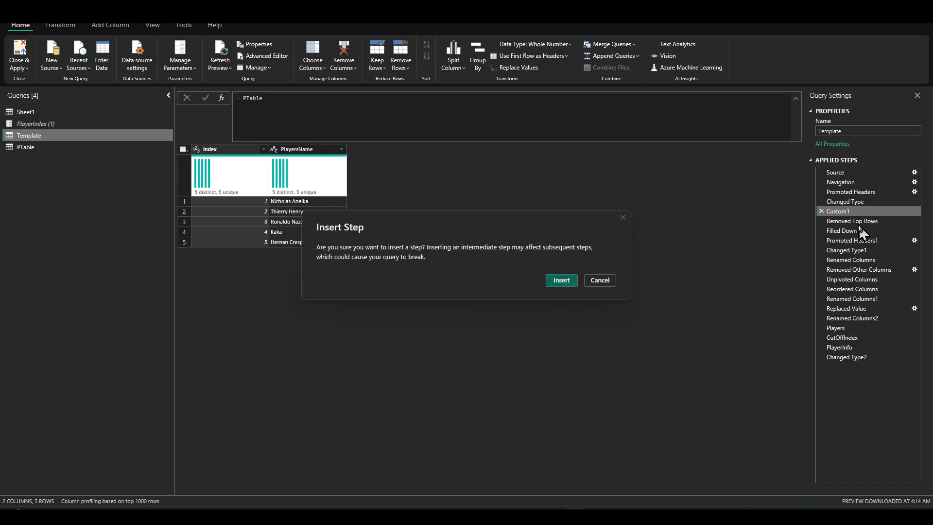
pyautogui.click(561, 280)
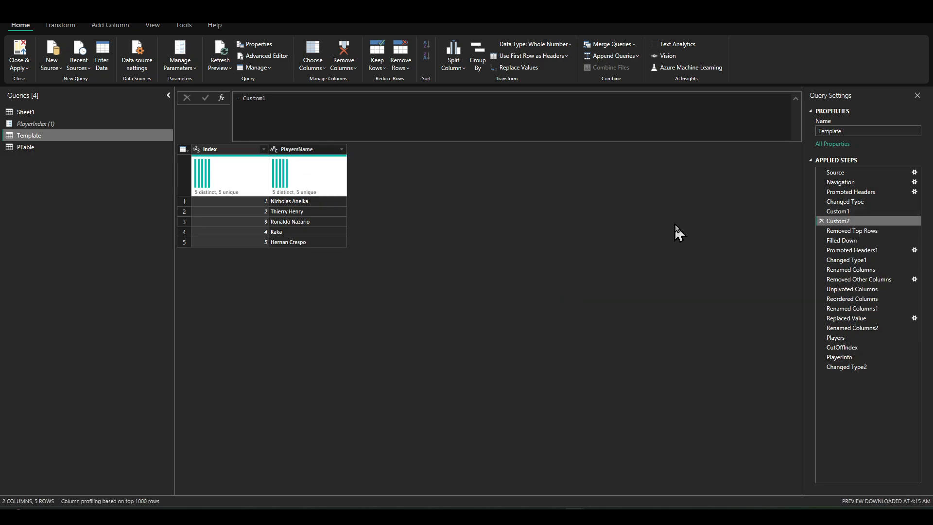
pyautogui.moveTo(844, 221); pyautogui.dragTo(848, 228)
pyautogui.click(291, 103)
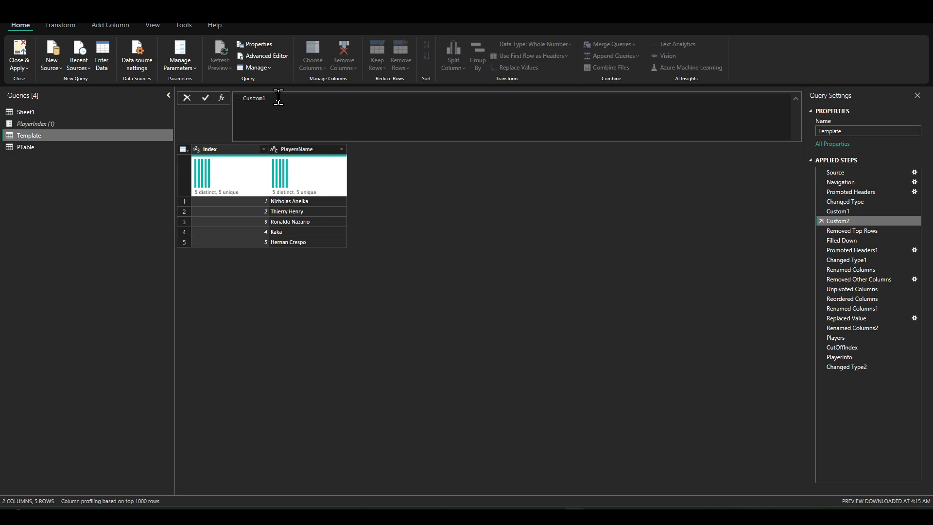
pyautogui.doubleClick(278, 98)
pyautogui.moveTo(271, 100); pyautogui.dragTo(247, 99)
# - Rename the Custom1 step as PlayersTableImport
pyautogui.click(842, 213)
pyautogui.rightClick(844, 212)
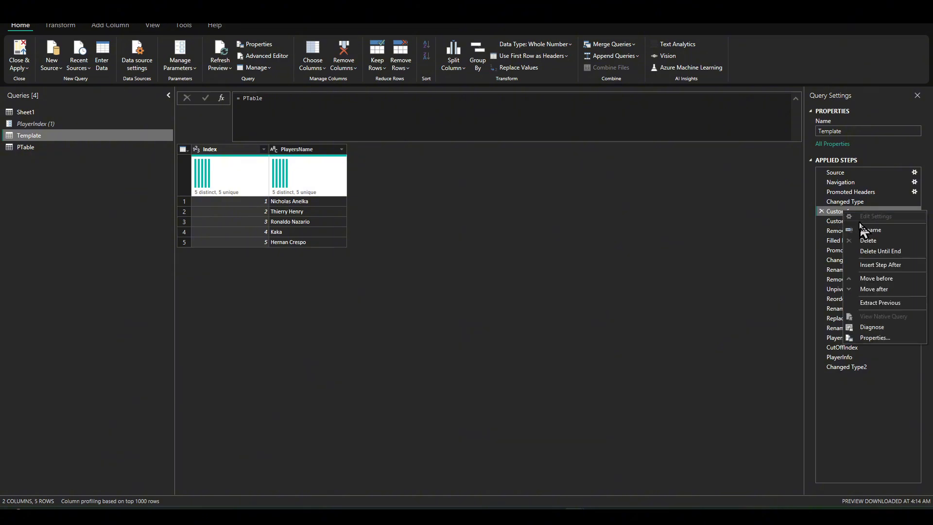
pyautogui.click(867, 232)
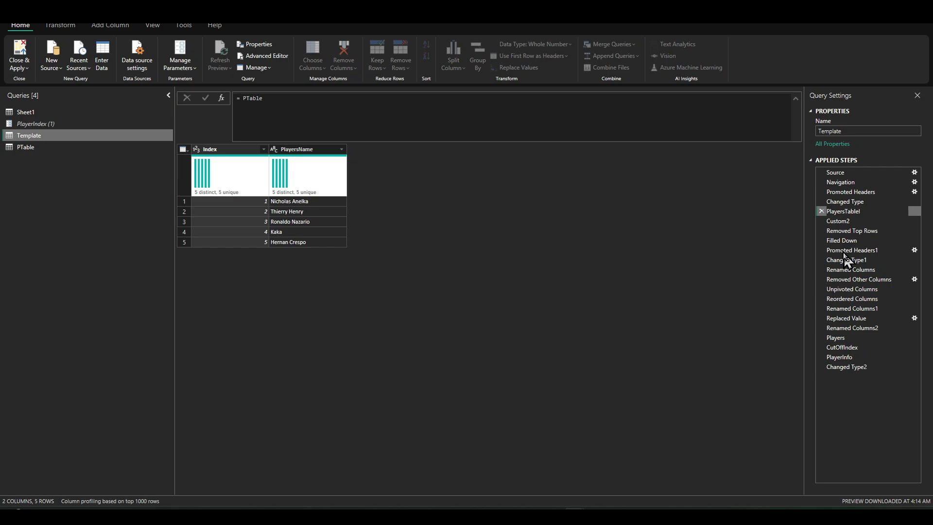
pyautogui.press('Return')
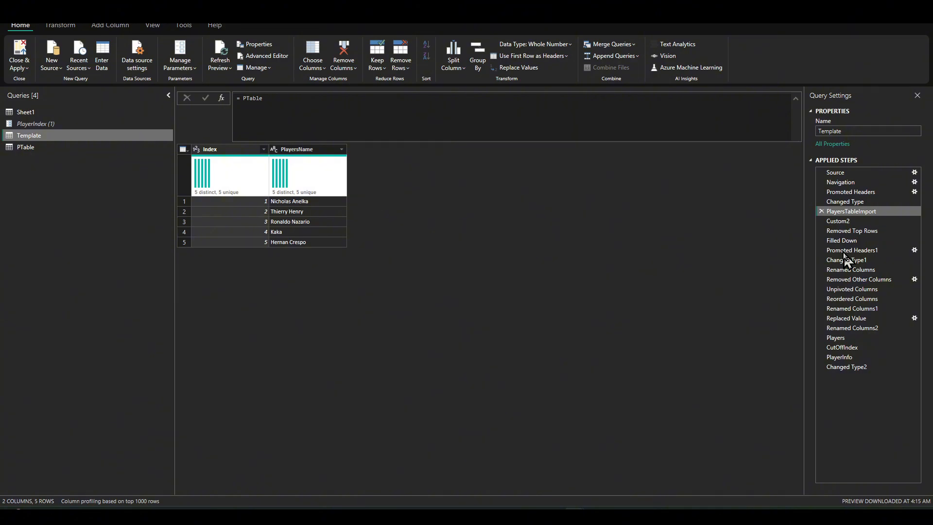
# - Set the Custom2 step's formula to = PlayersTableImport{[Index = PlayerIndex]}[PlayersName]
pyautogui.click(838, 221)
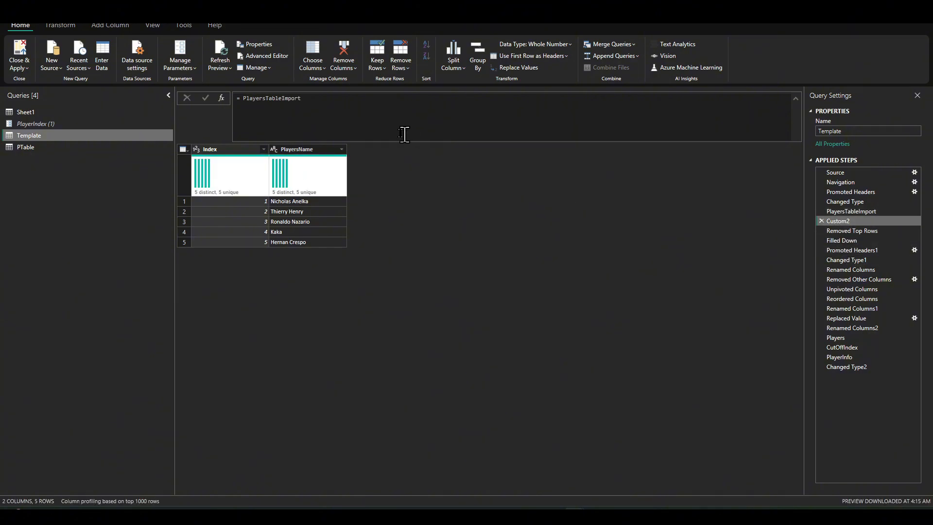
pyautogui.click(304, 98)
pyautogui.doubleClick(299, 98)
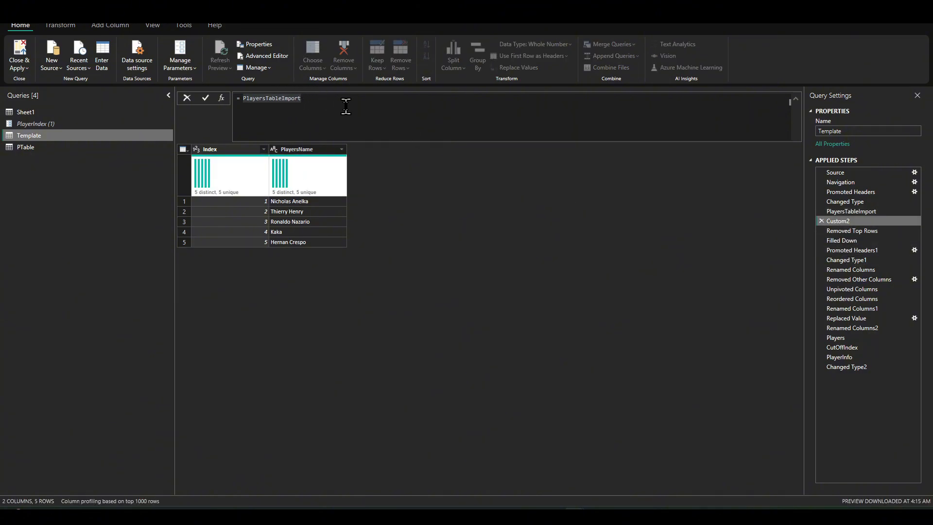
pyautogui.press('End')
pyautogui.write('{')
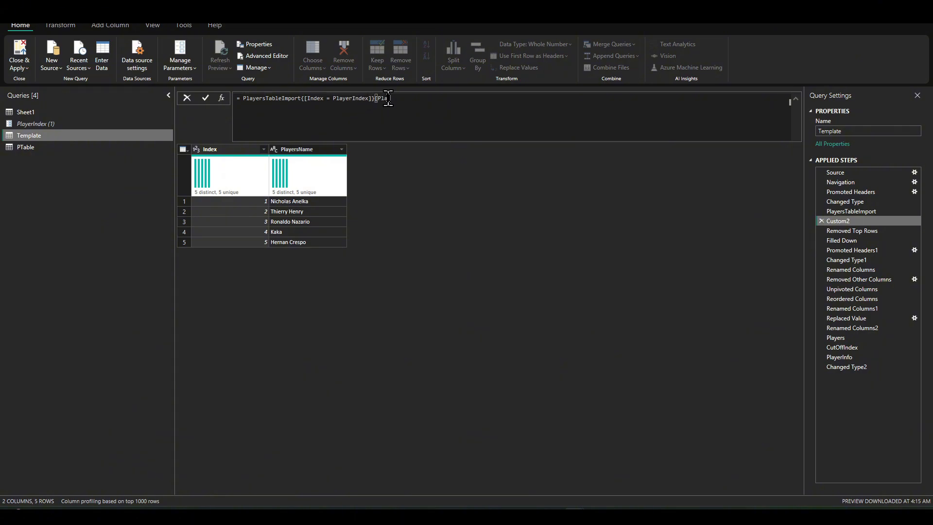
pyautogui.write('t')
pyautogui.press('Return')
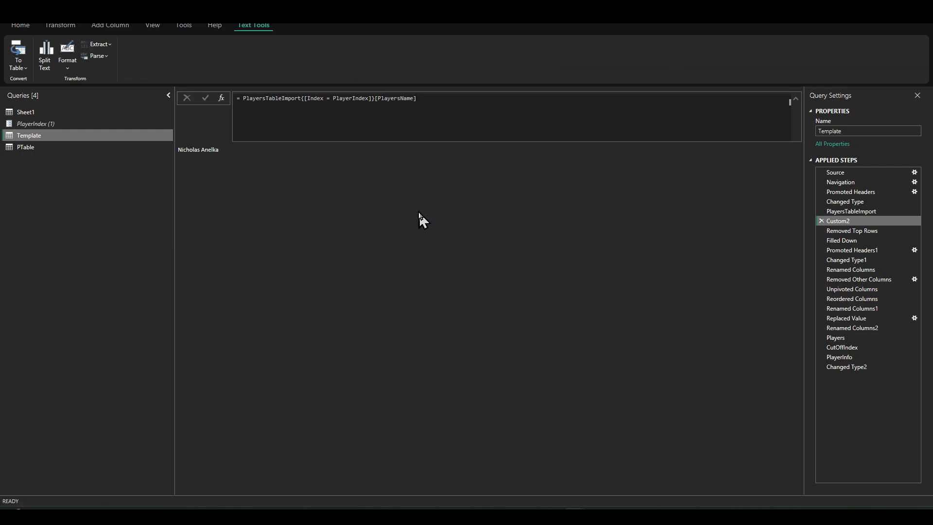
pyautogui.press('alt')
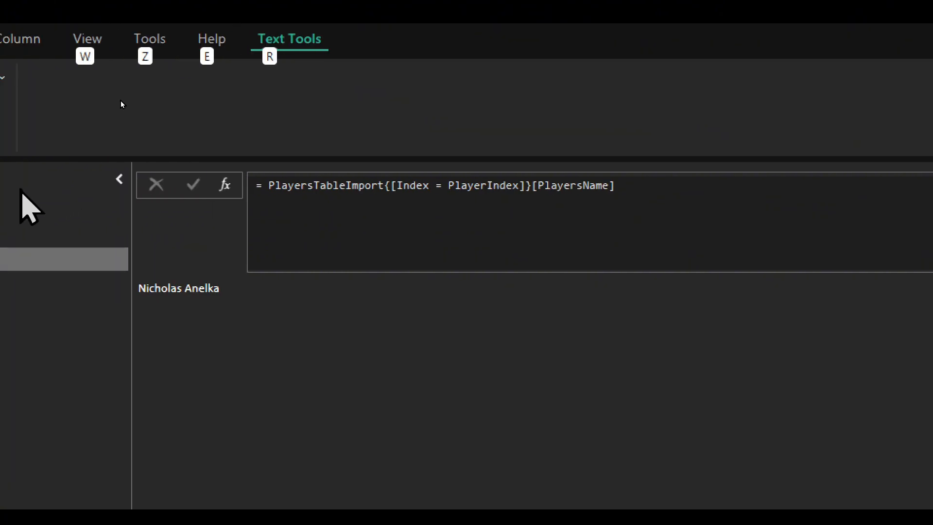
pyautogui.moveTo(362, 183); pyautogui.dragTo(608, 185)
pyautogui.click(408, 206)
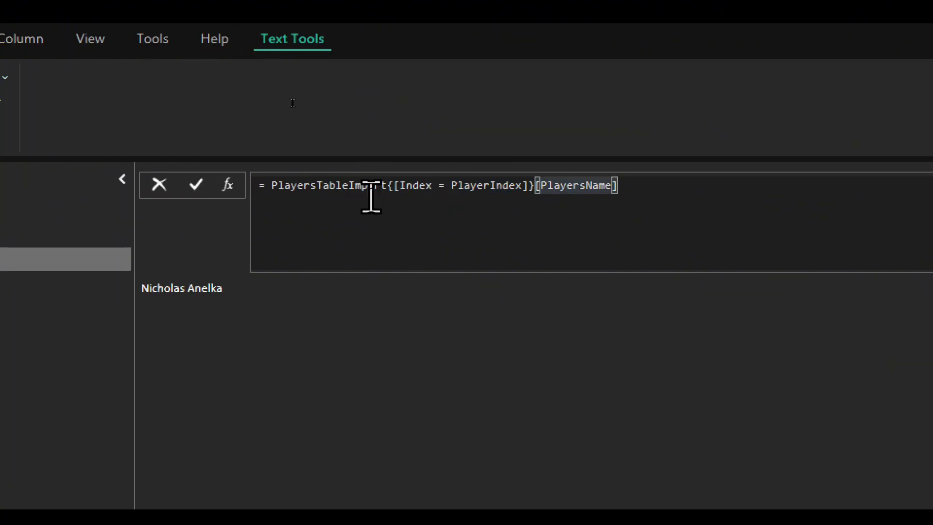
# - Examine the Custom2 lookup formula part by part: the PlayersTableImport table, the Index = PlayerIndex row match and the PlayersName column
pyautogui.click(233, 311)
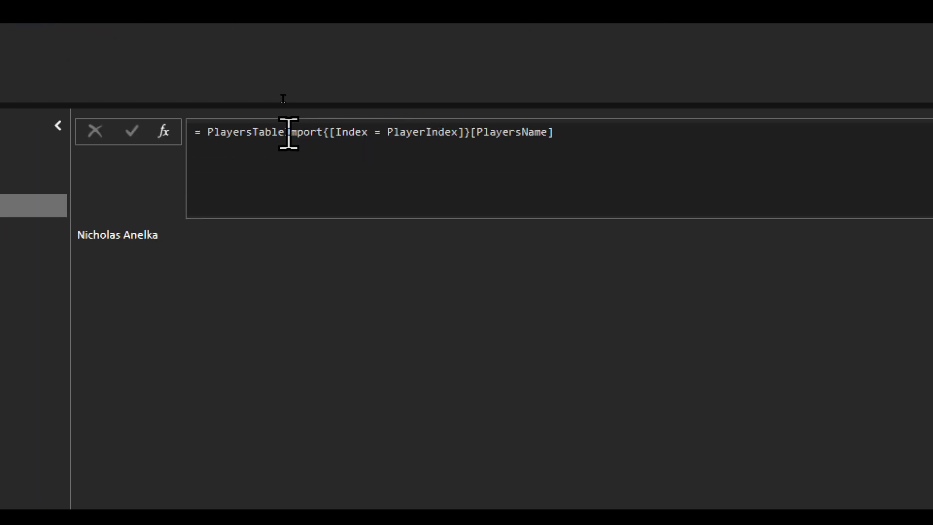
pyautogui.click(319, 132)
pyautogui.moveTo(320, 131); pyautogui.dragTo(208, 130)
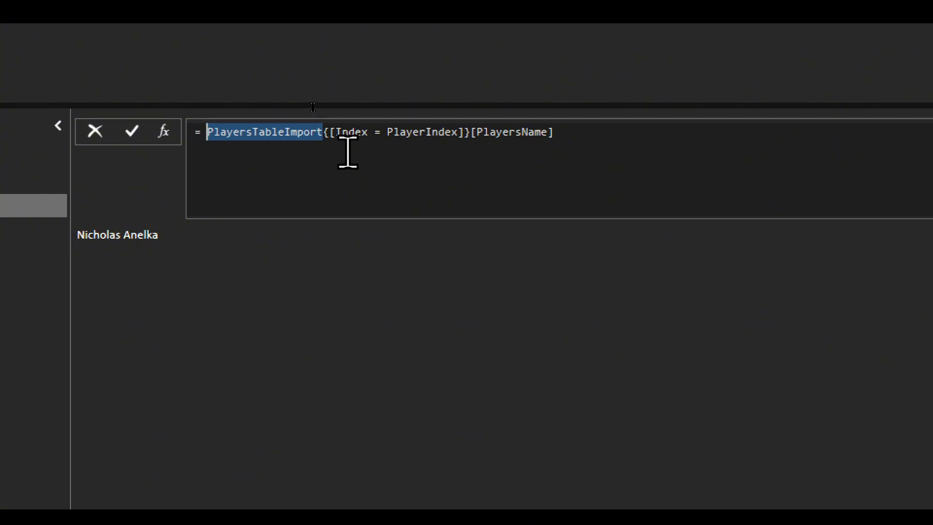
pyautogui.click(327, 131)
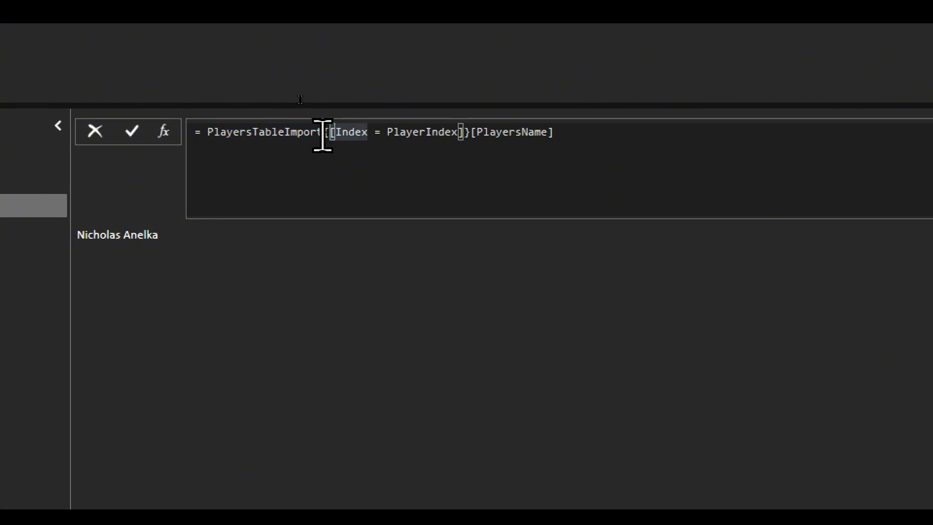
pyautogui.click(471, 132)
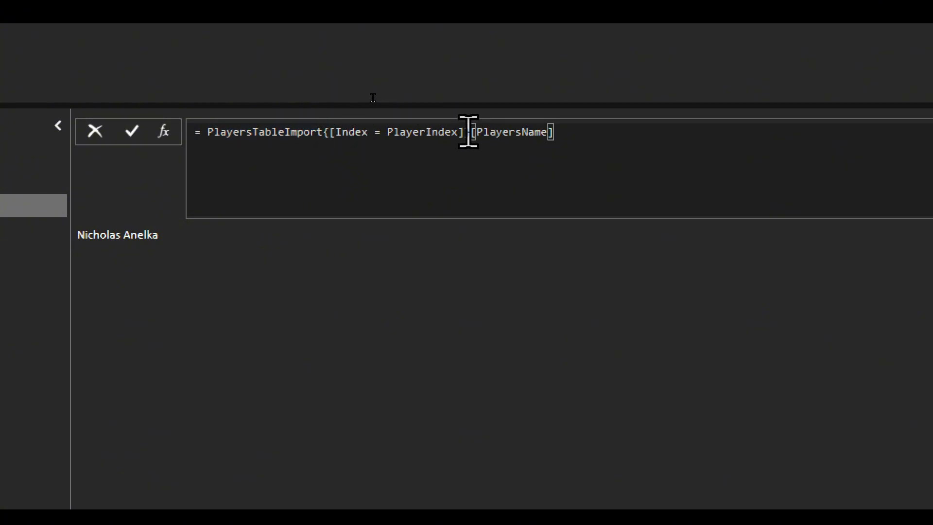
pyautogui.doubleClick(473, 132)
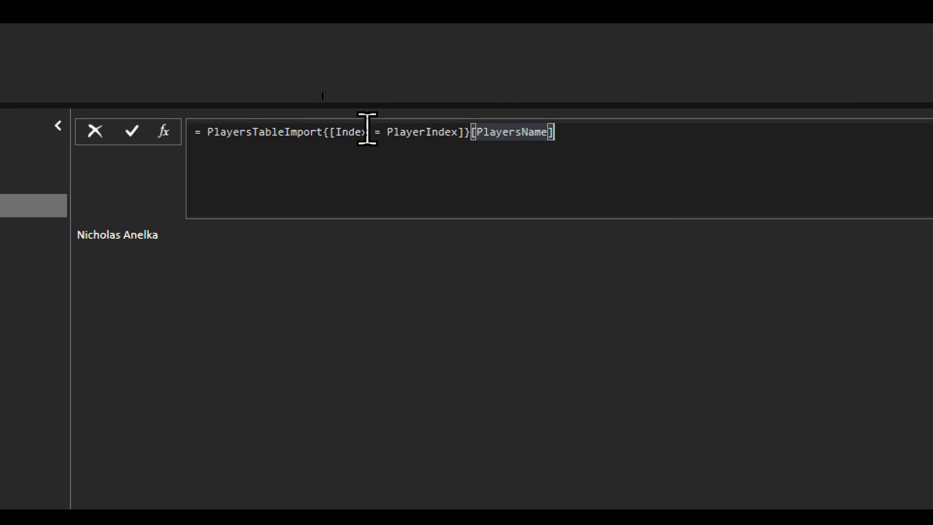
pyautogui.moveTo(367, 130); pyautogui.dragTo(334, 128)
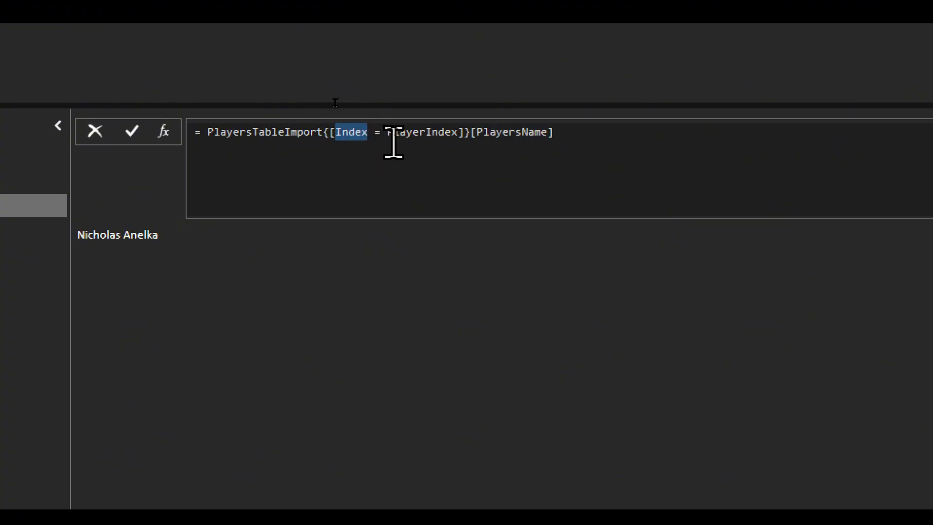
pyautogui.moveTo(387, 131); pyautogui.dragTo(459, 131)
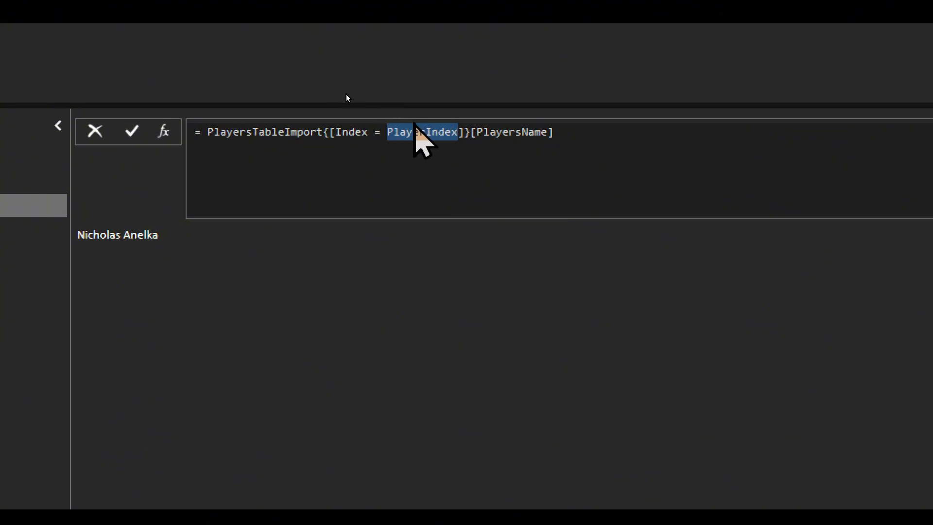
pyautogui.doubleClick(421, 141)
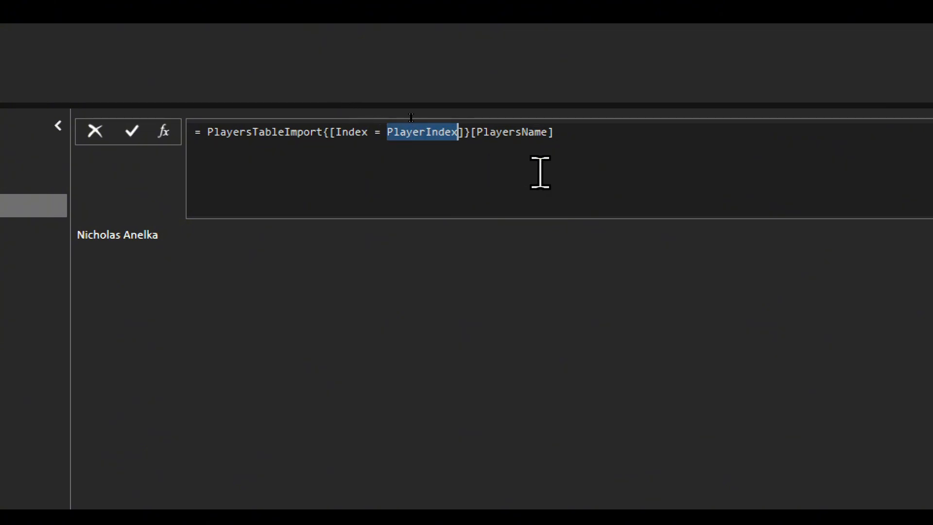
pyautogui.click(561, 140)
pyautogui.moveTo(538, 135); pyautogui.dragTo(469, 131)
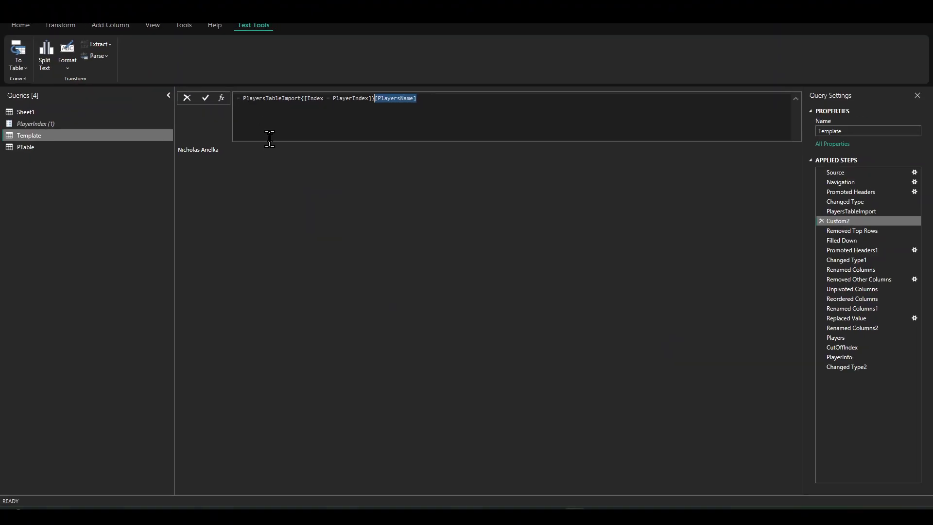
# - Set the PlayerIndex parameter to 4 and check the player name returned by the Template query's Custom2 step
pyautogui.click(57, 125)
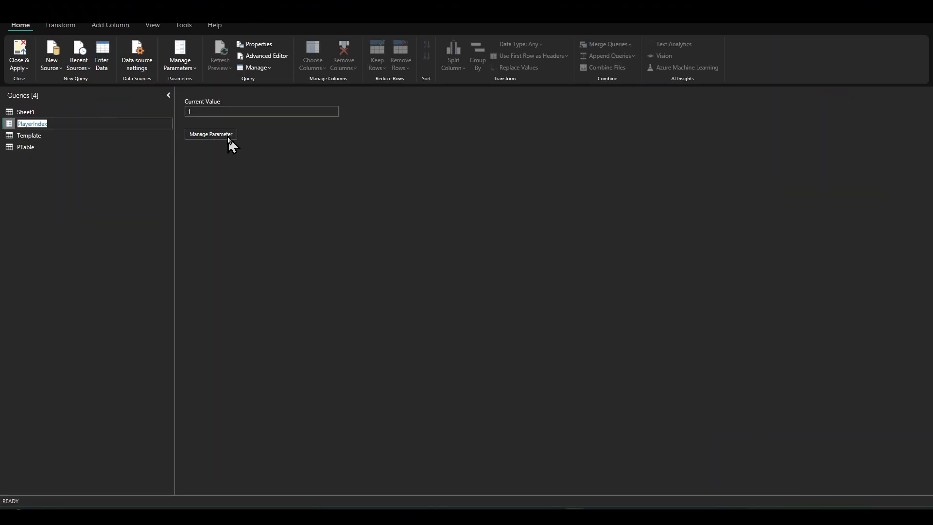
pyautogui.click(232, 112)
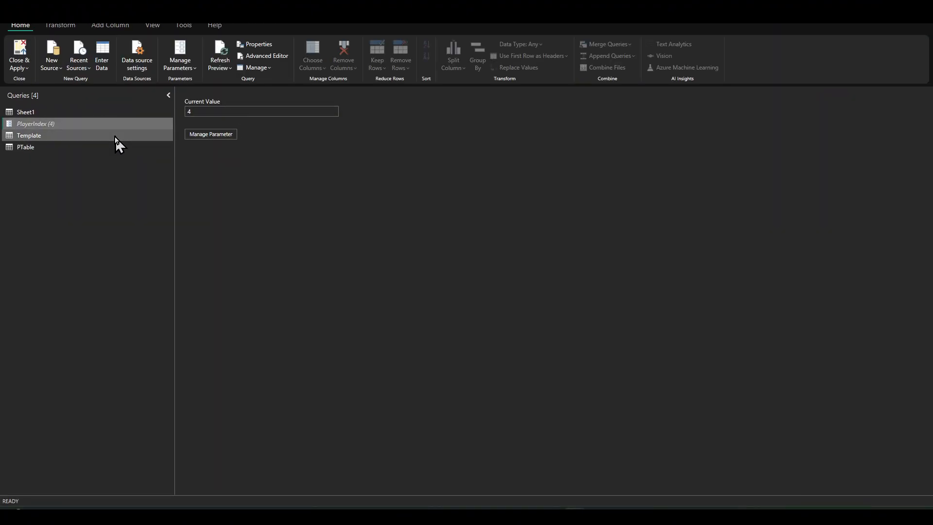
pyautogui.click(112, 138)
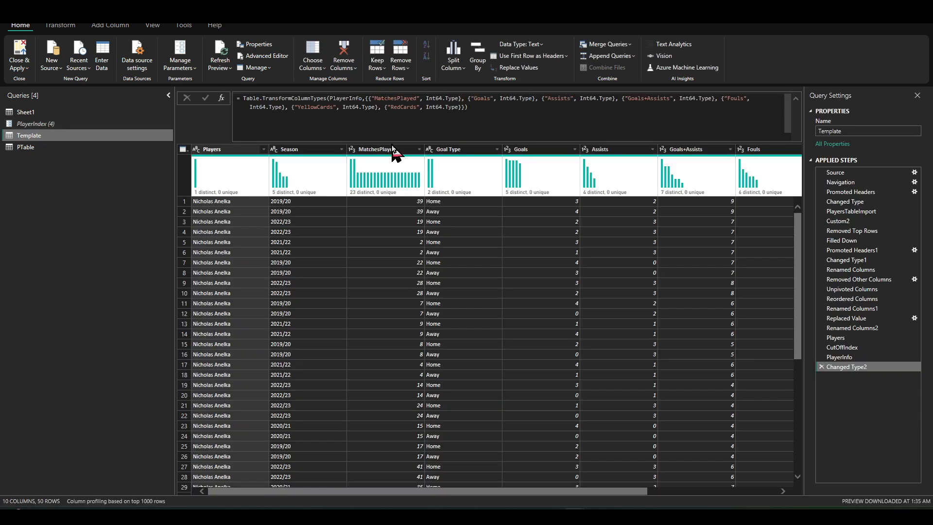
pyautogui.click(850, 211)
pyautogui.click(849, 221)
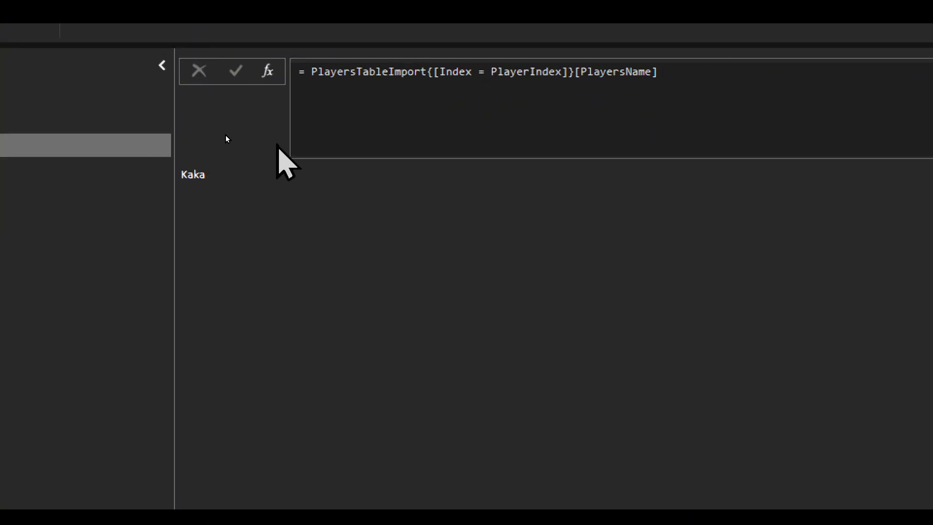
# - Rename the Custom2 step of the Template query as PName
pyautogui.rightClick(841, 223)
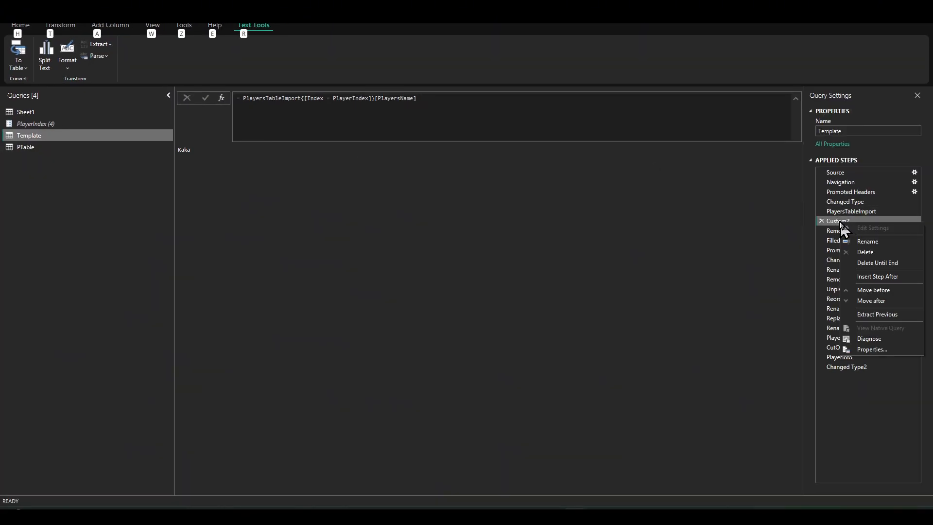
pyautogui.click(867, 241)
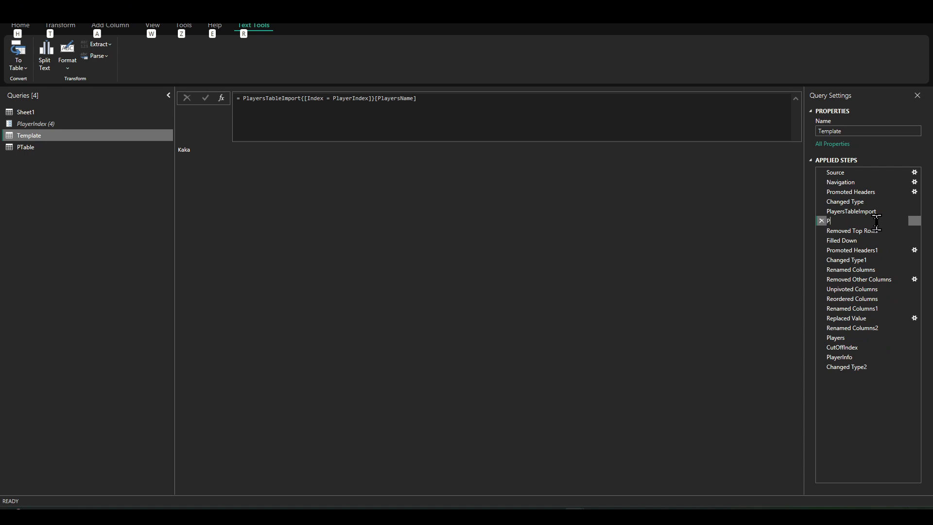
pyautogui.press('alt')
pyautogui.write('PName')
pyautogui.press('Return')
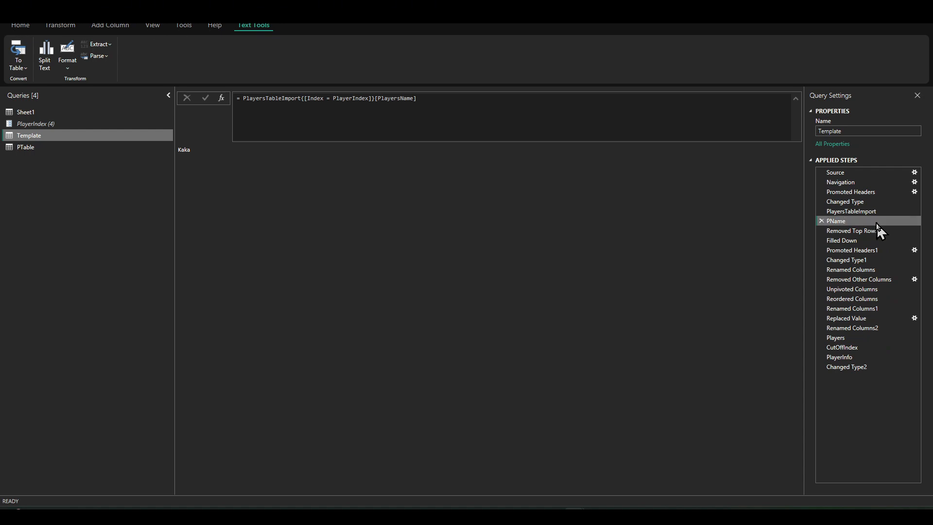
# - Set the PlayerIndex parameter back to 1 and check the PName step of the Template query
pyautogui.click(59, 123)
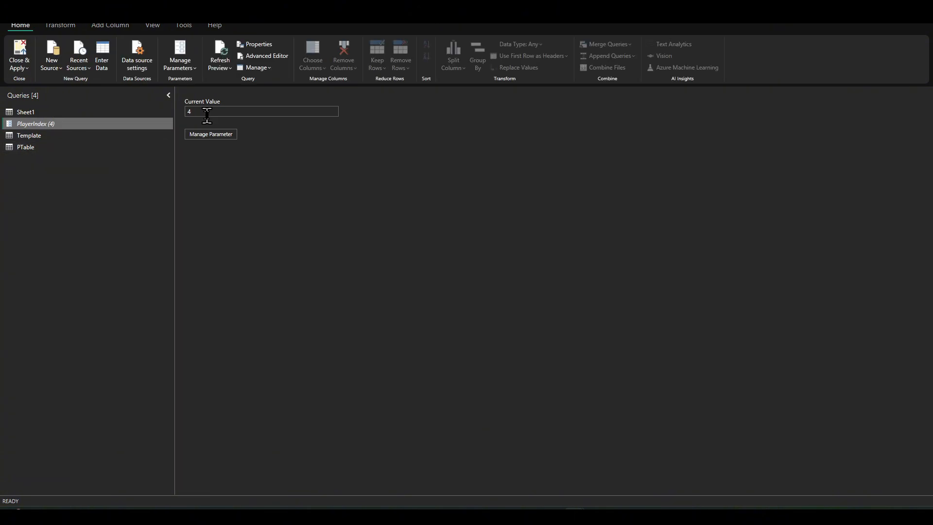
pyautogui.write('1')
pyautogui.press('Return')
pyautogui.click(83, 137)
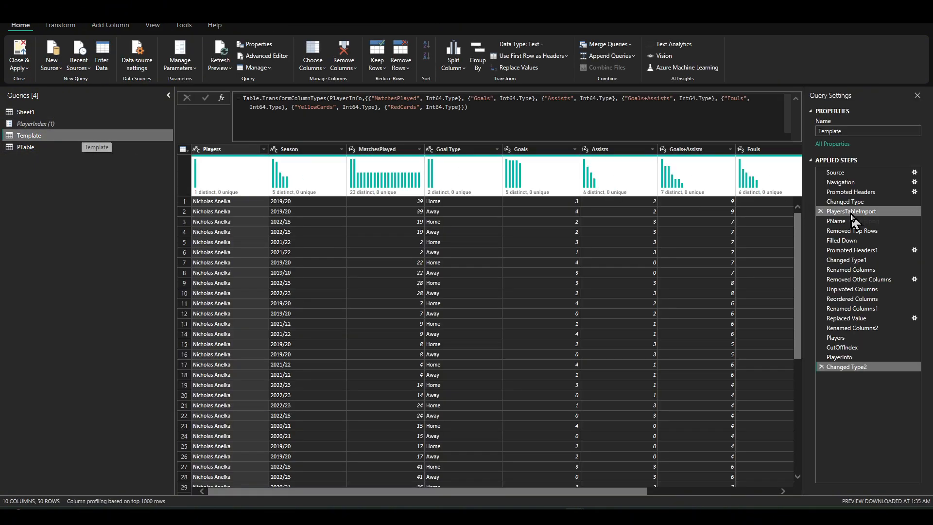
pyautogui.click(836, 221)
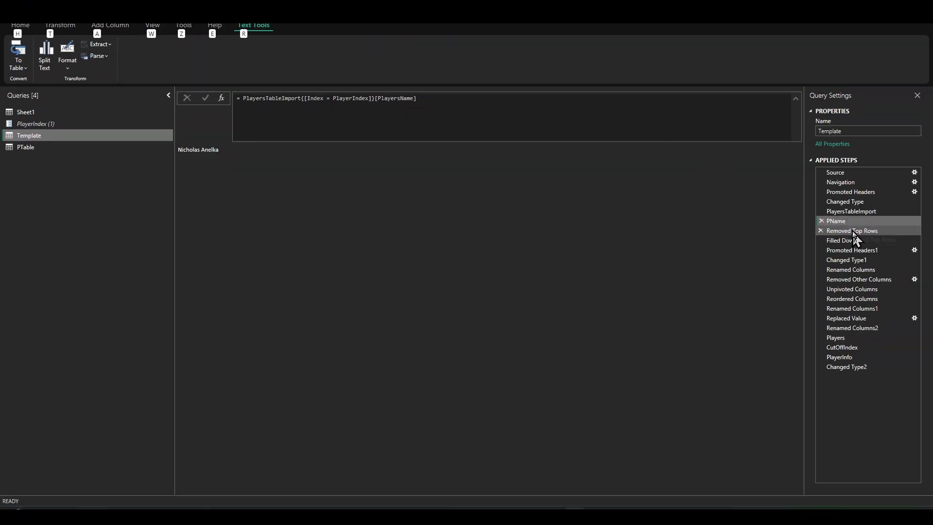
# - Replace the hard-coded player name in the Removed Top Rows step's Table.Skip formula with PName
pyautogui.click(853, 231)
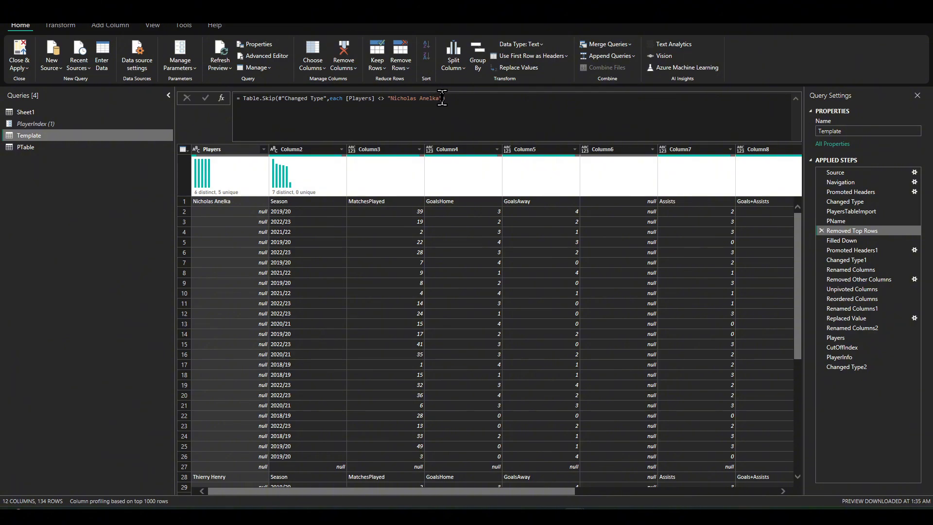
pyautogui.moveTo(439, 97); pyautogui.dragTo(389, 99)
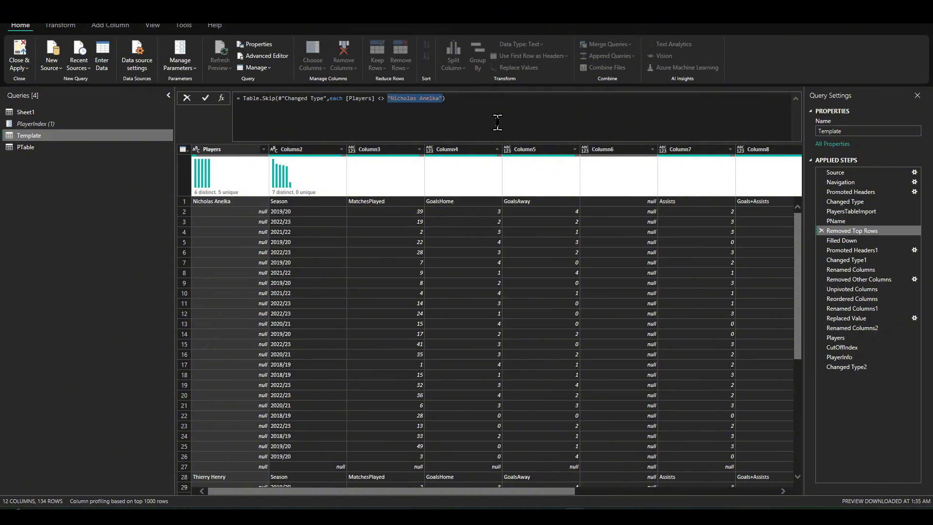
pyautogui.write('PName')
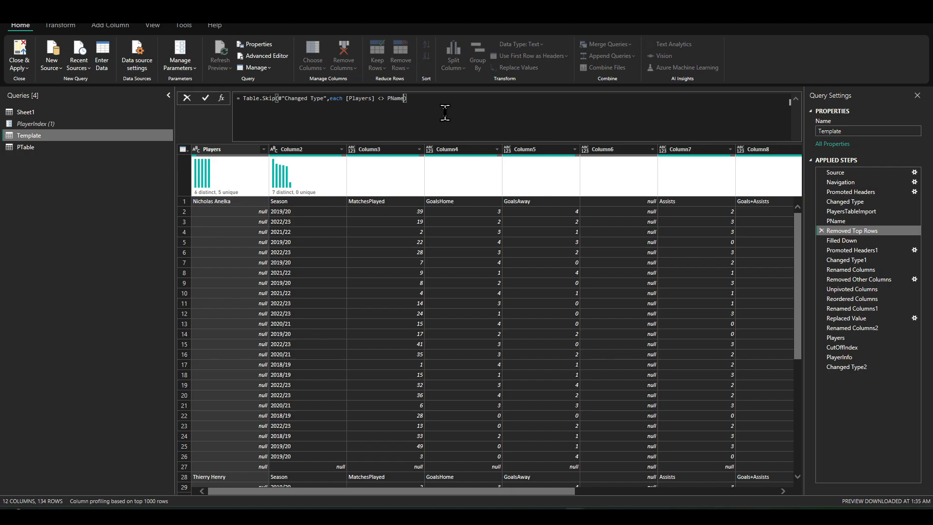
pyautogui.click(206, 97)
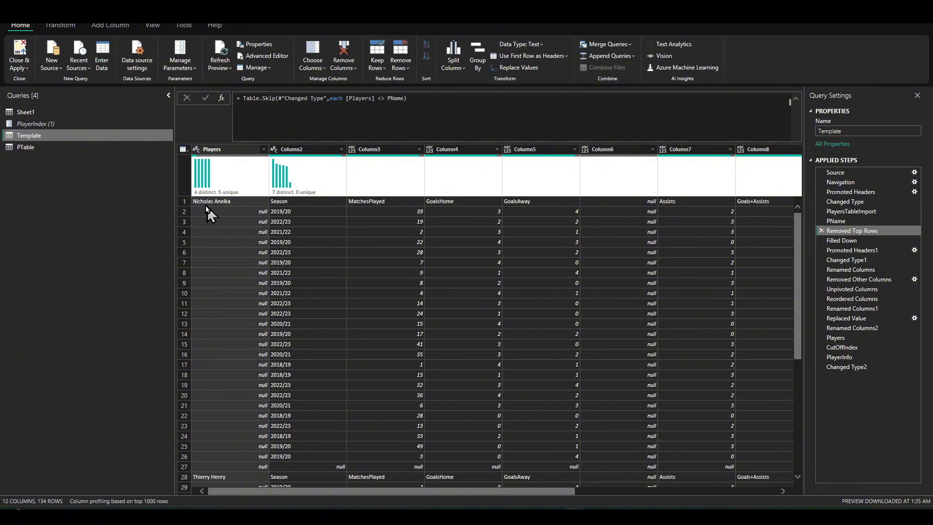
# - Set the PlayerIndex parameter to 2 and check the Template query's Removed Top Rows and Changed Type2 steps
pyautogui.click(75, 125)
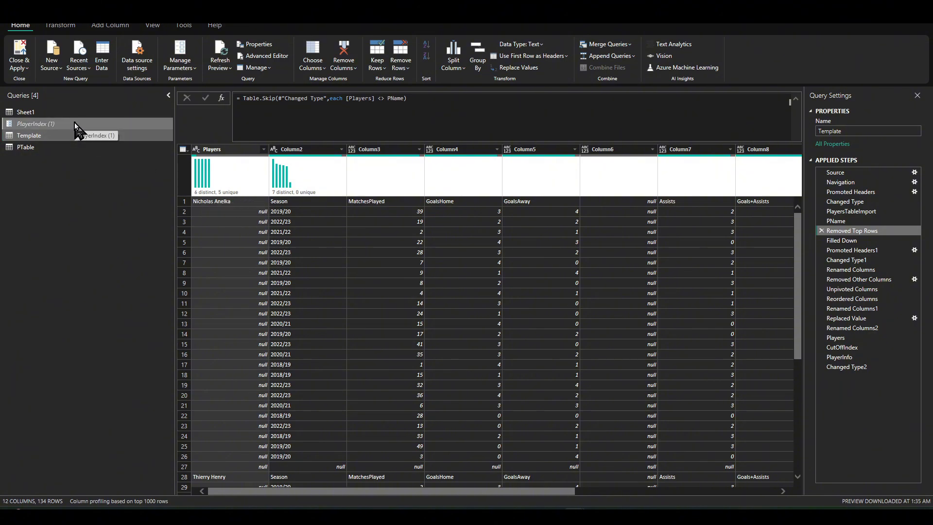
pyautogui.write('2')
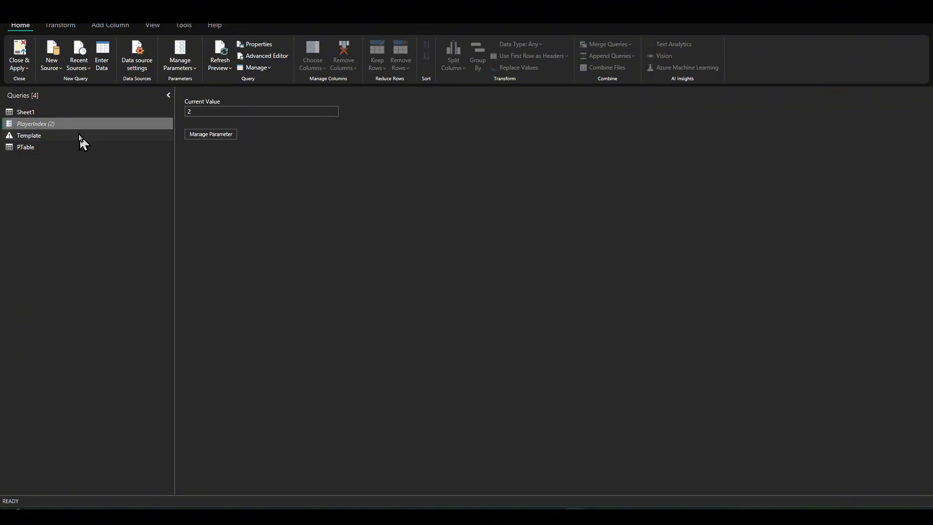
pyautogui.click(80, 136)
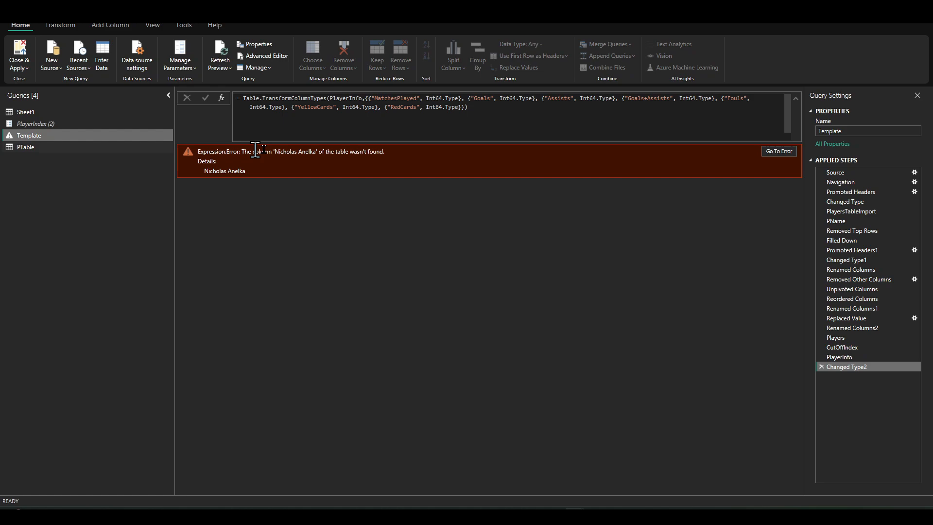
pyautogui.click(870, 232)
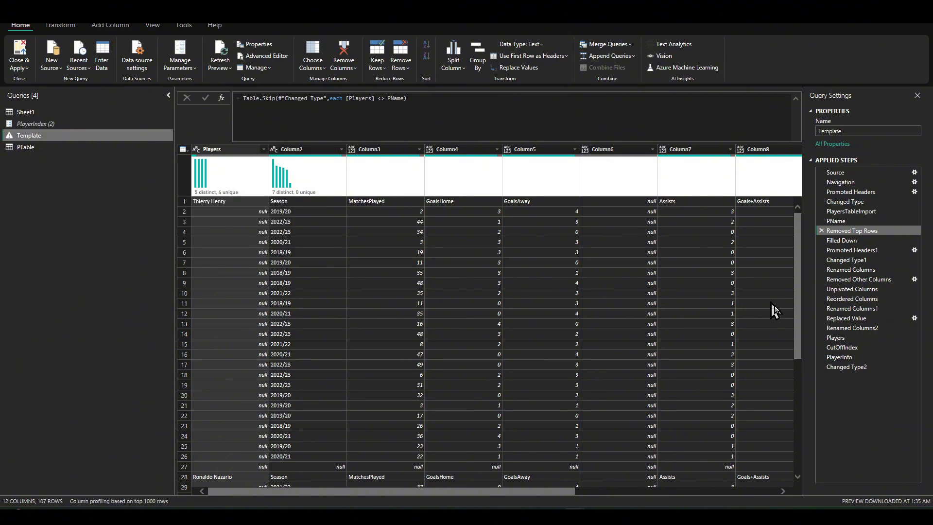
pyautogui.click(857, 368)
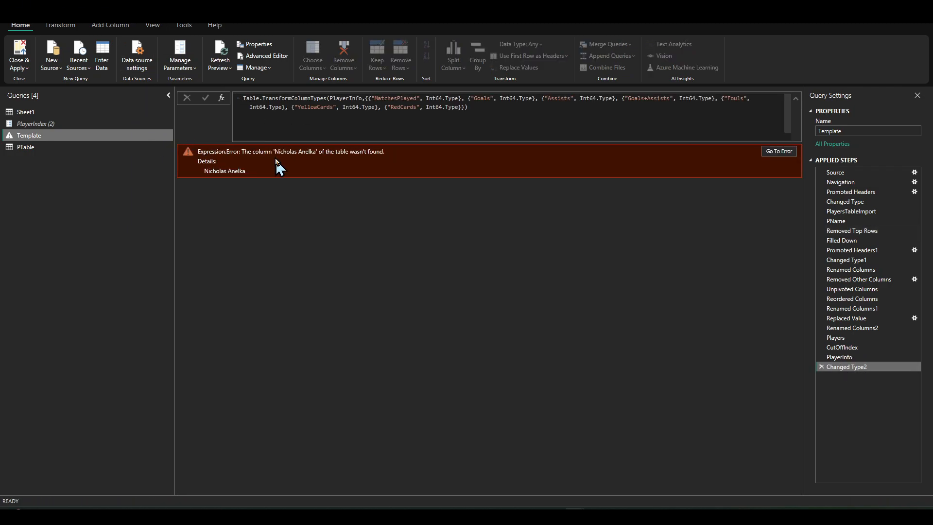
# - Review the steps from Removed Top Rows onward and replace the hard-coded player name in Changed Type1's Table.TransformColumnTypes formula with PName
pyautogui.click(864, 232)
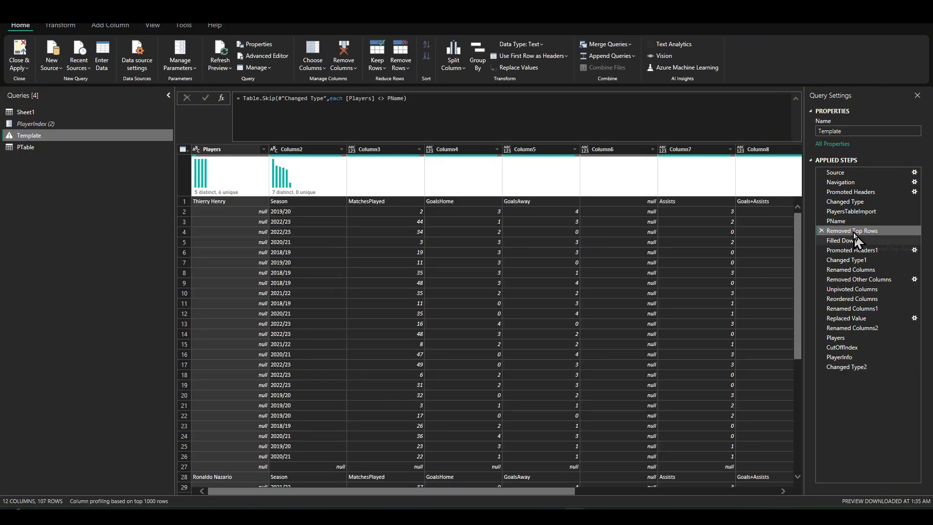
pyautogui.click(858, 241)
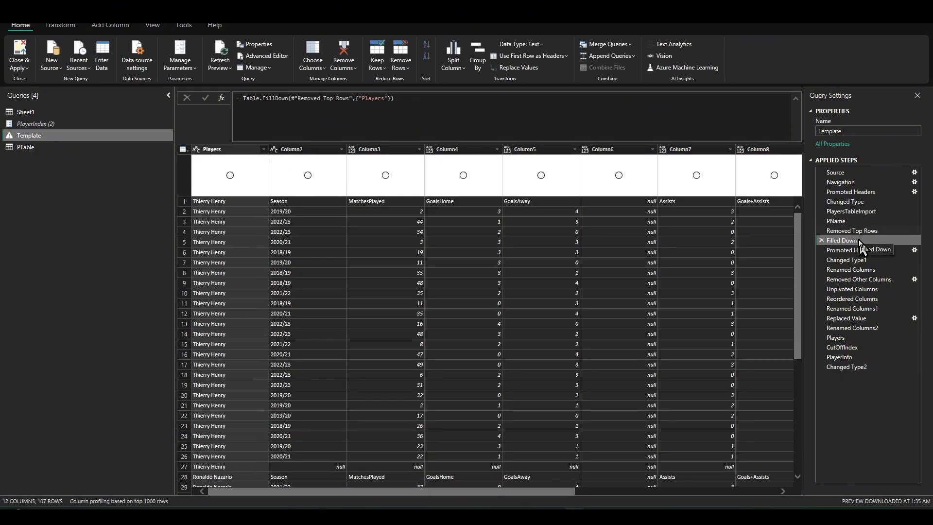
pyautogui.click(866, 250)
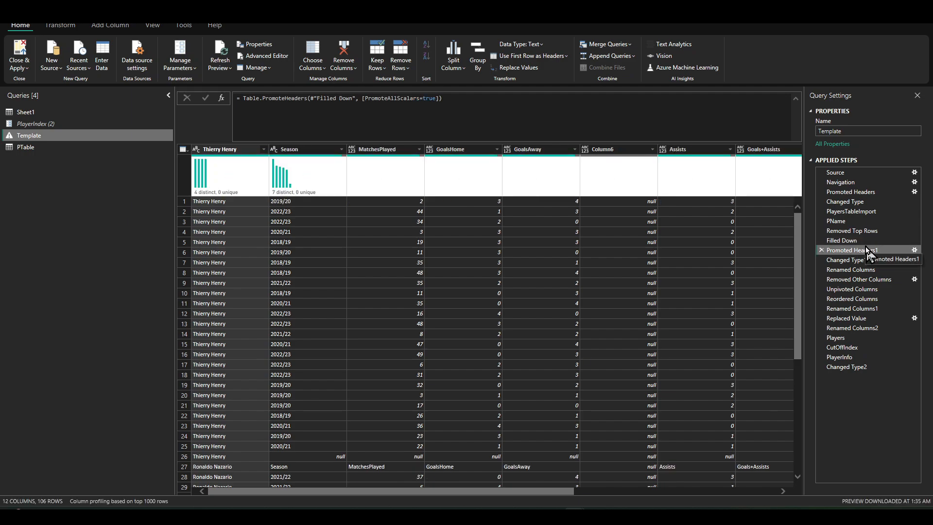
pyautogui.click(867, 261)
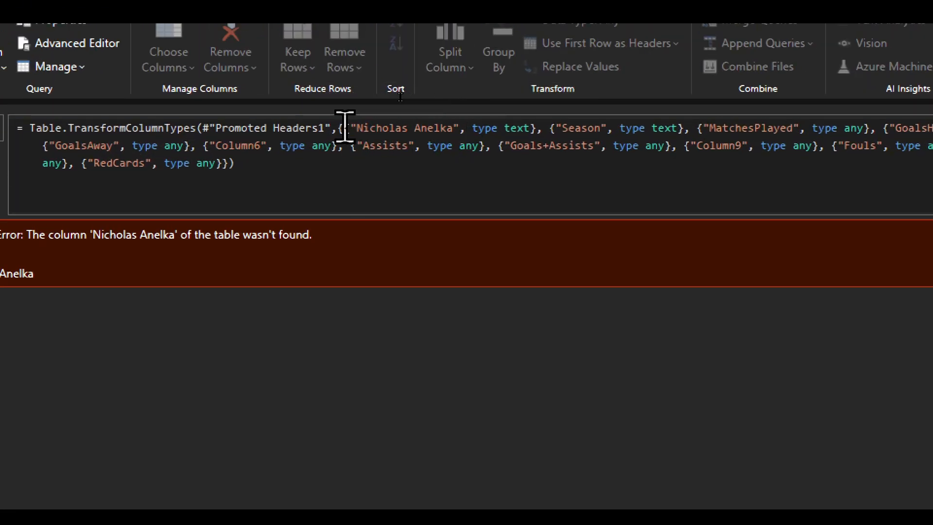
pyautogui.moveTo(459, 127); pyautogui.dragTo(349, 127)
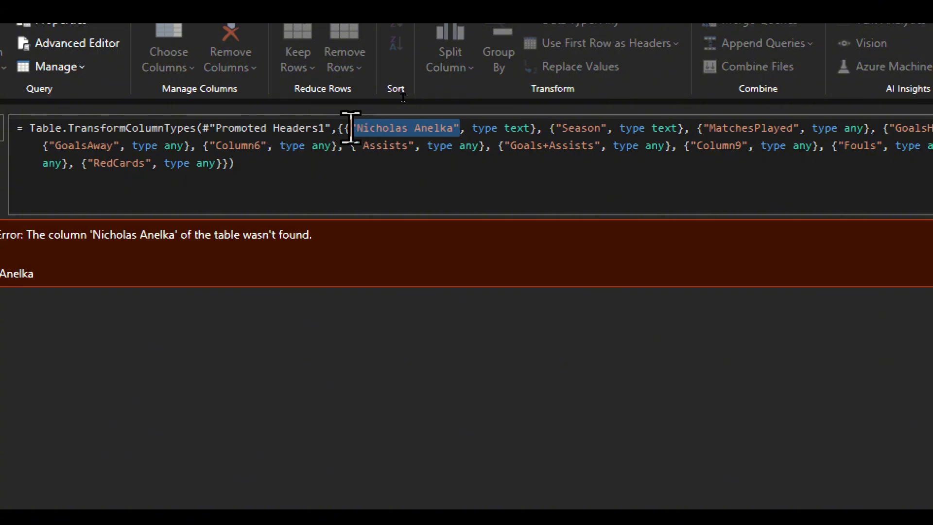
pyautogui.write('P')
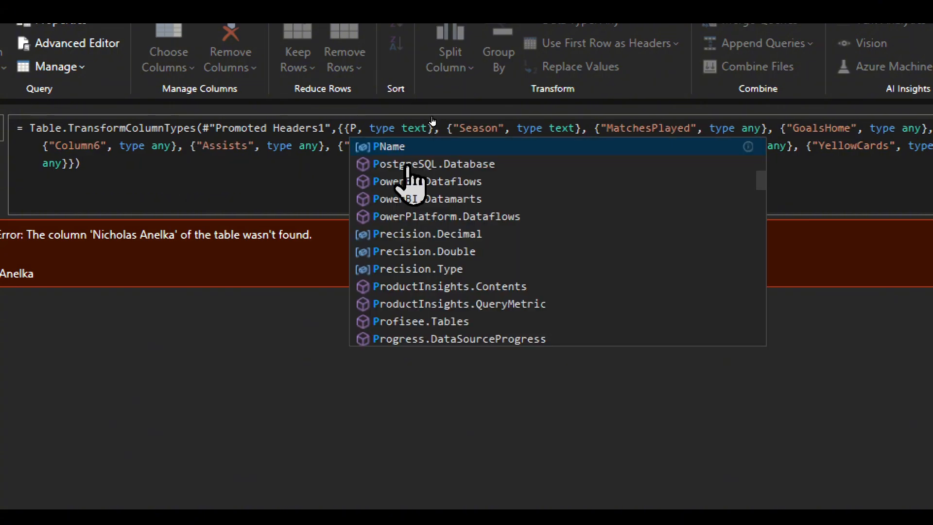
pyautogui.write('N')
pyautogui.press('Tab')
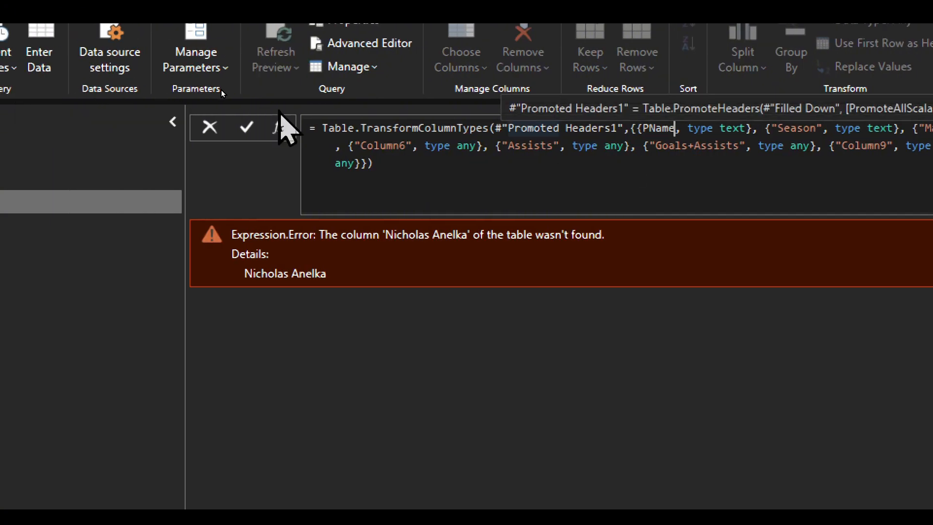
pyautogui.click(247, 127)
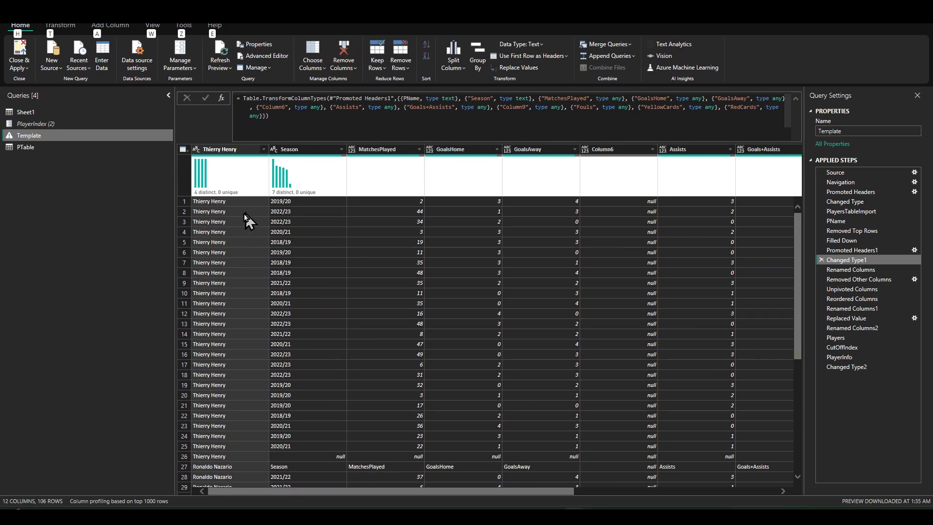
pyautogui.click(325, 119)
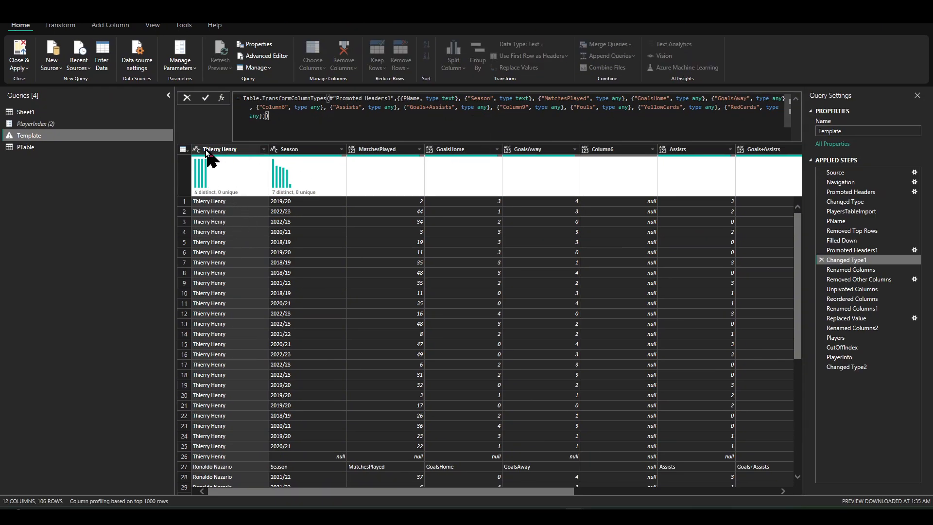
# - Replace the hard-coded player name in the Renamed Columns step's Table.RenameColumns formula with PName
pyautogui.click(871, 271)
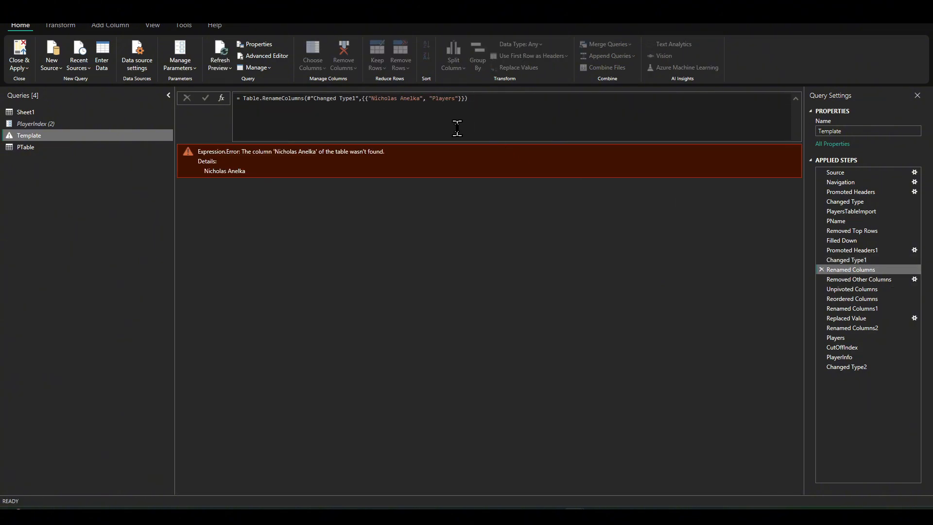
pyautogui.click(846, 259)
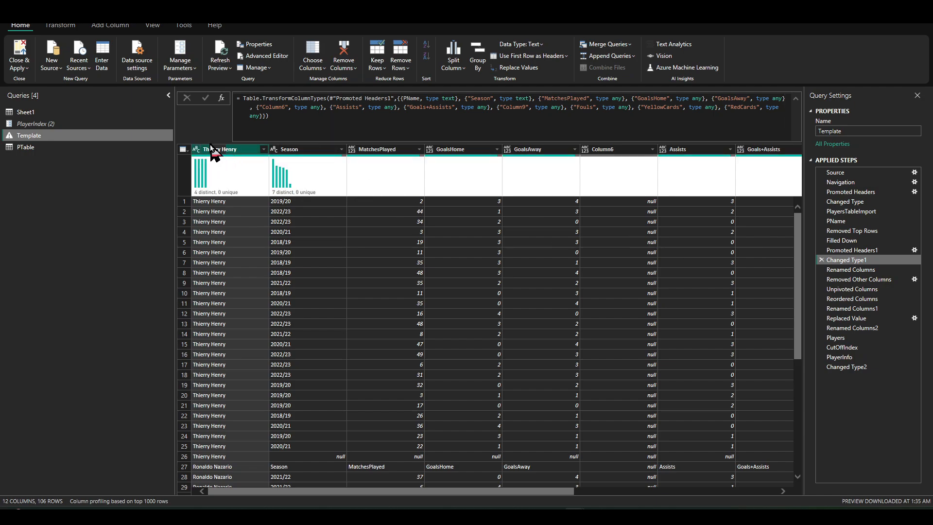
pyautogui.moveTo(226, 197)
pyautogui.click(850, 269)
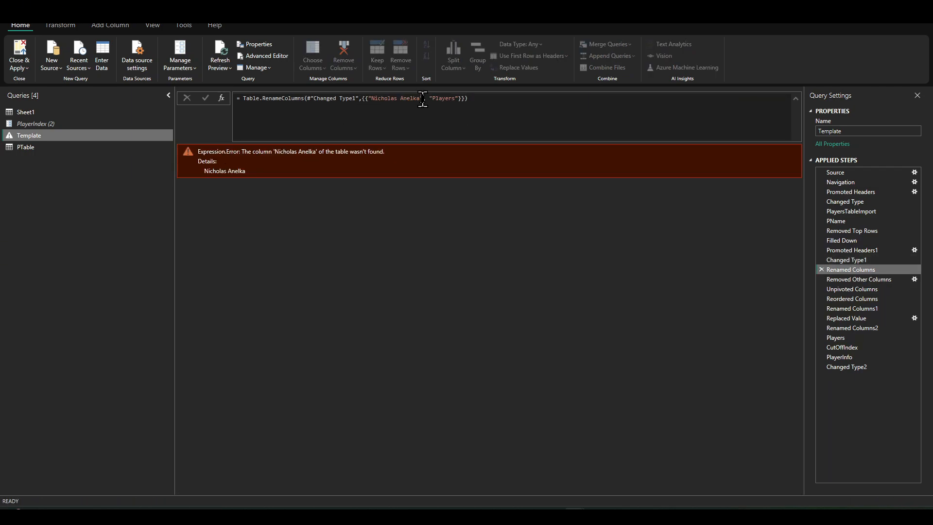
pyautogui.moveTo(425, 99); pyautogui.dragTo(311, 97)
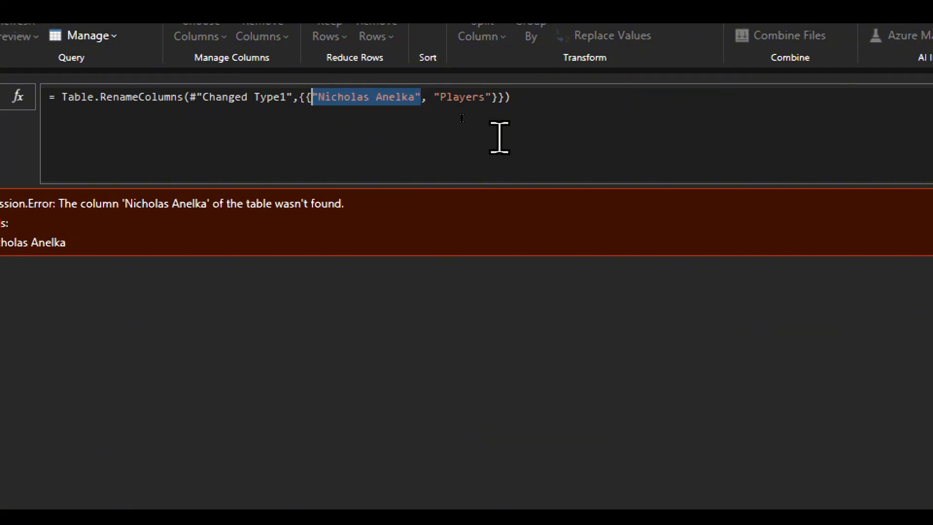
pyautogui.write('PName')
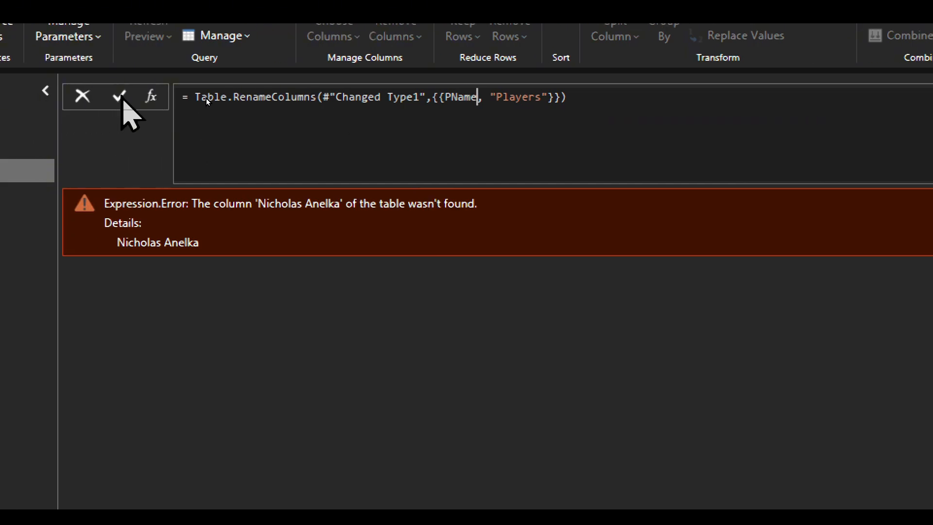
pyautogui.click(120, 97)
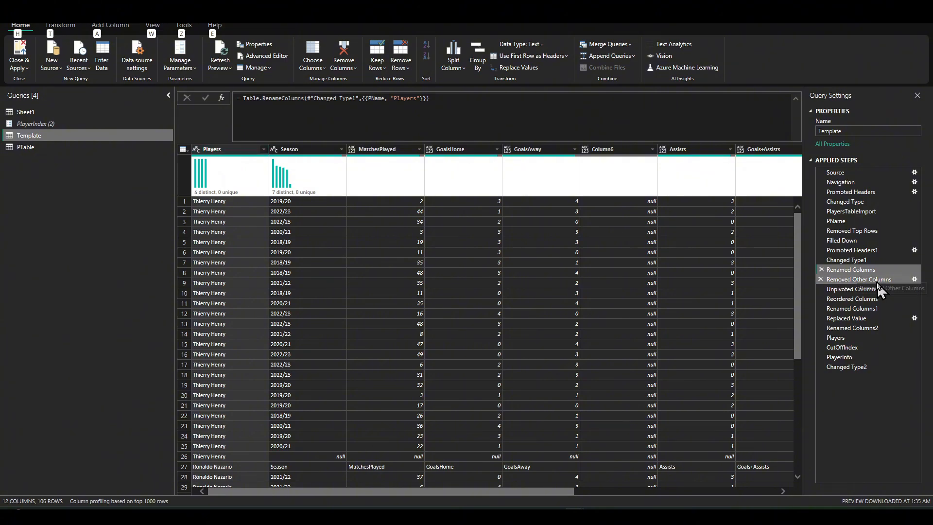
# - Check the steps after Renamed Columns and replace the hard-coded player name in CutOffIndex's List.PositionOf formula with PName
pyautogui.click(876, 280)
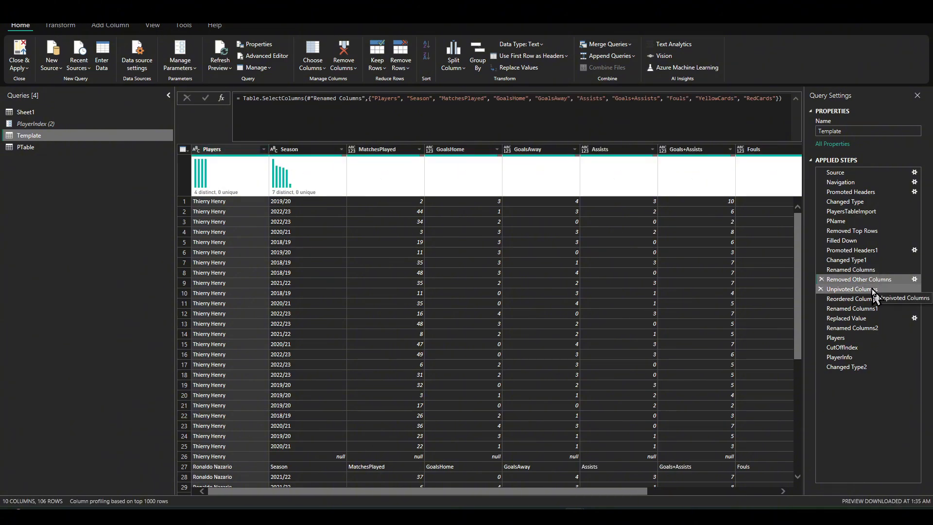
pyautogui.click(872, 289)
pyautogui.click(869, 299)
pyautogui.click(870, 309)
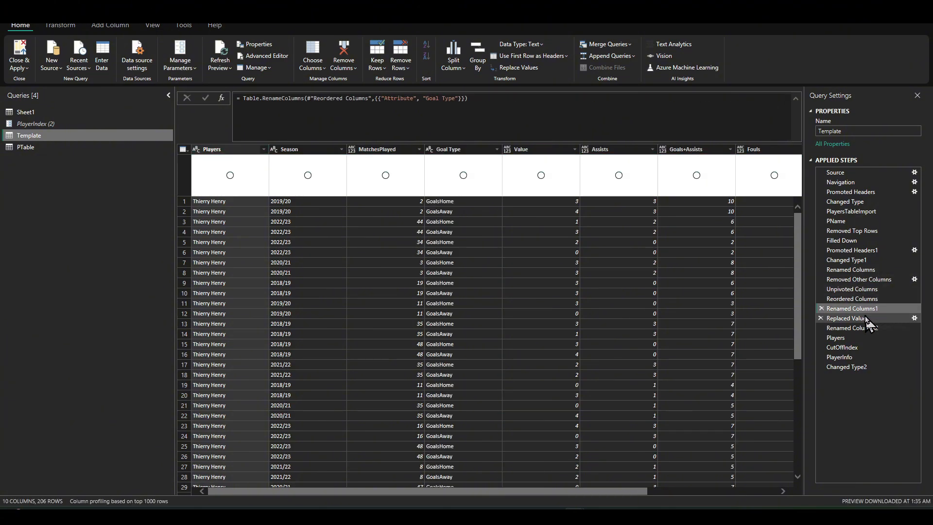
pyautogui.click(869, 318)
pyautogui.click(867, 328)
pyautogui.click(853, 347)
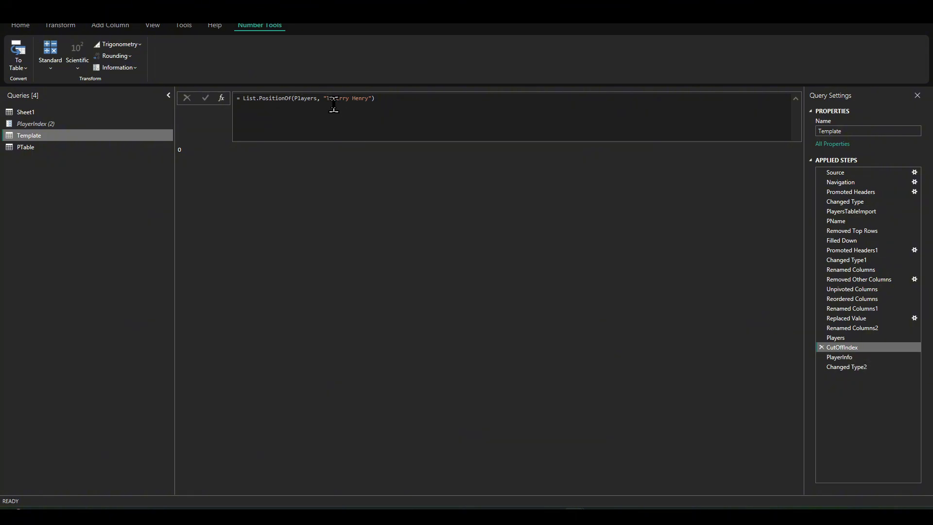
pyautogui.moveTo(323, 98); pyautogui.dragTo(410, 89)
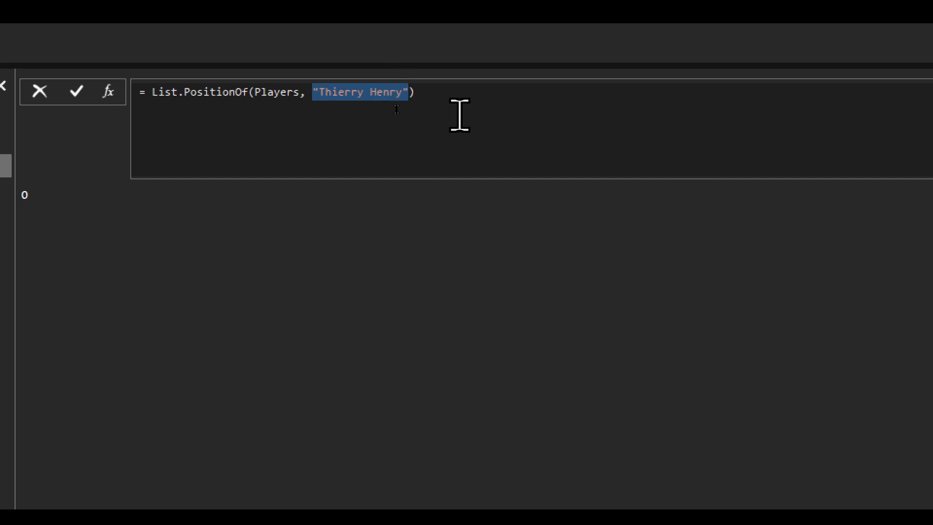
pyautogui.write('P')
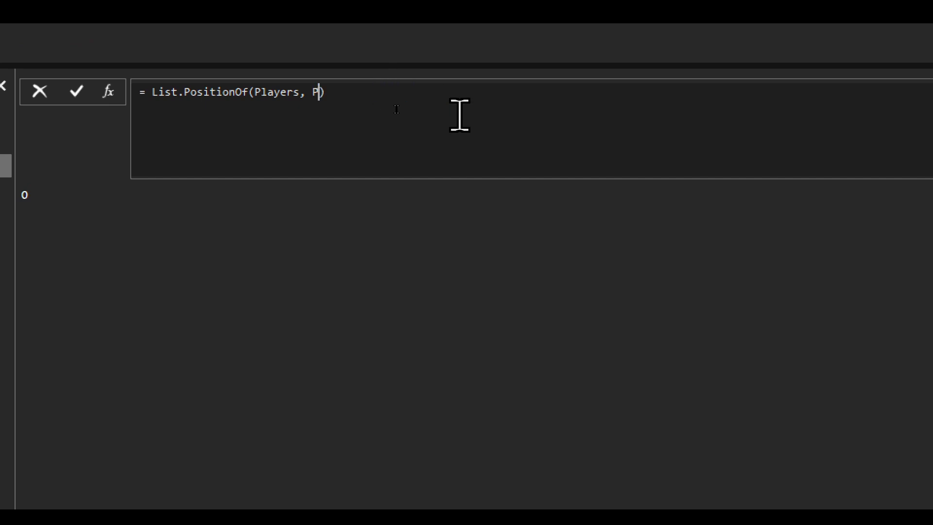
pyautogui.press('Tab')
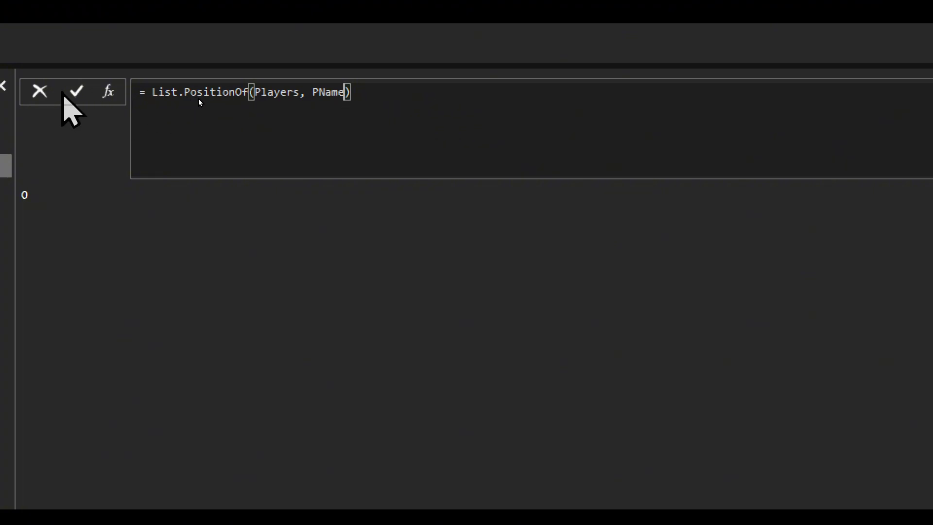
pyautogui.click(76, 92)
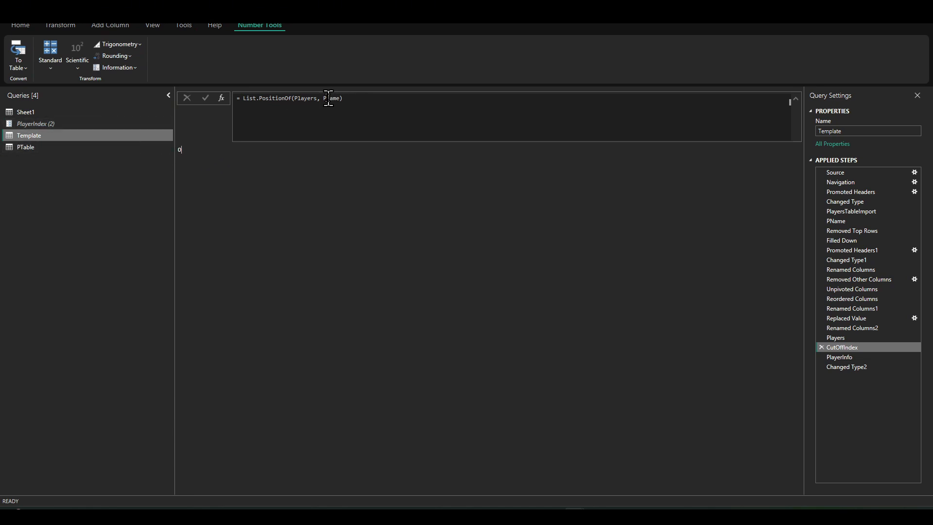
pyautogui.moveTo(322, 98); pyautogui.dragTo(340, 102)
# - Check the PlayersTableImport step and copy the whole lookup formula of the PName step
pyautogui.click(855, 213)
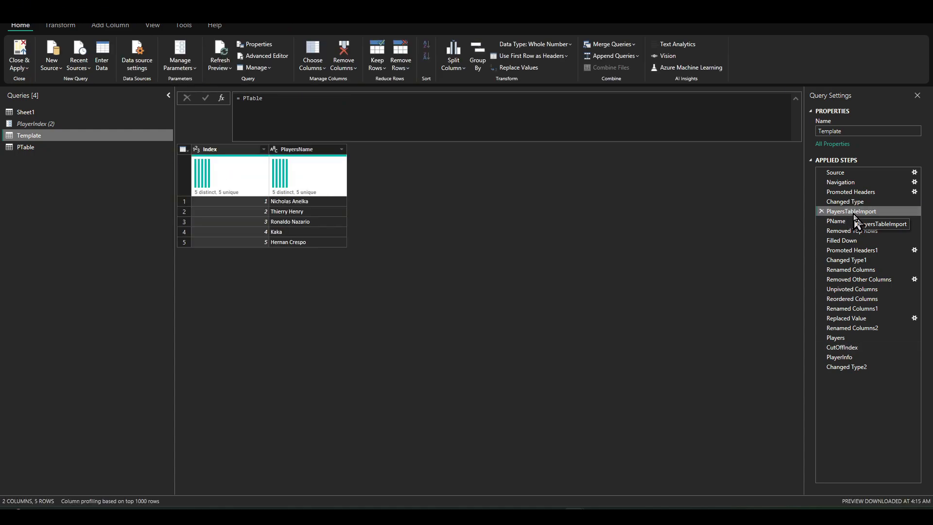
pyautogui.click(853, 222)
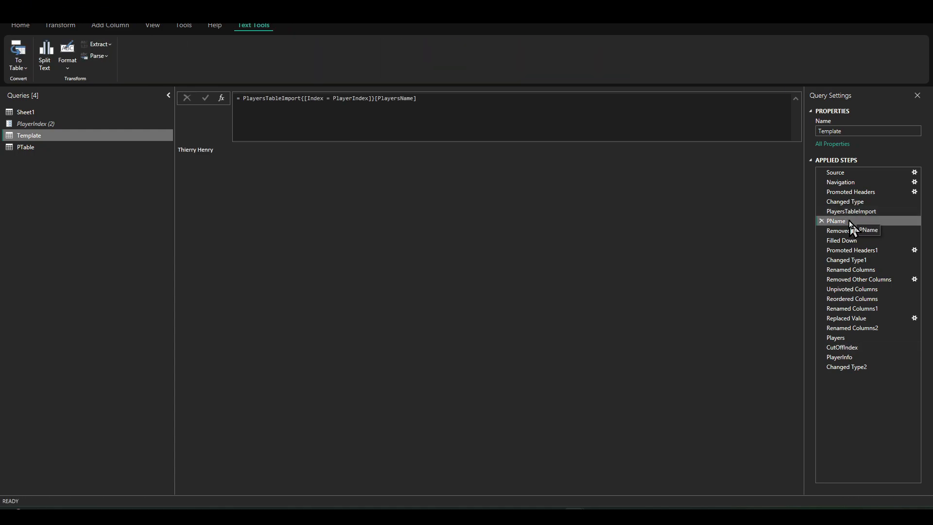
pyautogui.tripleClick(476, 106)
pyautogui.hotkey('ctrl', 'c')
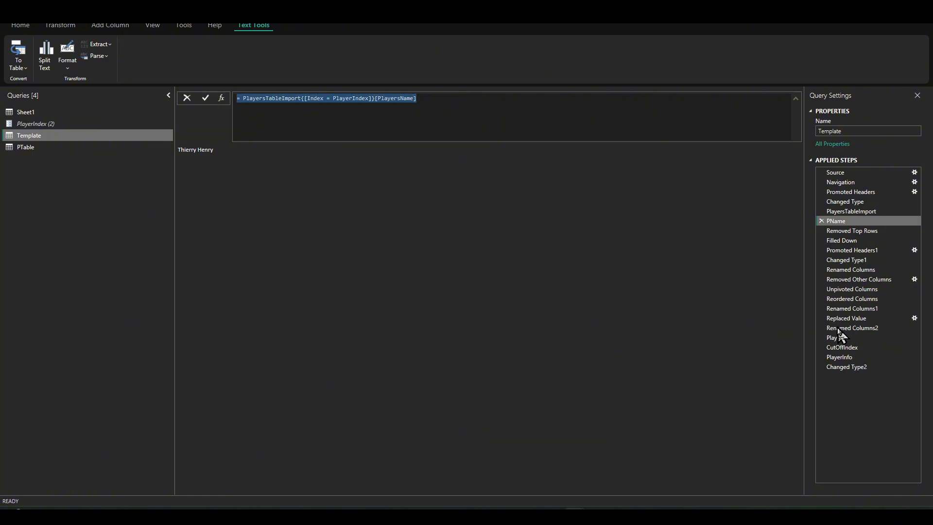
# - Insert a new step after Players and replace its formula with the copied = PlayersTableImport{[Index = PlayerIndex]}[PlayersName]
pyautogui.click(846, 347)
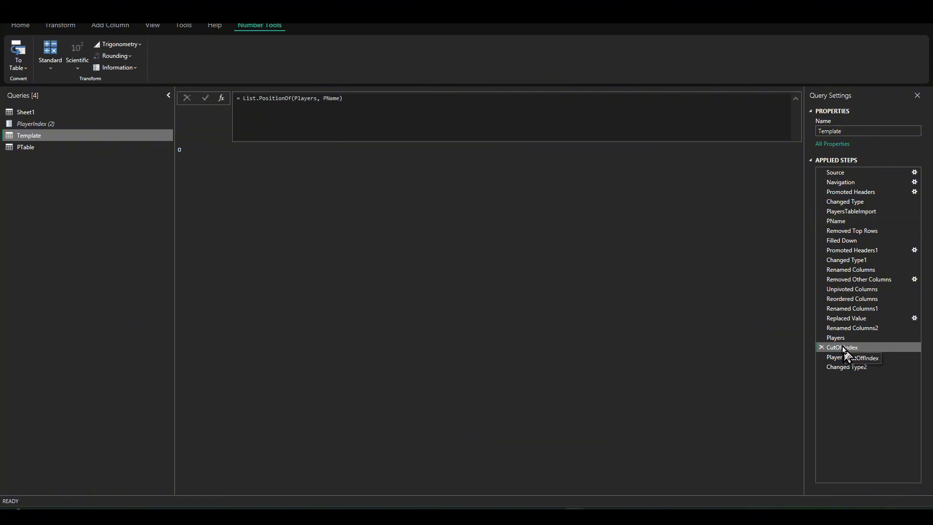
pyautogui.click(844, 340)
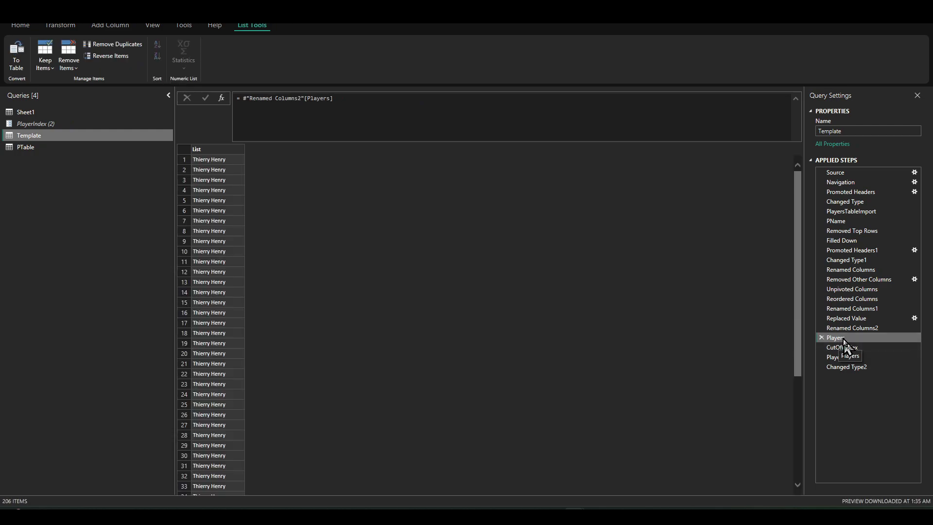
pyautogui.rightClick(845, 340)
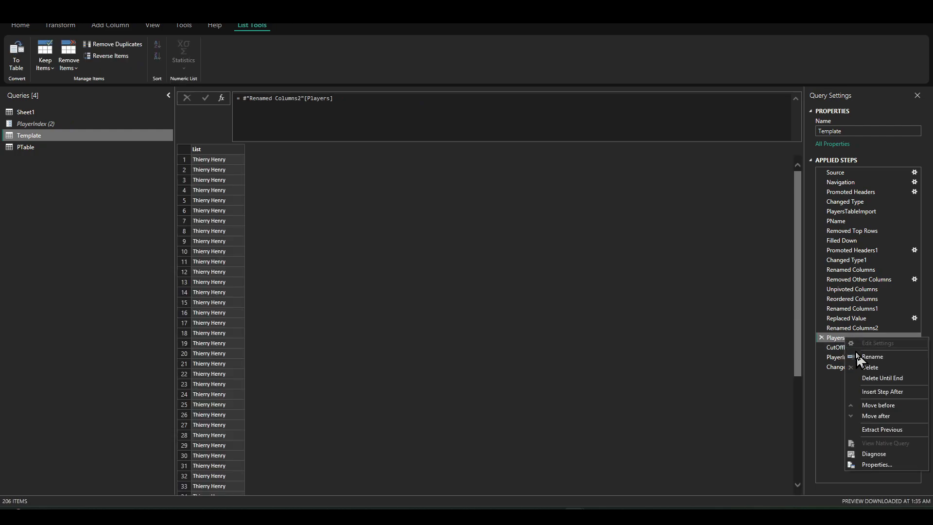
pyautogui.click(867, 387)
pyautogui.click(563, 282)
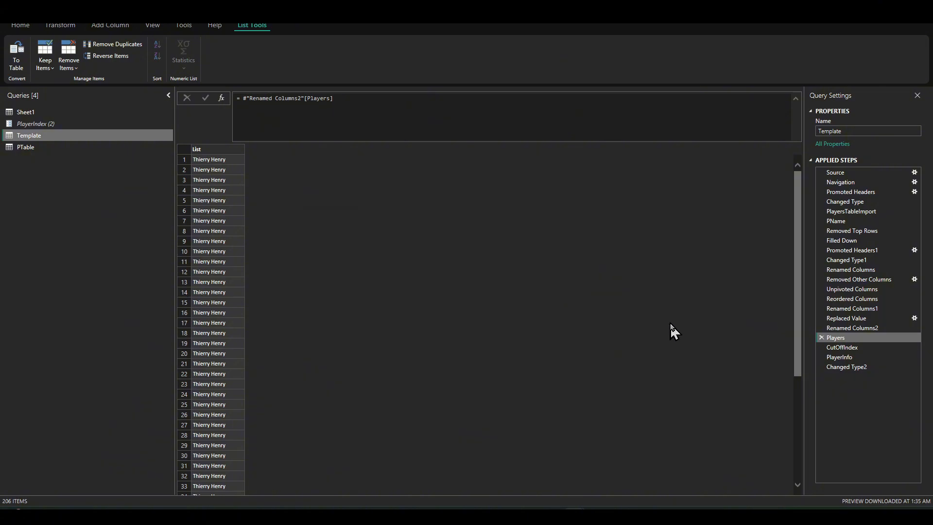
pyautogui.click(323, 98)
pyautogui.hotkey('ctrl', 'a')
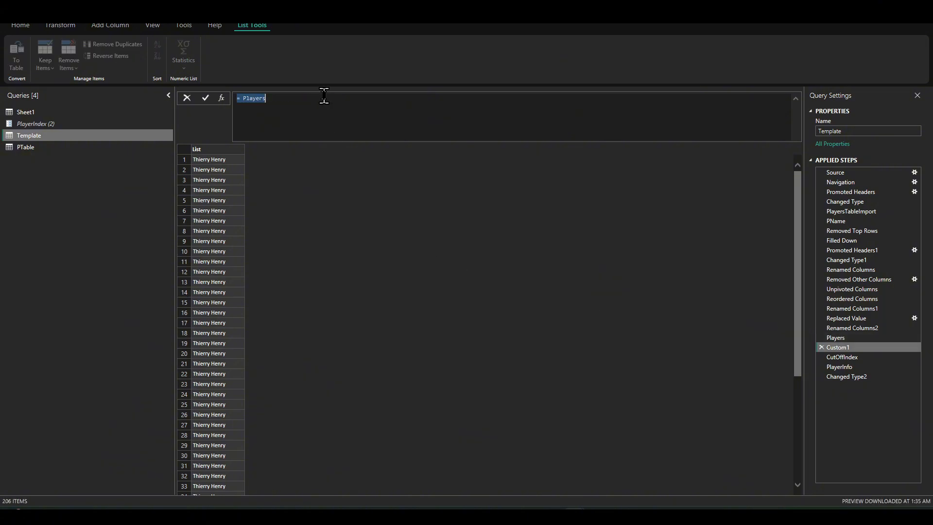
pyautogui.hotkey('ctrl', 'v')
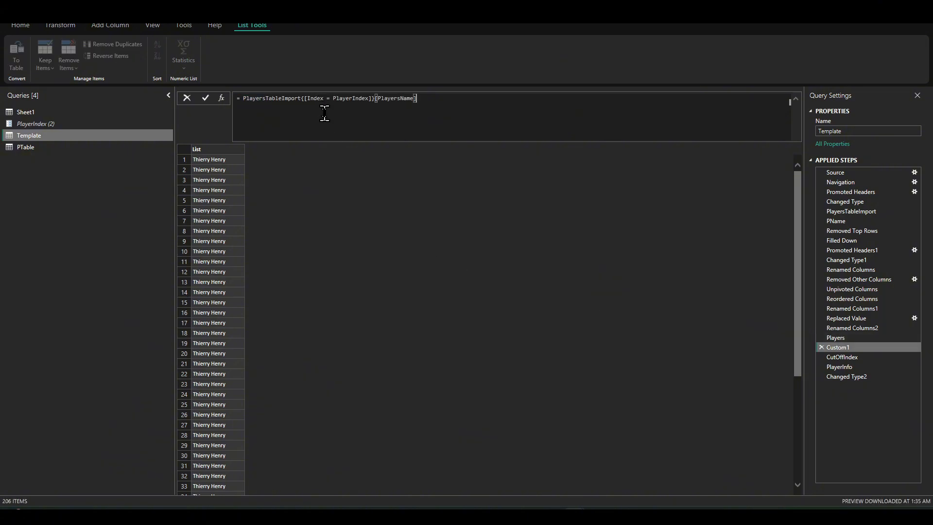
# - Change the index lookup in the new step's formula to PlayerIndex+1 and apply it
pyautogui.doubleClick(365, 98)
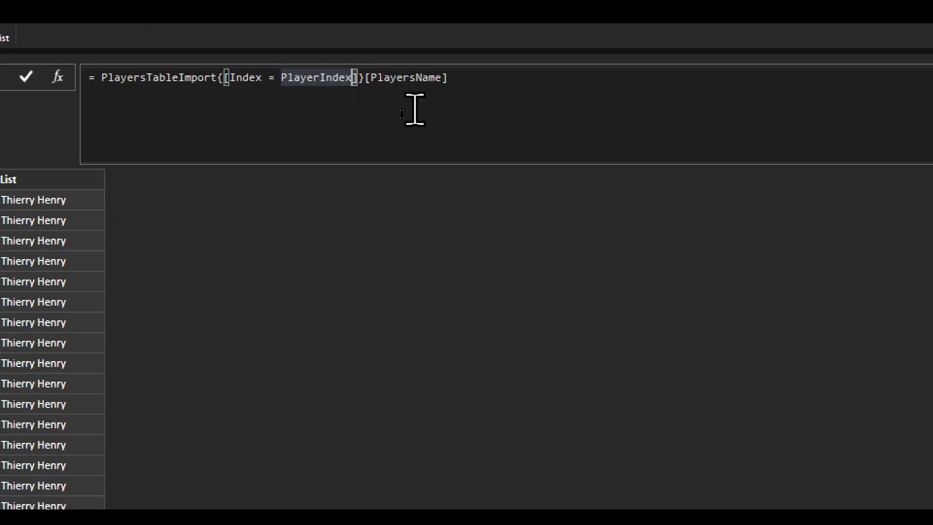
pyautogui.write('+1')
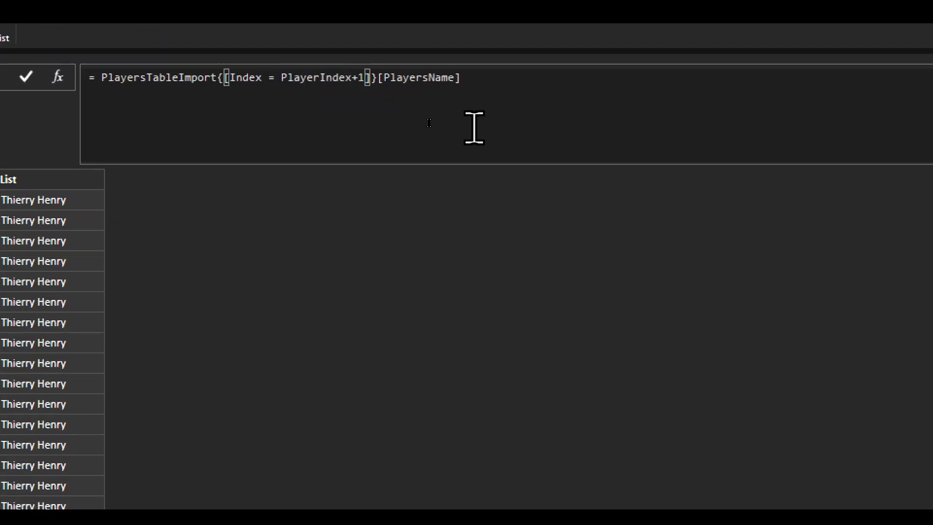
pyautogui.click(25, 76)
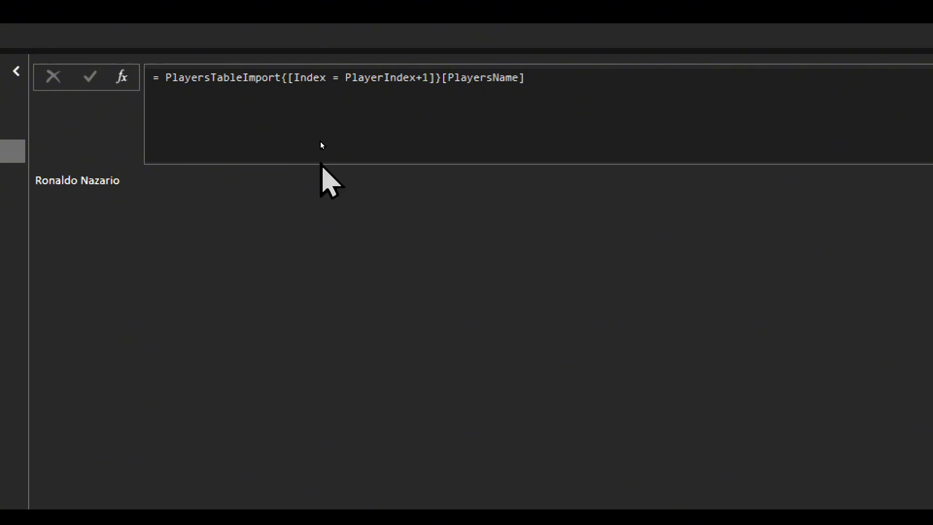
pyautogui.moveTo(146, 179); pyautogui.dragTo(78, 178)
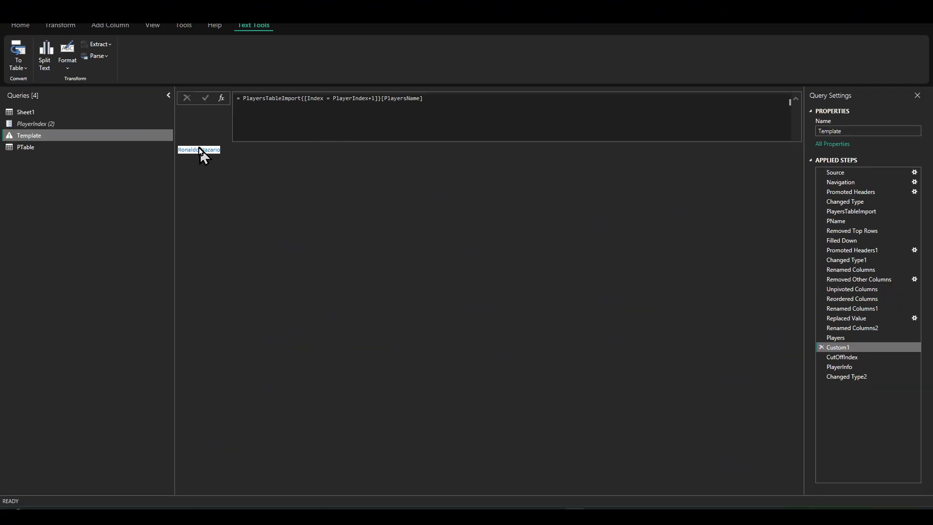
# - Rename the Custom1 step as ImmediatePName
pyautogui.click(252, 159)
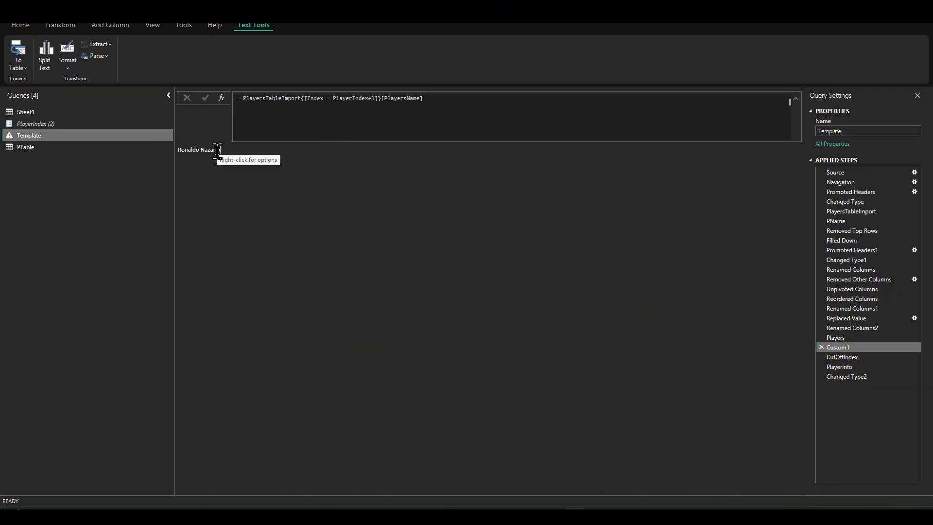
pyautogui.rightClick(844, 347)
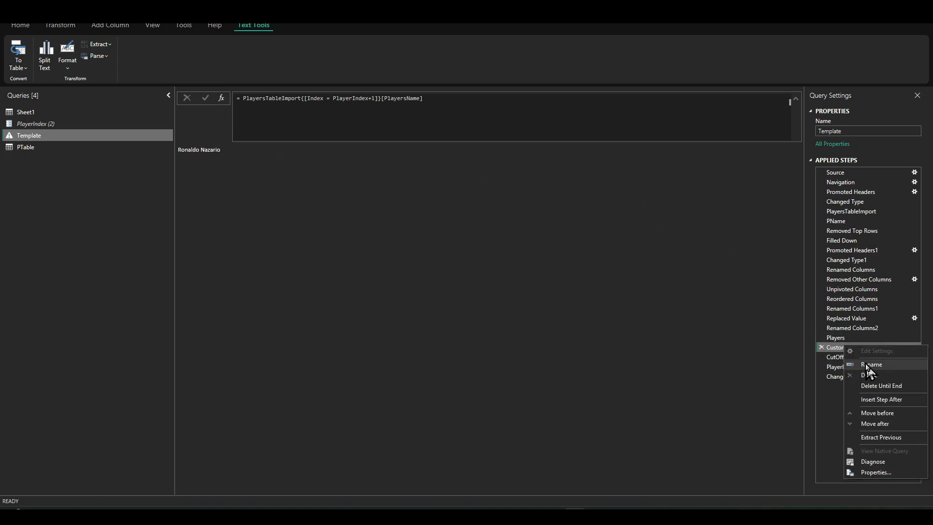
pyautogui.click(869, 365)
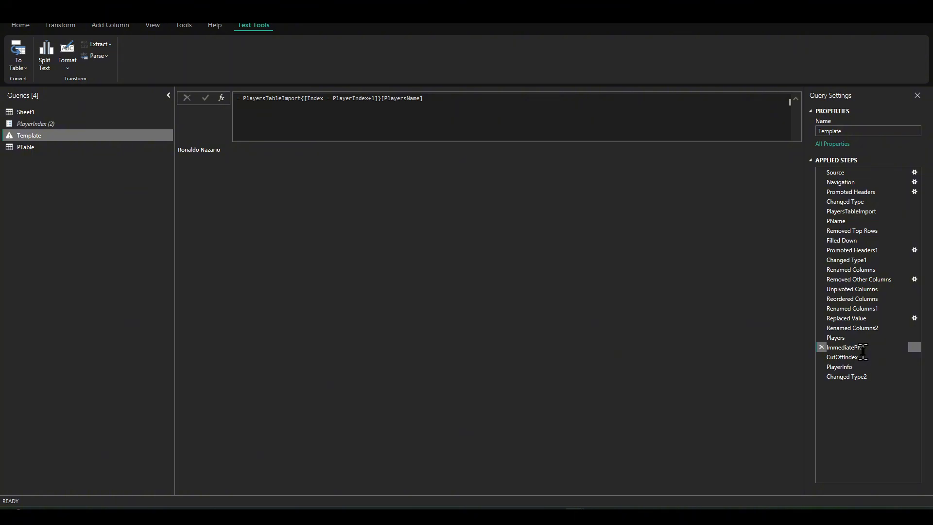
pyautogui.write('ImmediatePName')
pyautogui.press('Return')
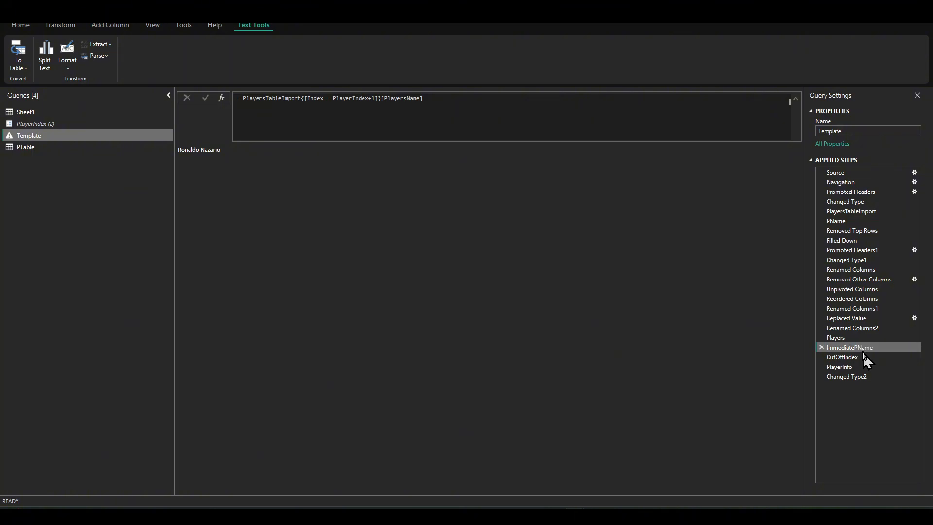
# - In the CutOffIndex step's List.PositionOf formula, replace the PName argument with ImmediatePName
pyautogui.click(842, 358)
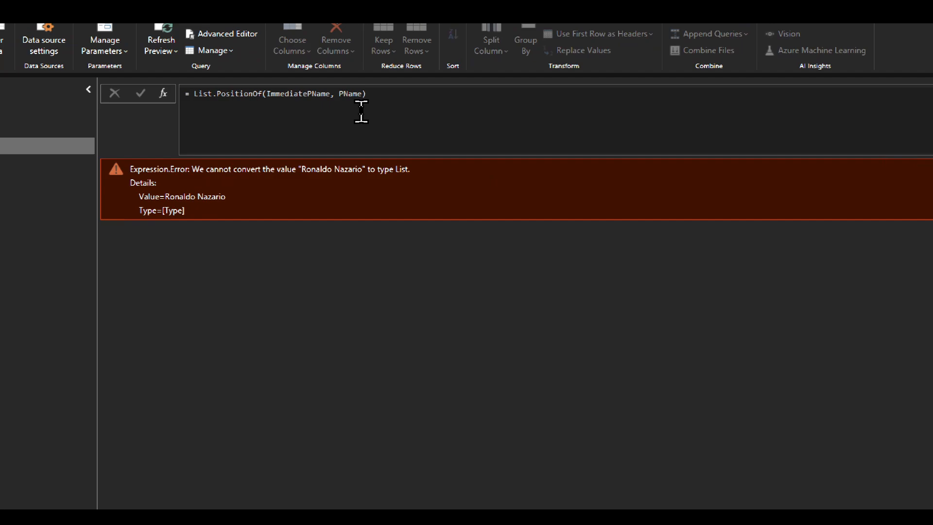
pyautogui.doubleClick(346, 94)
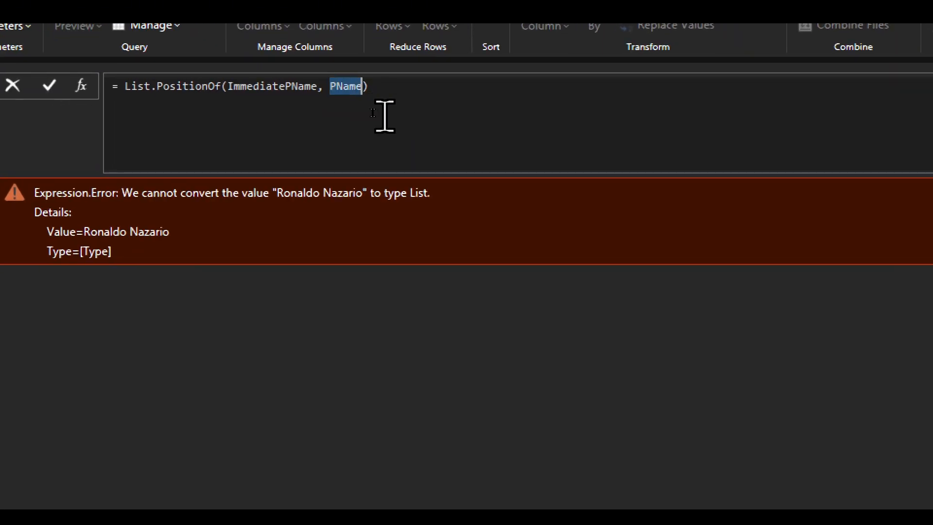
pyautogui.write('Imm')
pyautogui.press('Tab')
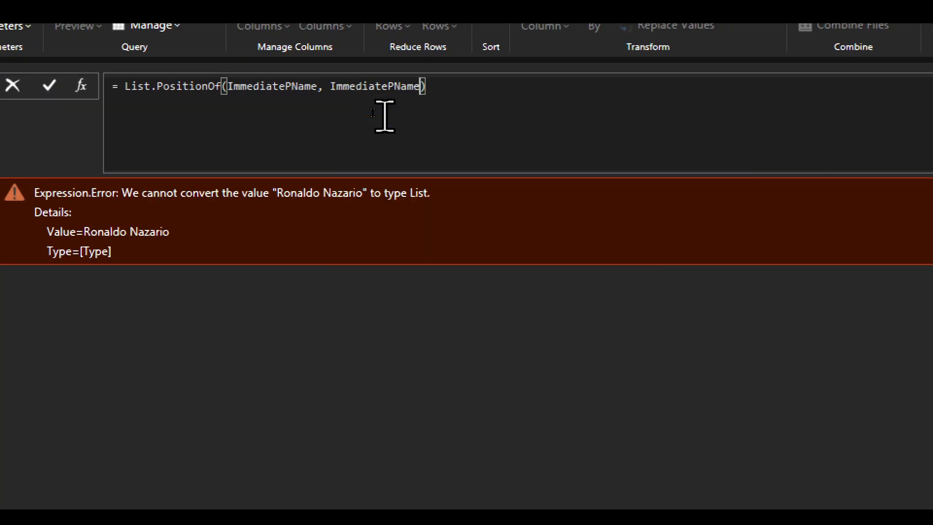
pyautogui.click(105, 86)
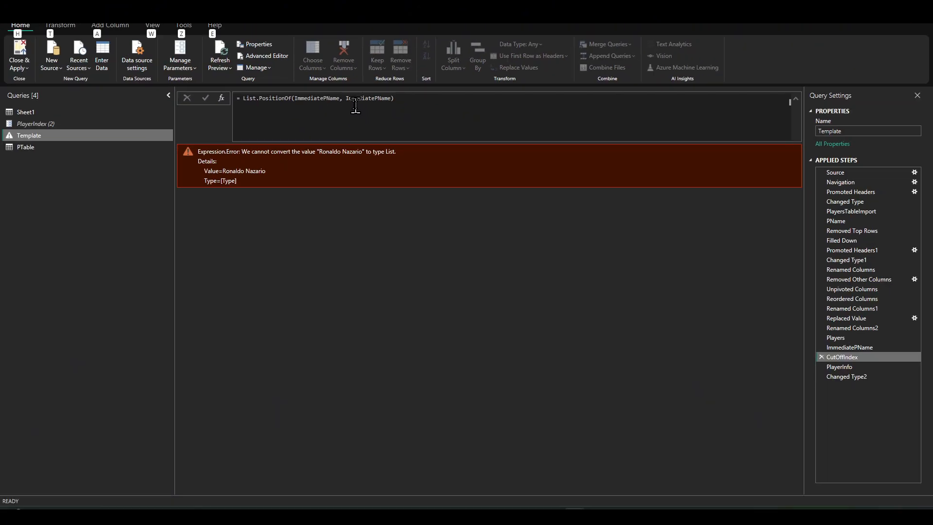
# - Set the list argument of CutOffIndex's List.PositionOf formula to Players and apply it
pyautogui.moveTo(340, 99); pyautogui.dragTo(297, 98)
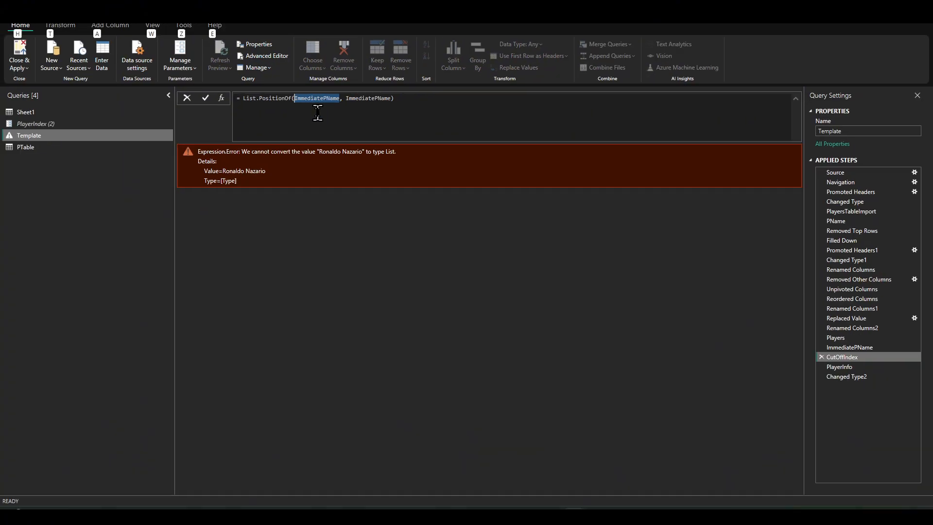
pyautogui.write('Players')
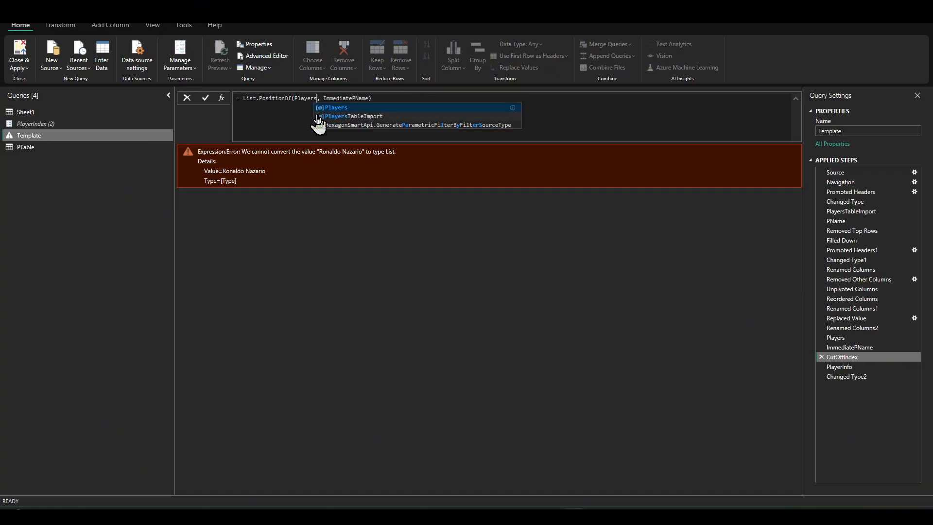
pyautogui.click(206, 99)
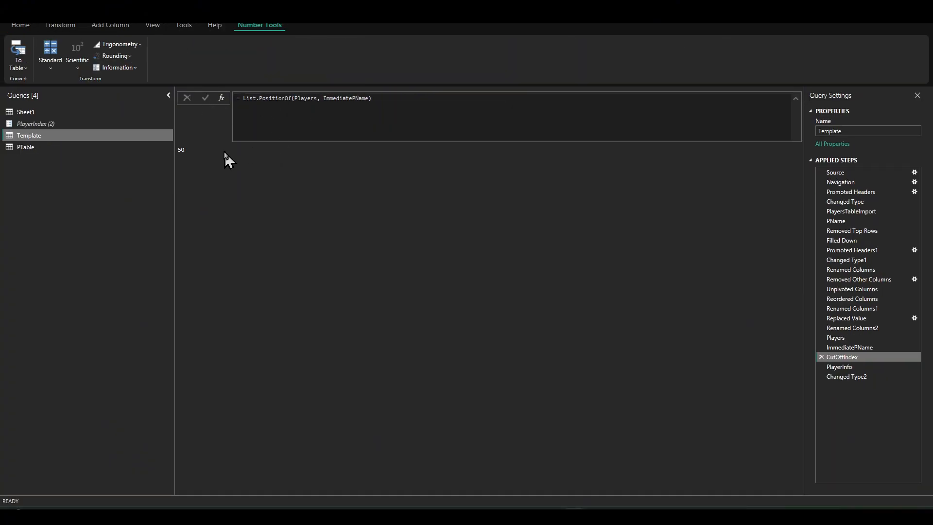
pyautogui.doubleClick(190, 152)
# - Review the PlayerInfo and Changed Type2 steps, checking which player's rows and columns they return
pyautogui.click(856, 368)
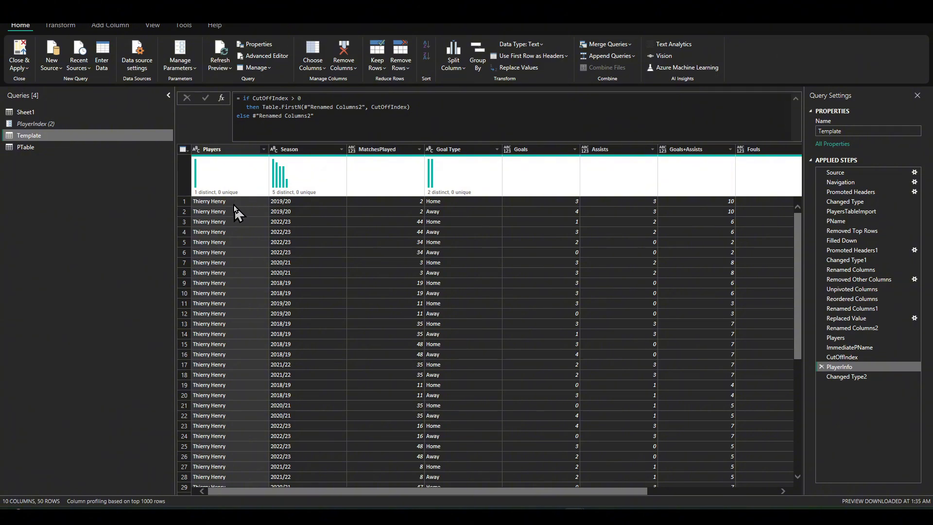
pyautogui.scroll(-5, 237, 212)
pyautogui.scroll(5, 240, 229)
pyautogui.click(848, 377)
pyautogui.scroll(-2, 222, 243)
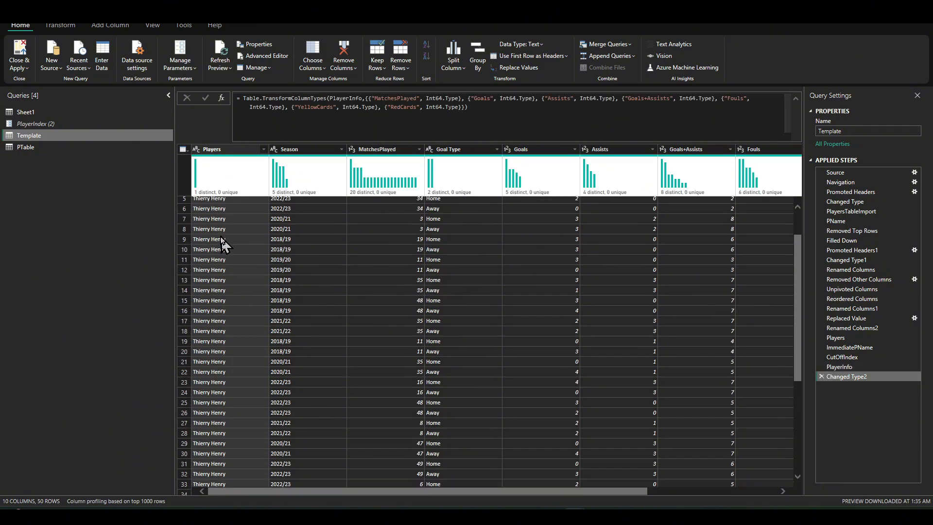
pyautogui.scroll(2, 222, 243)
pyautogui.hscroll(3, 294, 255)
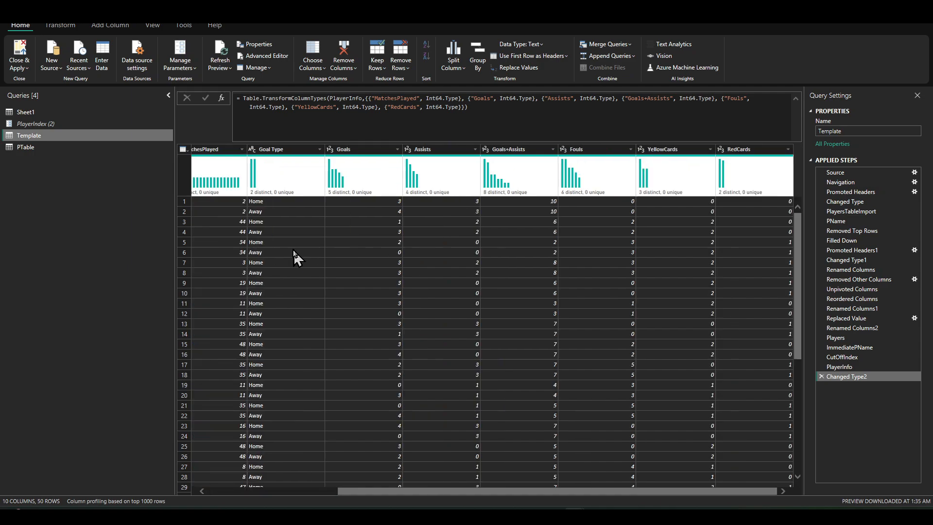
pyautogui.hscroll(-3, 295, 256)
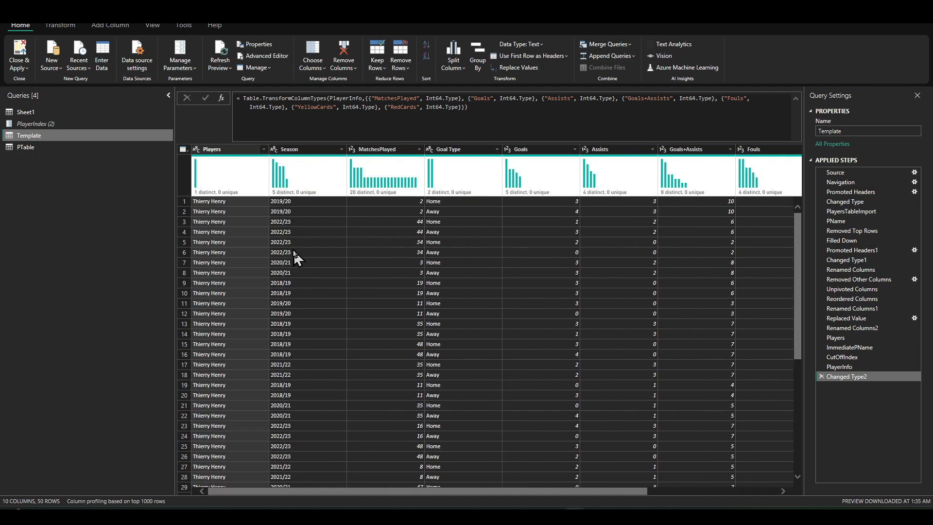
# - Test the PlayerIndex parameter with 3 and with 4, checking the Template query's rows for each value
pyautogui.click(62, 125)
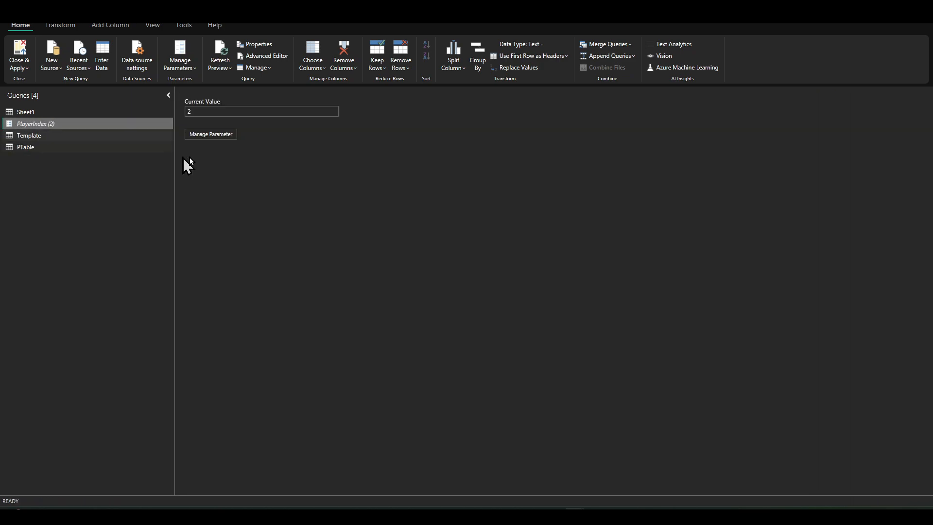
pyautogui.click(247, 111)
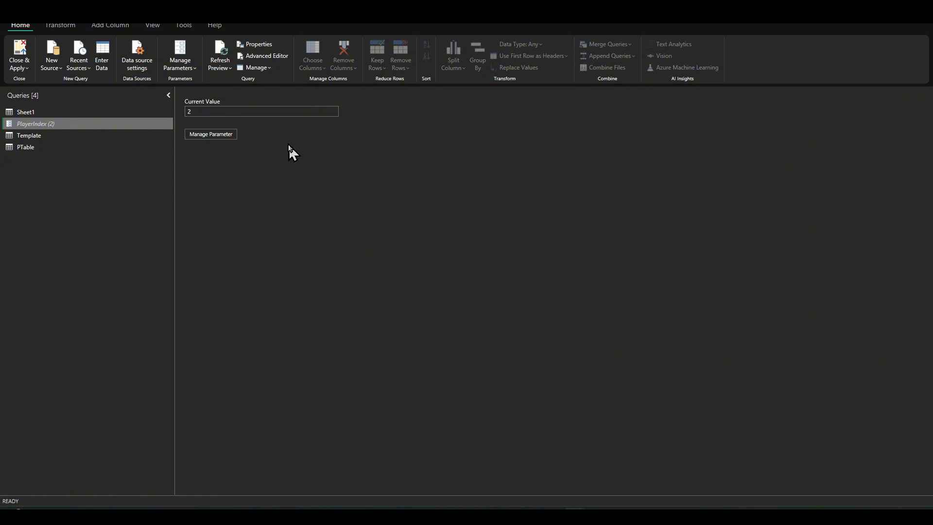
pyautogui.click(92, 136)
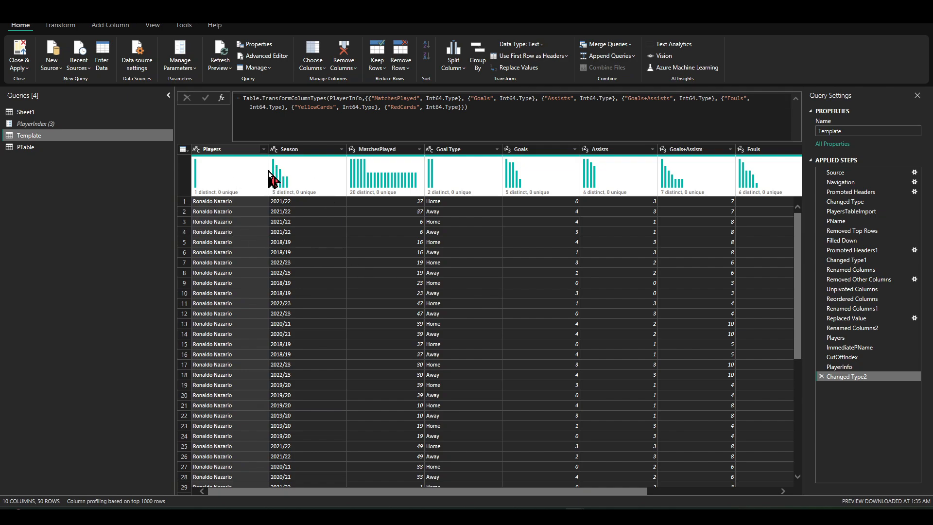
pyautogui.click(72, 124)
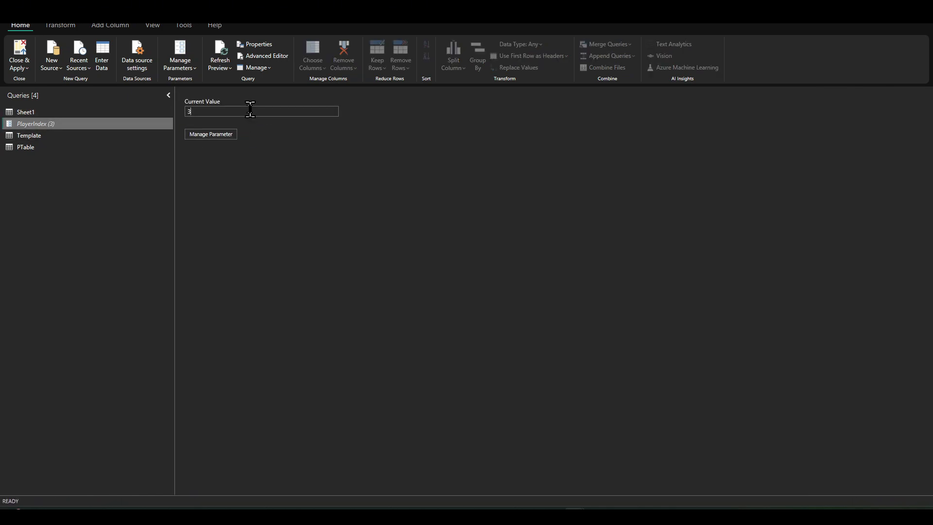
pyautogui.click(97, 135)
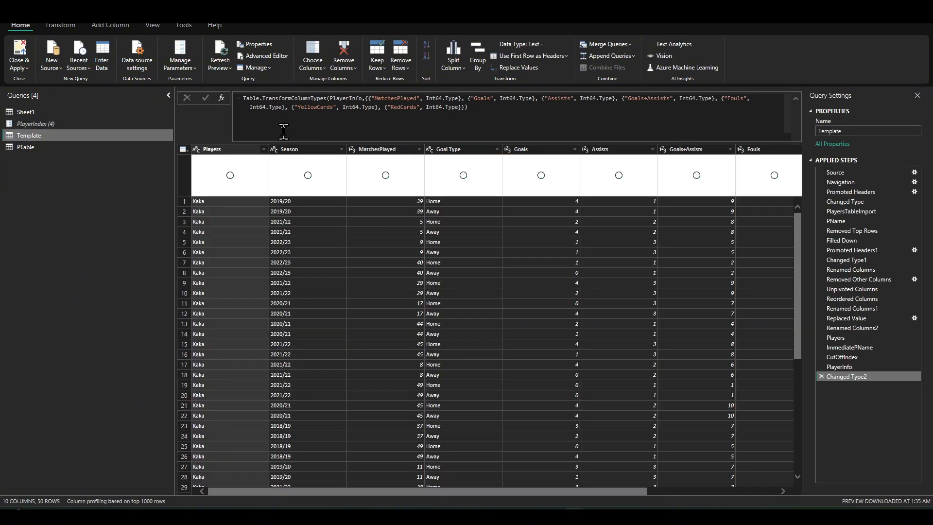
# - Set the PlayerIndex parameter to 5 and check the Template query's output
pyautogui.click(95, 125)
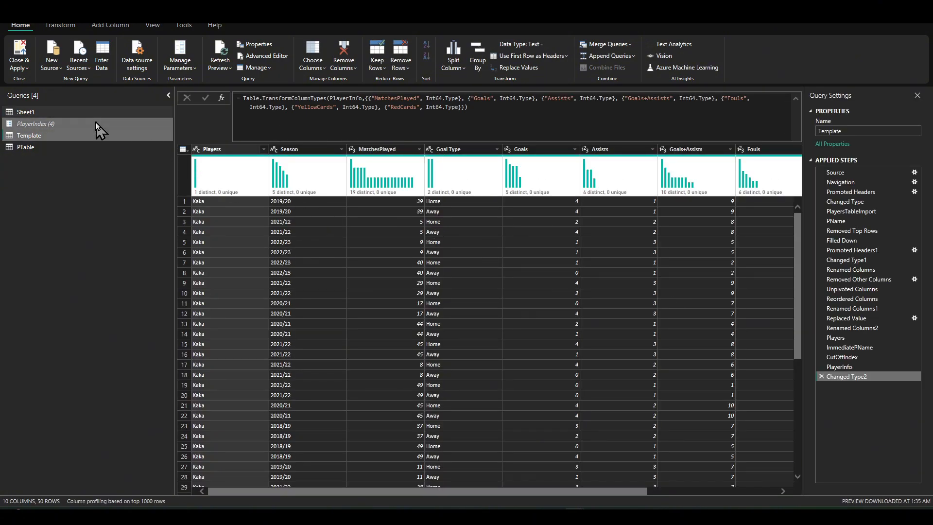
pyautogui.write('5')
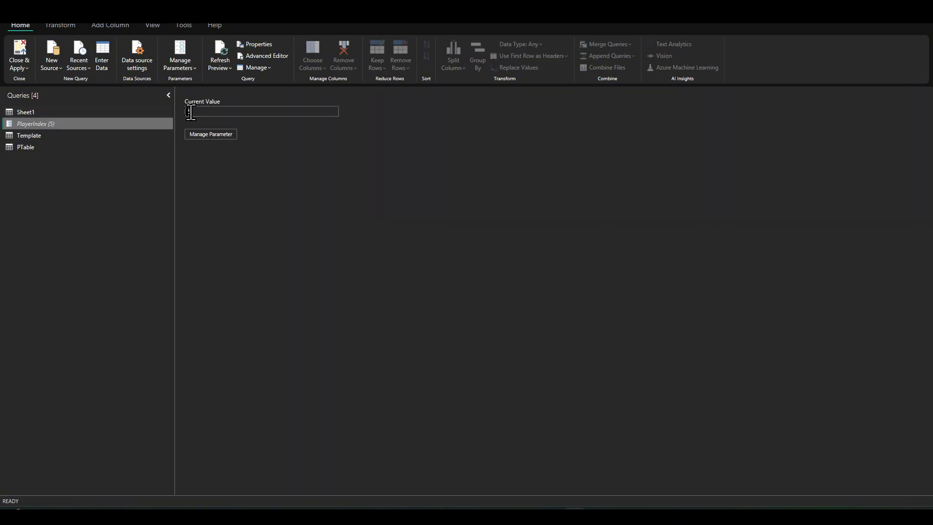
pyautogui.click(114, 136)
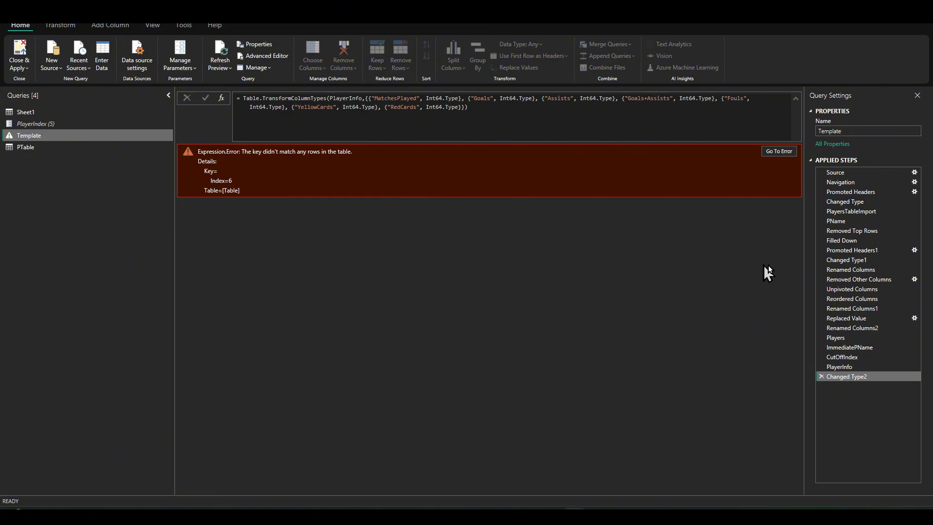
# - Examine the ImmediatePName step's lookup formula, especially the PlayerIndex+1 key, to find the cause of the error
pyautogui.click(851, 346)
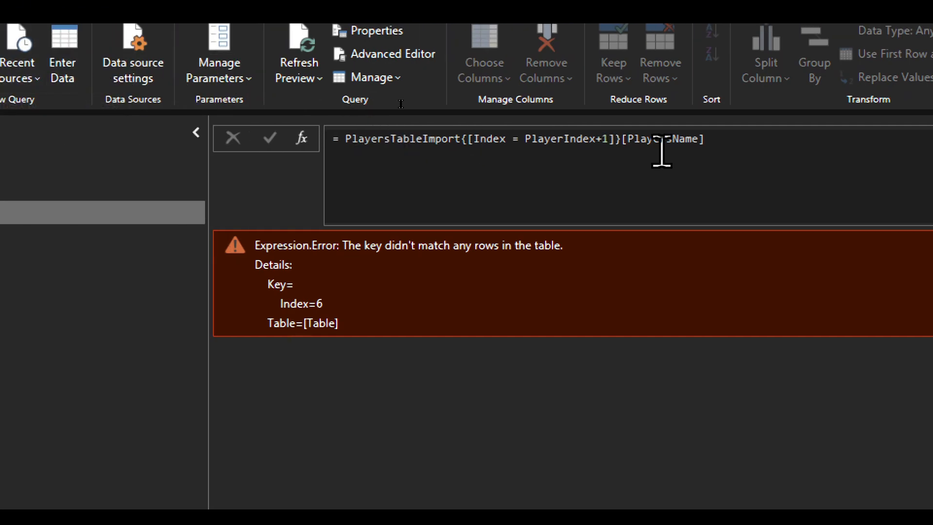
pyautogui.click(714, 150)
pyautogui.click(714, 151)
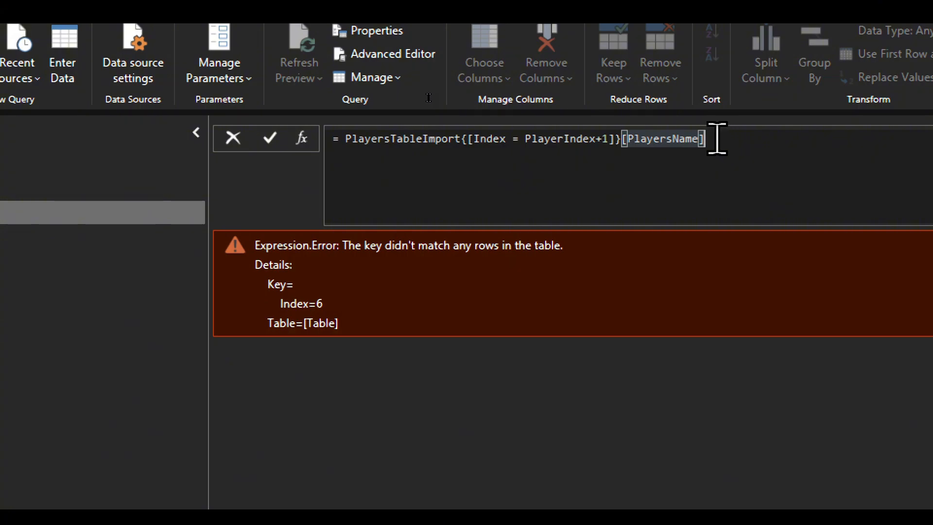
pyautogui.moveTo(712, 140); pyautogui.dragTo(623, 139)
pyautogui.click(622, 140)
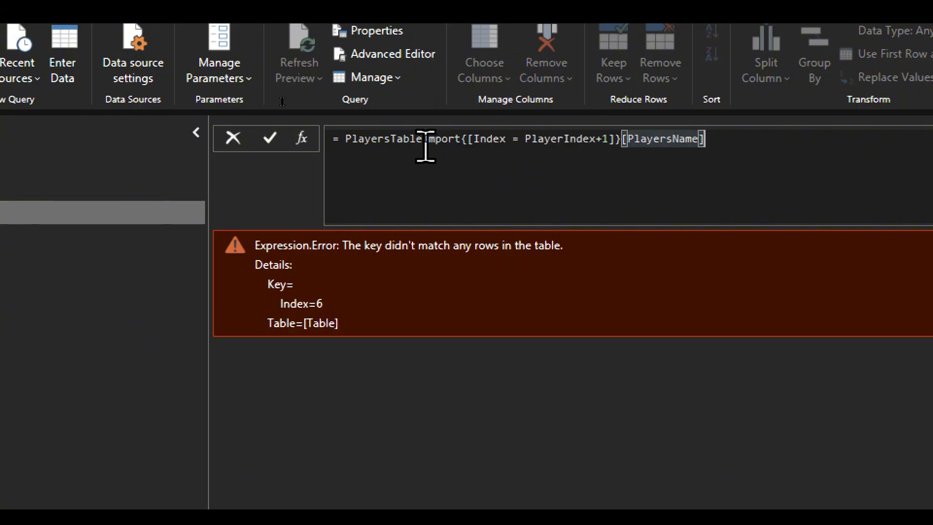
pyautogui.moveTo(473, 139); pyautogui.dragTo(598, 150)
pyautogui.click(602, 146)
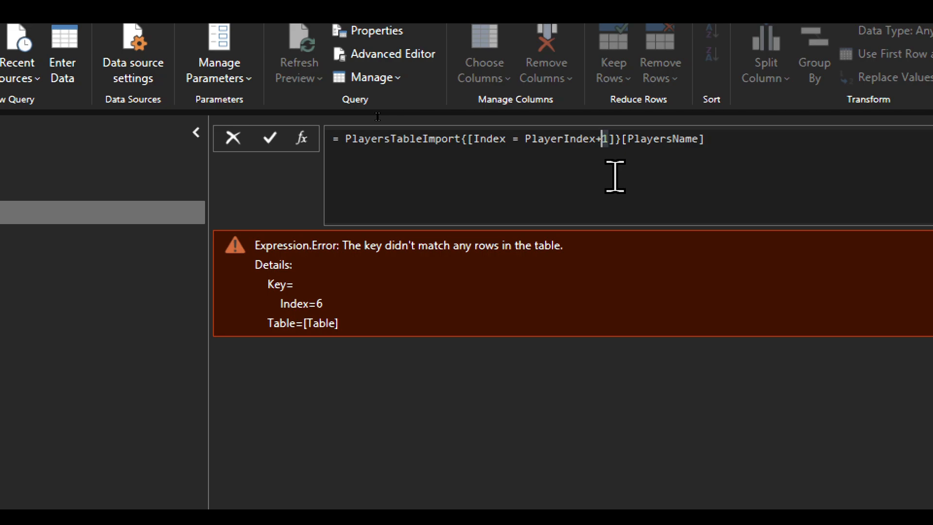
pyautogui.press('super+minus')
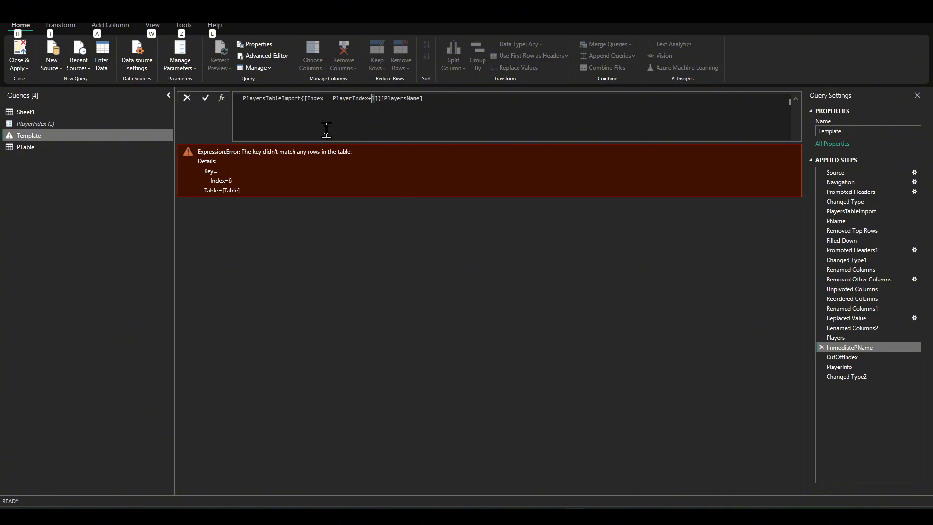
pyautogui.moveTo(381, 98); pyautogui.dragTo(423, 98)
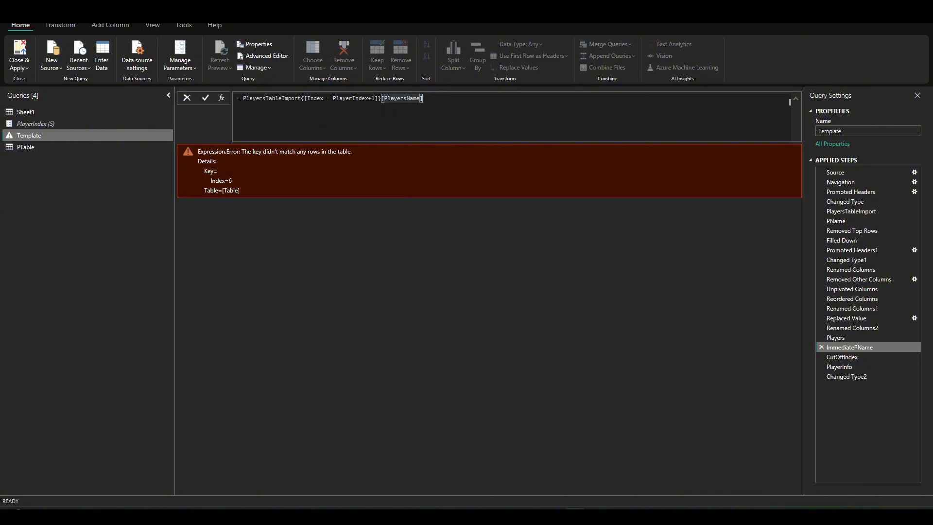
pyautogui.press('Escape')
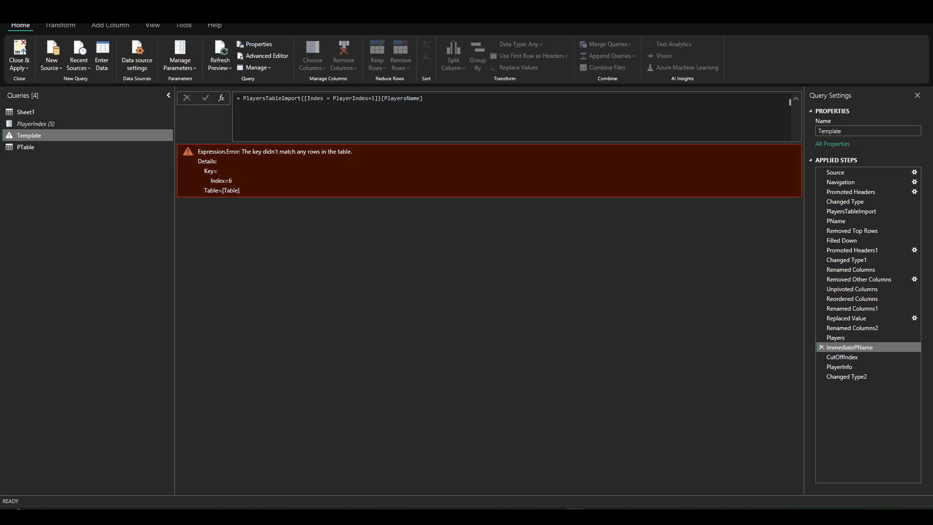
# - Put try before ImmediatePName's lookup expression and start an otherwise clause on a new line
pyautogui.click(434, 100)
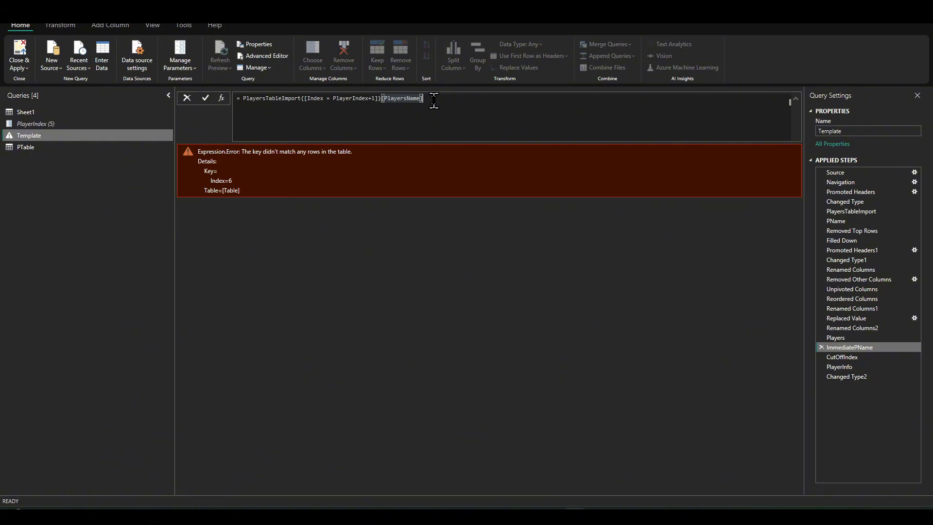
pyautogui.keyDown('shift'); pyautogui.click(243, 99); pyautogui.keyUp('shift')
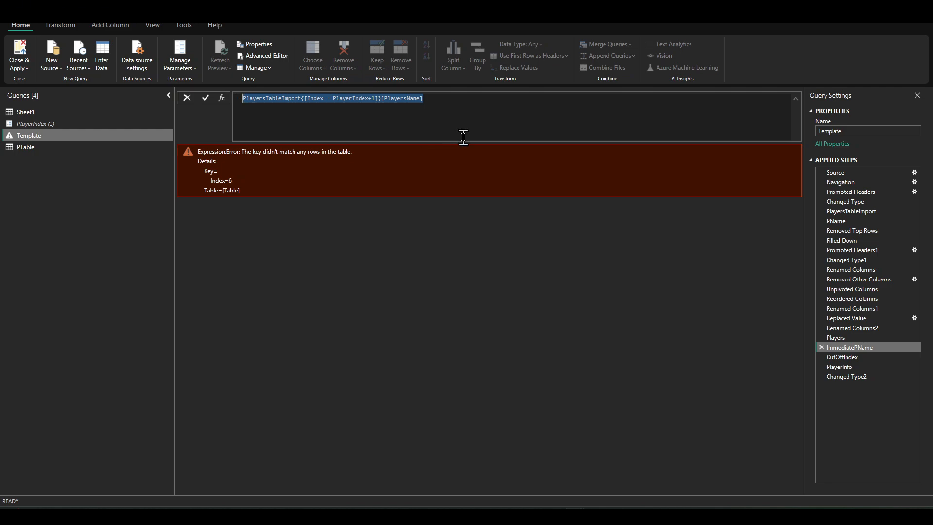
pyautogui.press('Left')
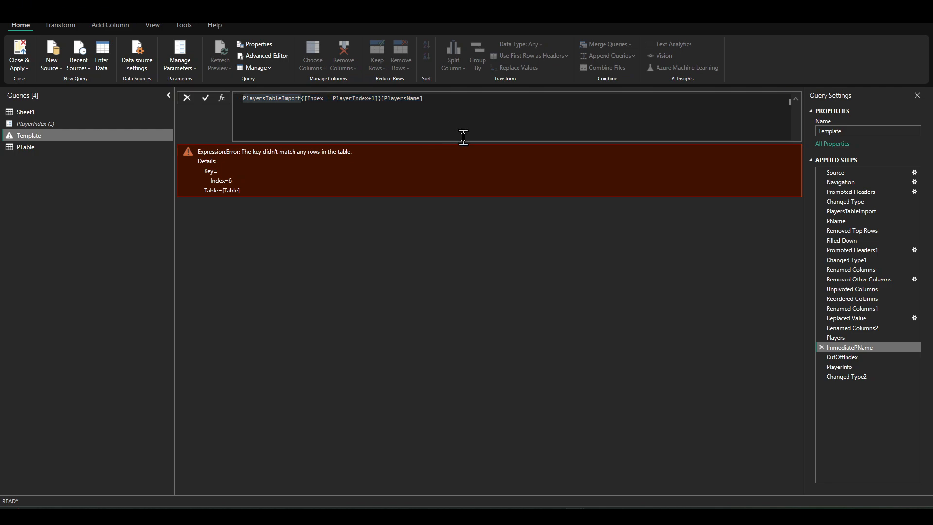
pyautogui.write('try ')
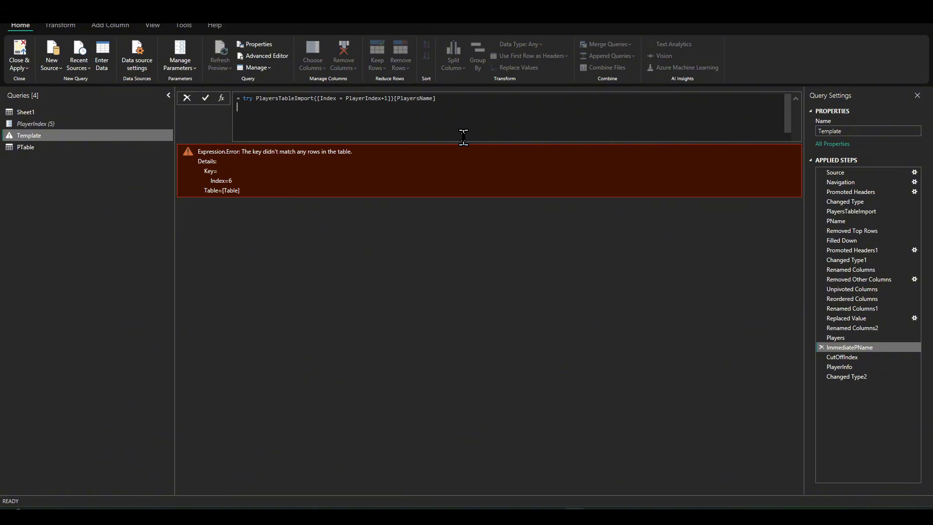
pyautogui.write('otherwise')
# - Complete ImmediatePName's otherwise clause with PlayersTableImport{[Index = PlayerIndex]}[PlayersName] and commit the formula
pyautogui.moveTo(437, 98); pyautogui.dragTo(258, 97)
pyautogui.hotkey('ctrl', 'c')
pyautogui.click(292, 107)
pyautogui.hotkey('ctrl', 'v')
pyautogui.click(403, 108)
pyautogui.write('\\')
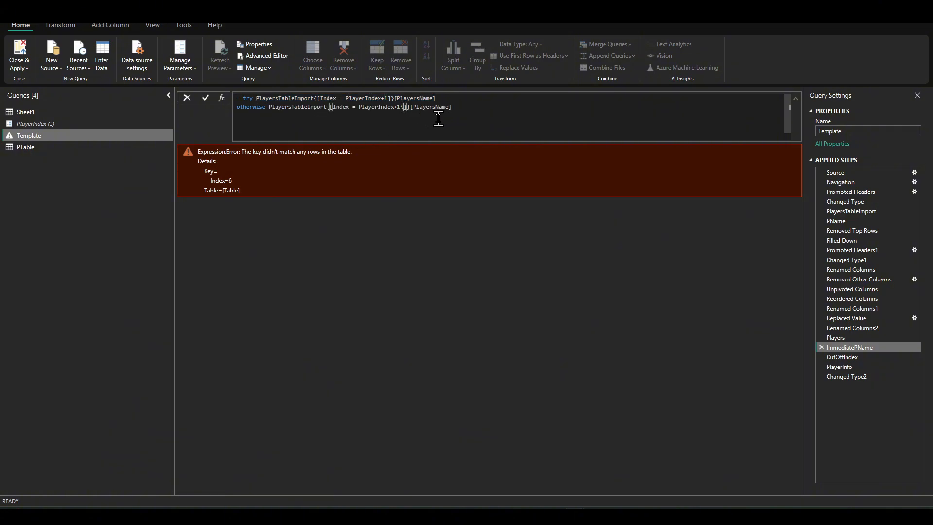
pyautogui.press('BackSpace')
pyautogui.press('BackSpace')
pyautogui.press('BackSpace')
pyautogui.click(205, 98)
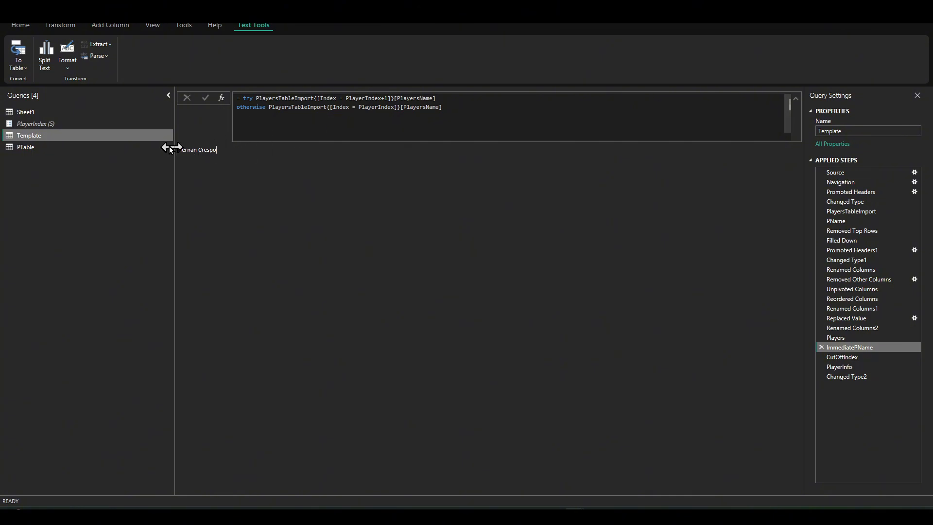
# - Review the Template query's output and its ImmediatePName, CutOffIndex, PlayerInfo and Changed Type2 steps with PlayerIndex at 5
pyautogui.click(77, 126)
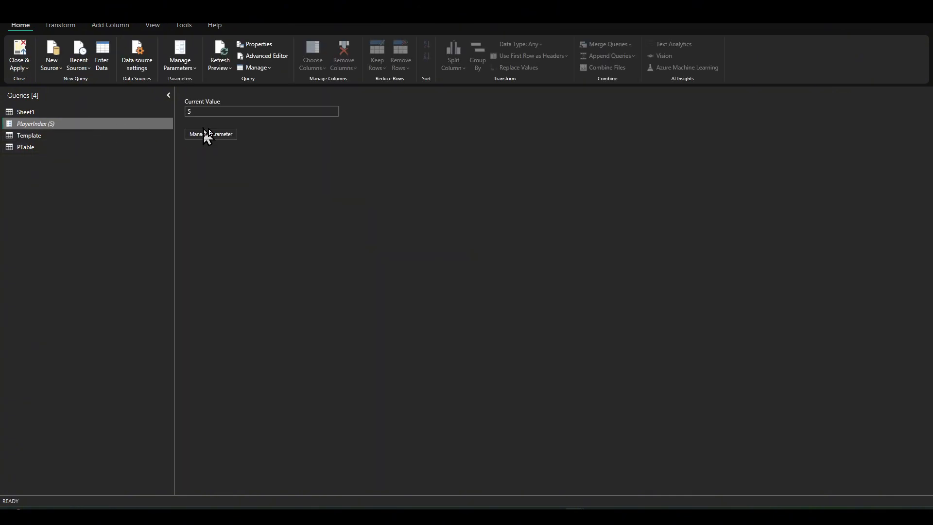
pyautogui.click(126, 137)
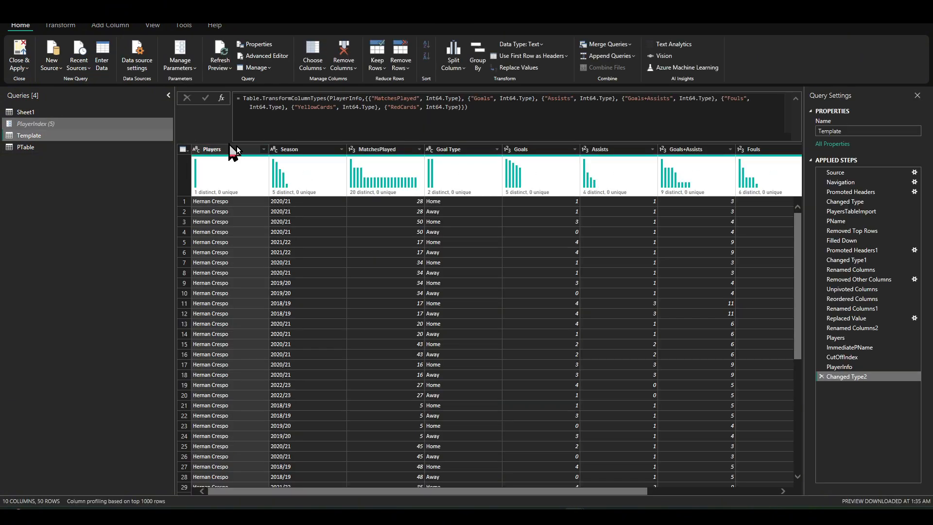
pyautogui.click(851, 356)
pyautogui.click(850, 347)
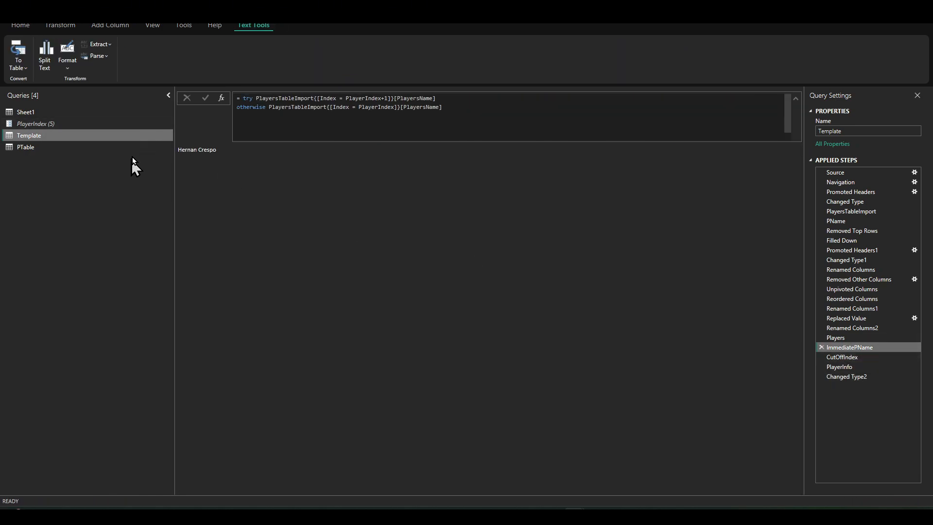
pyautogui.click(842, 357)
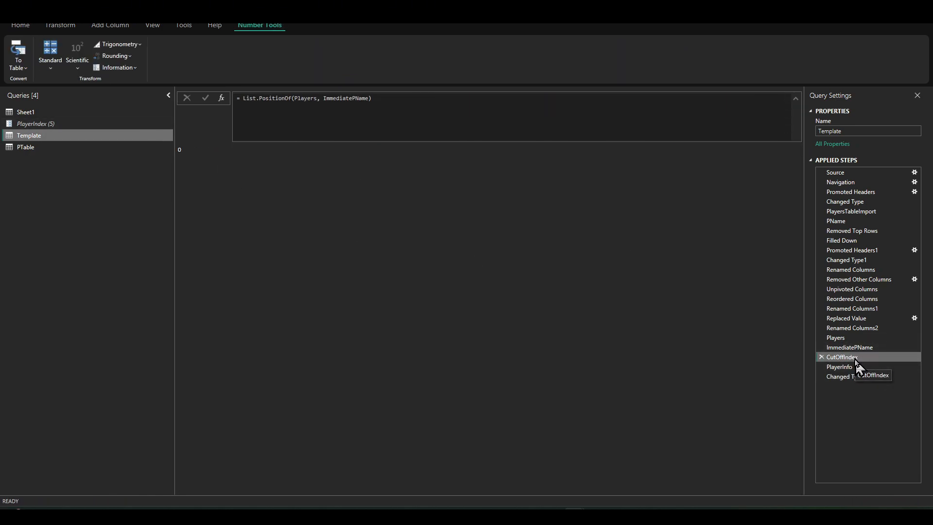
pyautogui.click(862, 368)
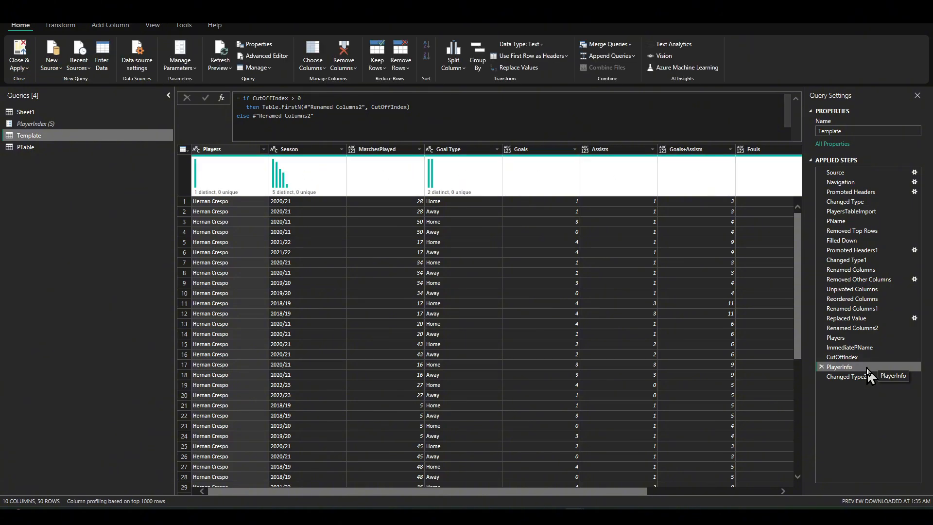
pyautogui.click(857, 357)
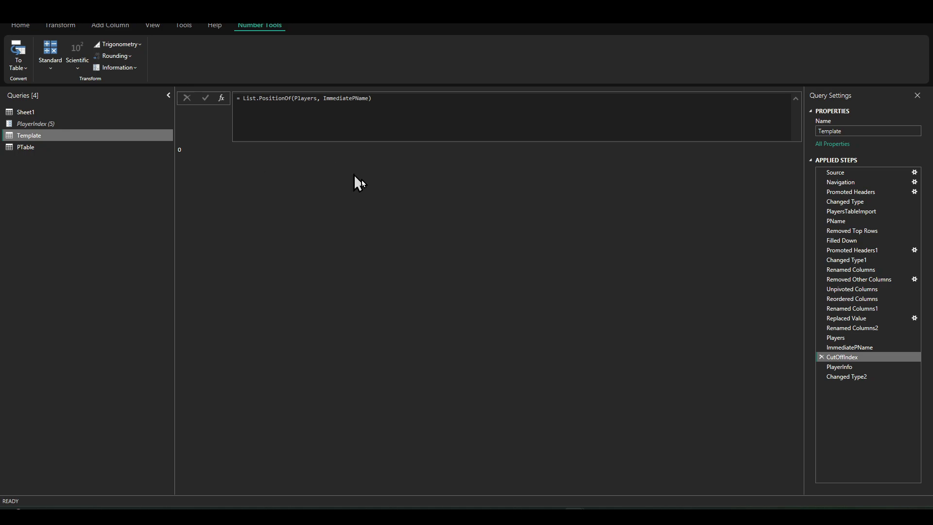
pyautogui.click(839, 368)
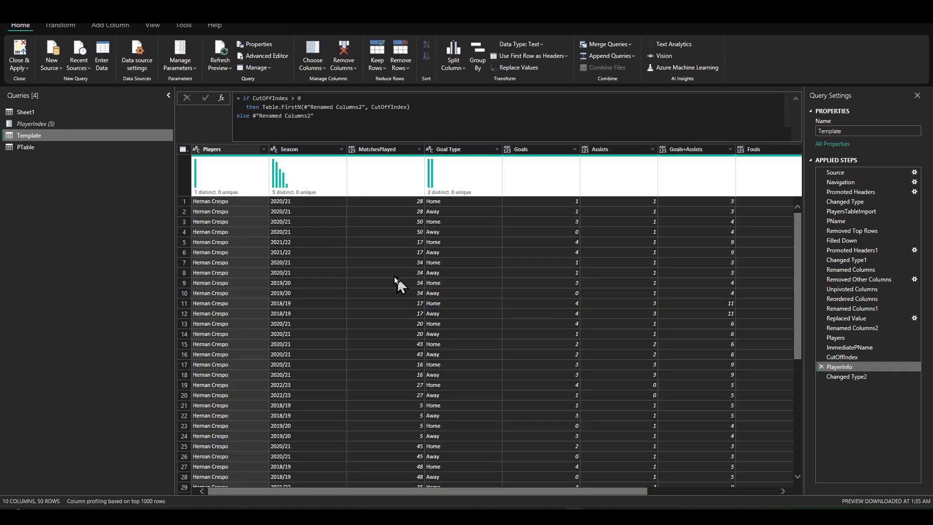
pyautogui.scroll(-7, 486, 313)
pyautogui.click(838, 379)
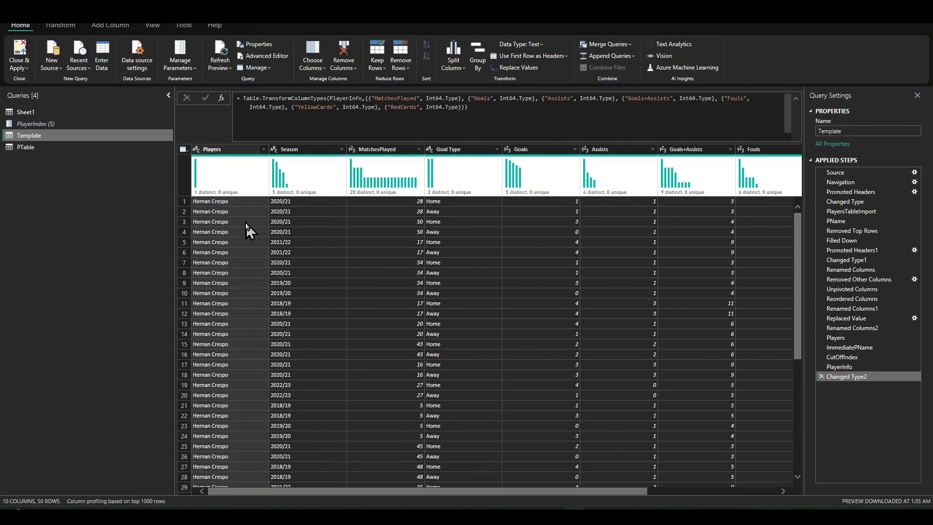
pyautogui.scroll(7, 342, 374)
# - Set the PlayerIndex parameter to 3 and check the Template query's rows
pyautogui.click(41, 125)
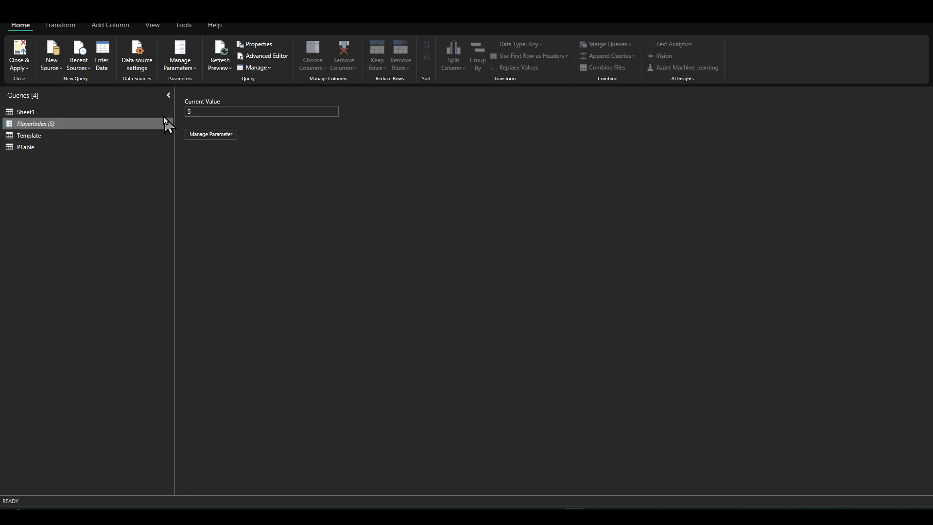
pyautogui.click(115, 136)
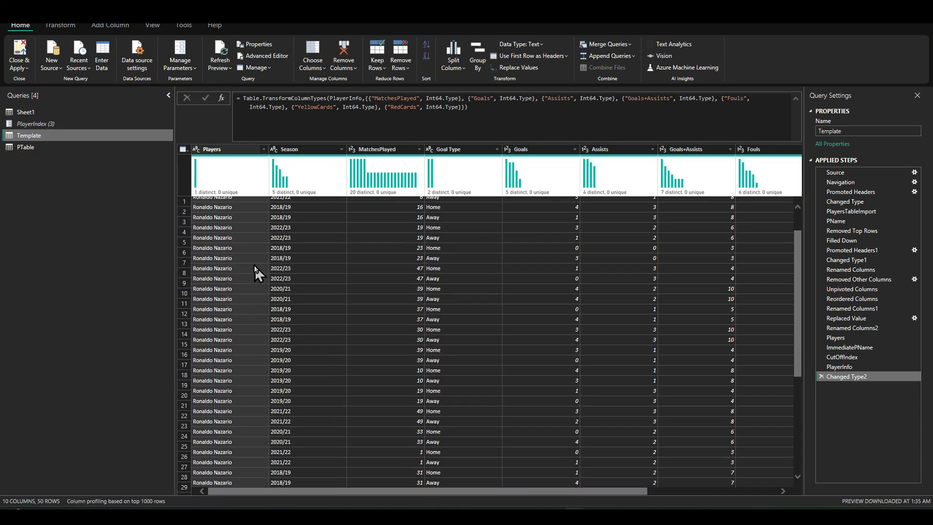
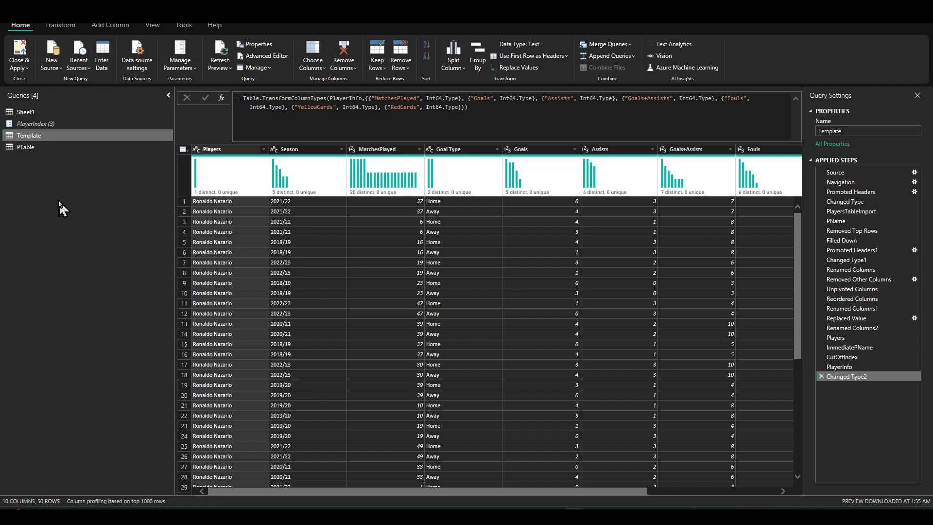
# - Create a function named CombinePlayerInfo from the Template query
pyautogui.rightClick(29, 137)
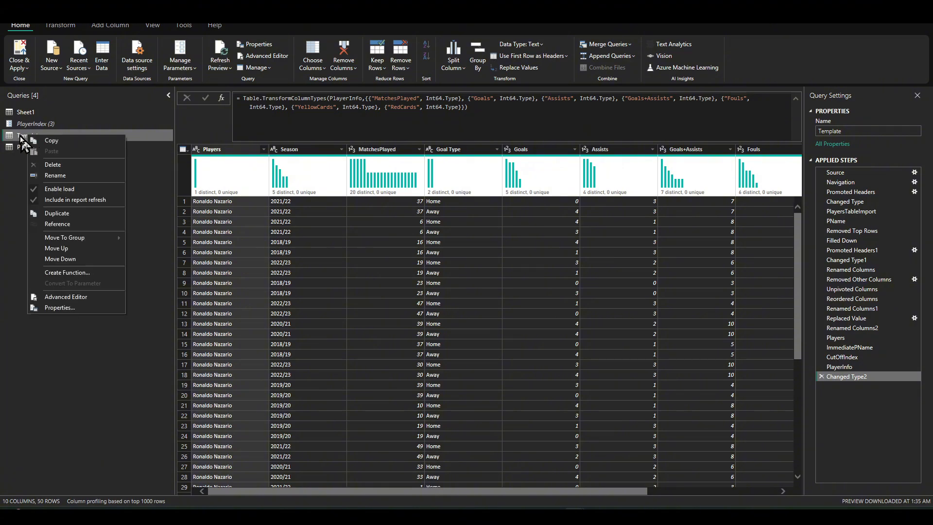
pyautogui.click(71, 273)
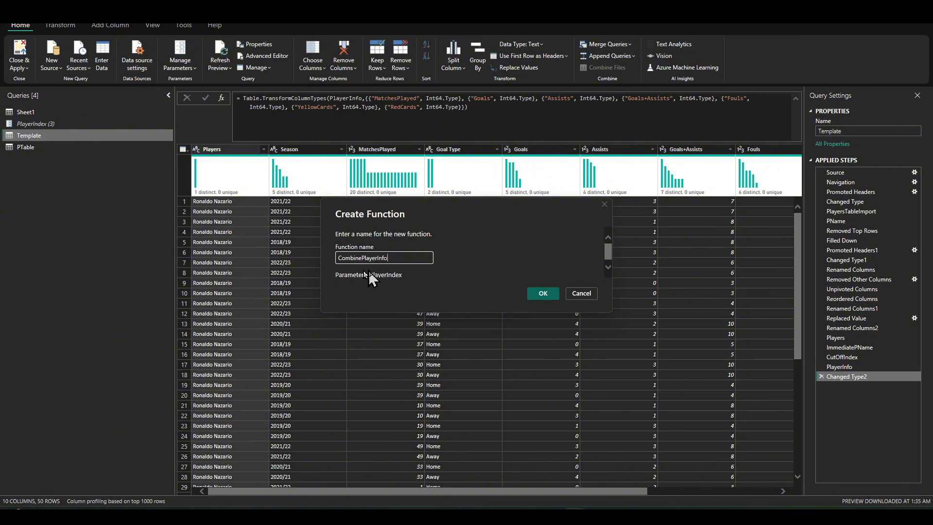
pyautogui.click(542, 293)
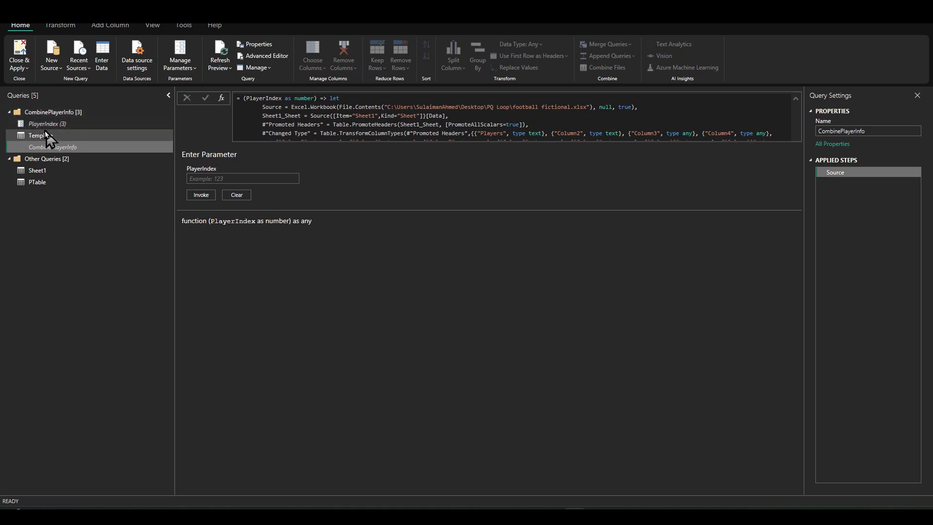
# - Compare the Sheet1 data with the player index list in PTable
pyautogui.click(43, 174)
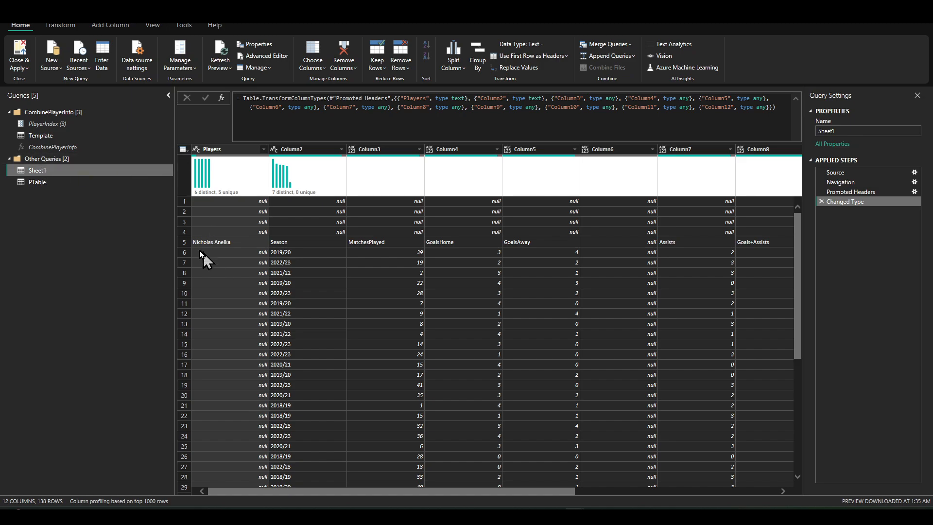
pyautogui.keyDown('ctrl'); pyautogui.click(39, 183); pyautogui.keyUp('ctrl')
pyautogui.click(39, 183)
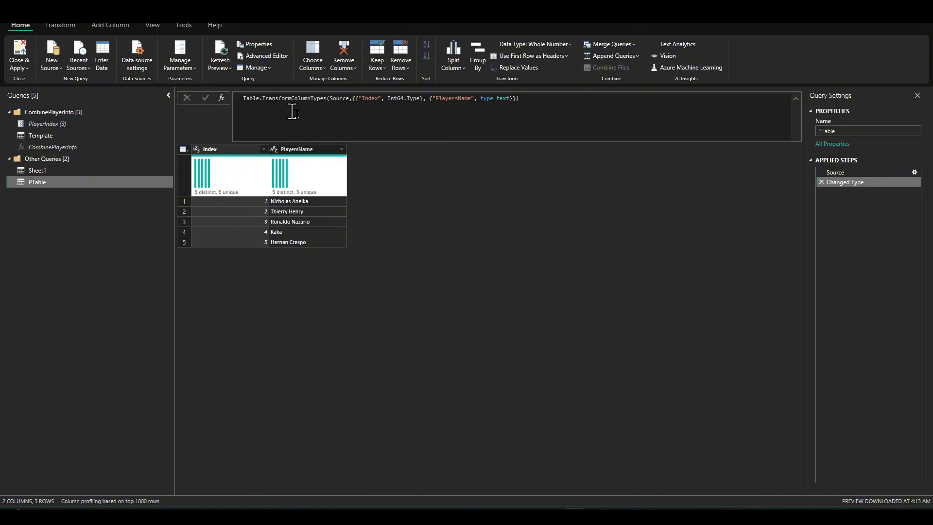
pyautogui.click(31, 171)
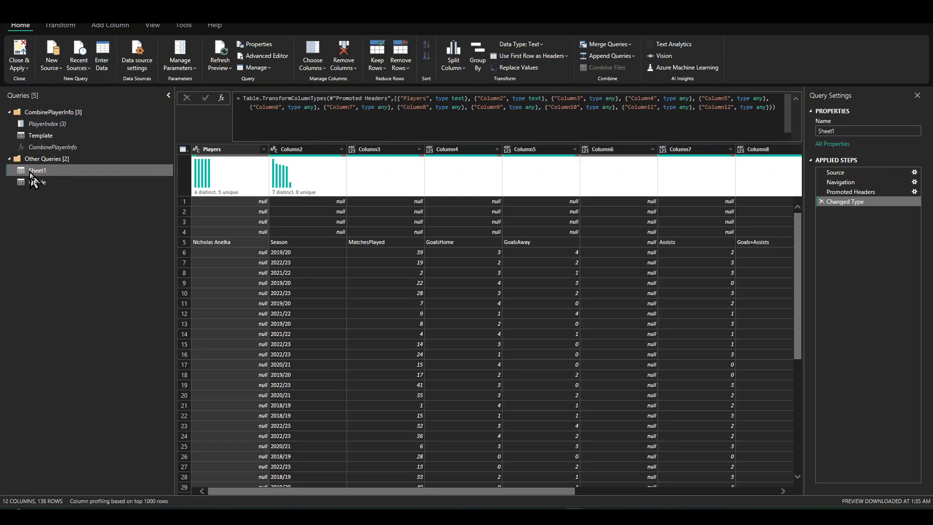
# - Try invoking CombinePlayerInfo on PTable with Index as PlayerIndex, and remove the invoked function step
pyautogui.click(46, 181)
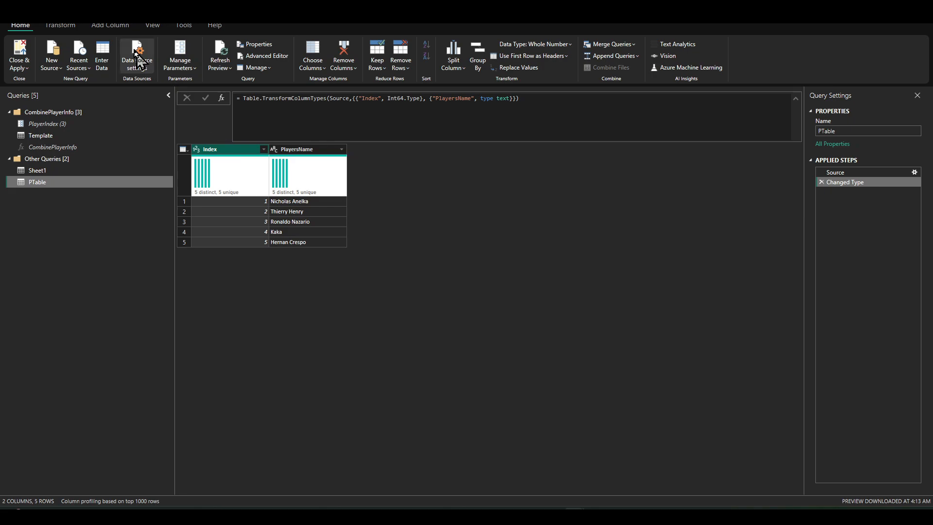
pyautogui.click(117, 27)
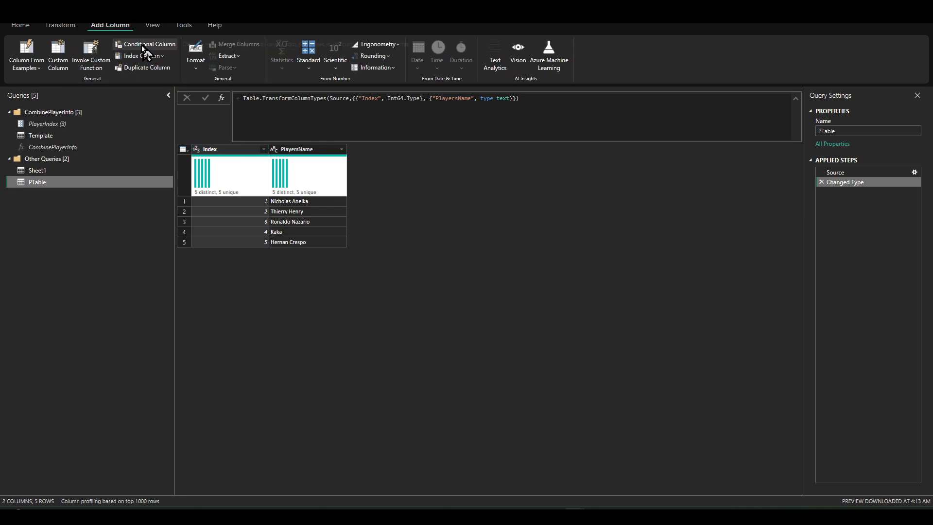
pyautogui.click(95, 56)
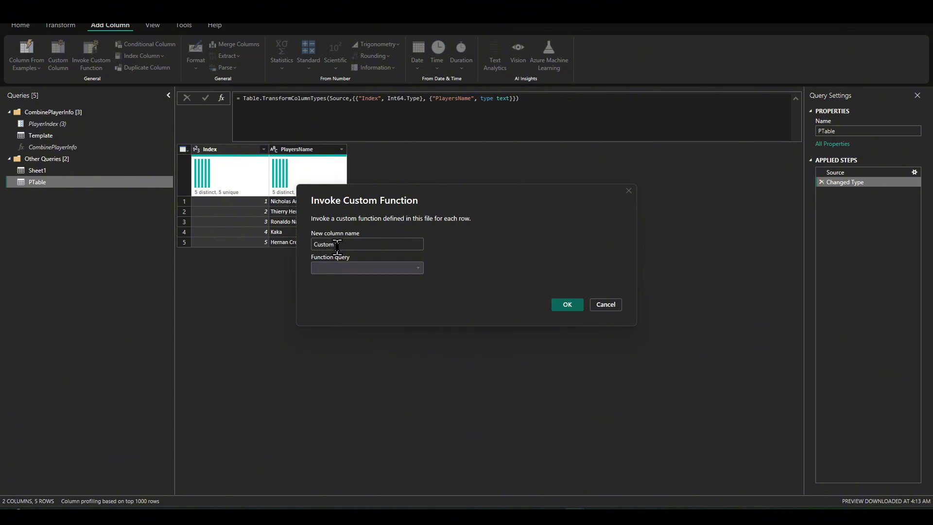
pyautogui.click(372, 267)
pyautogui.click(374, 284)
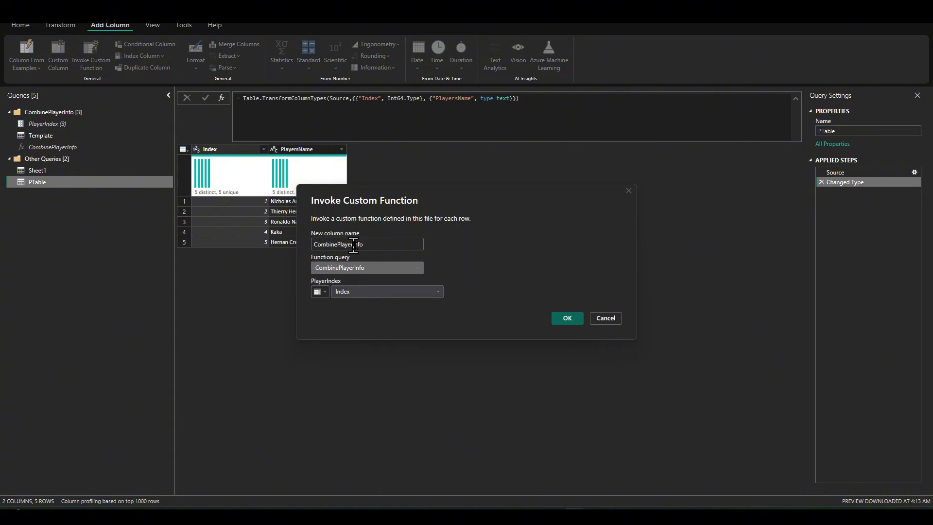
pyautogui.click(566, 318)
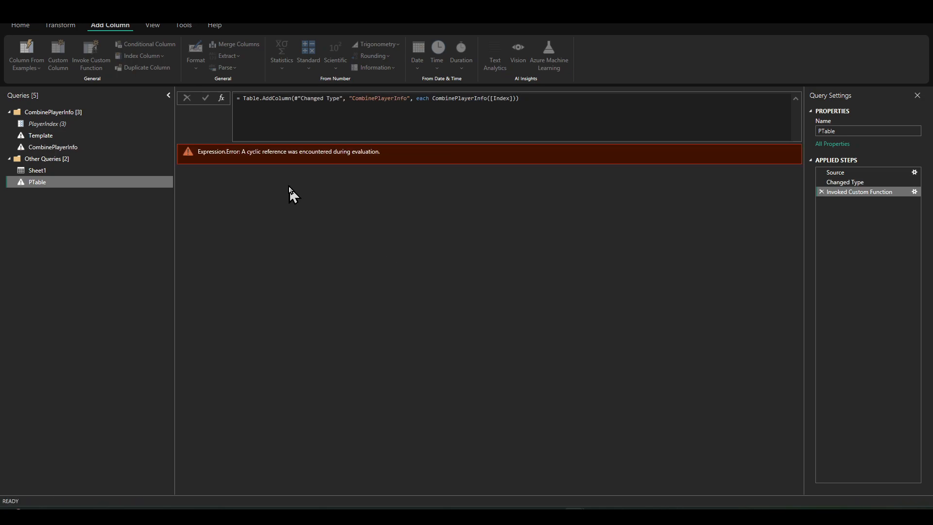
pyautogui.moveTo(241, 151); pyautogui.dragTo(334, 153)
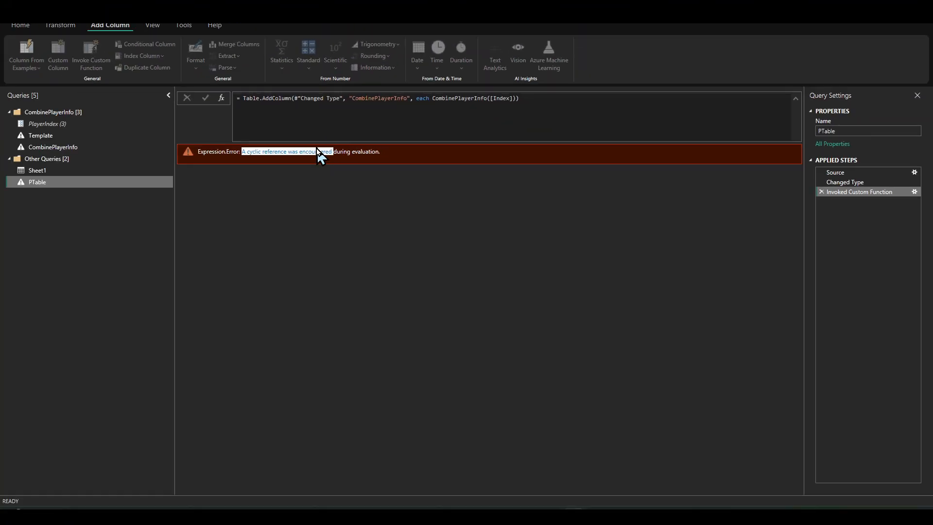
pyautogui.press('alt')
pyautogui.click(820, 191)
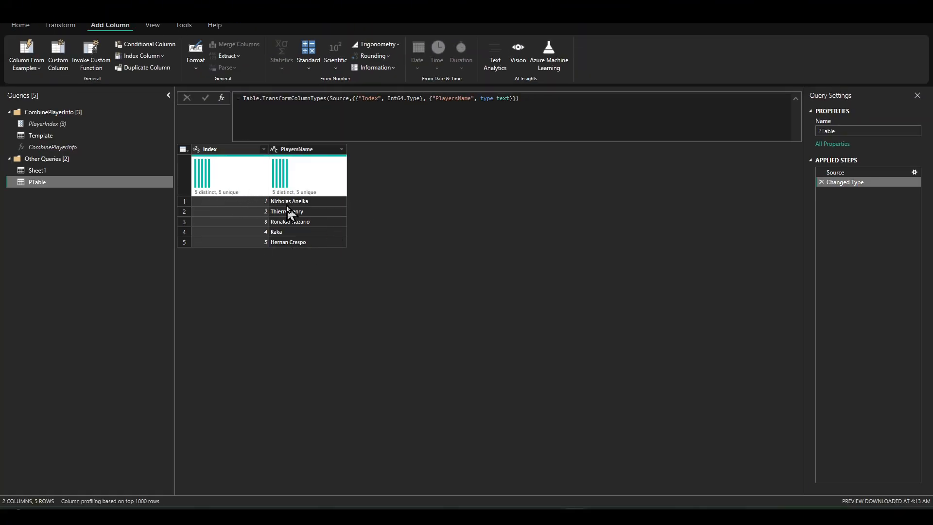
pyautogui.click(280, 202)
pyautogui.click(303, 212)
pyautogui.click(304, 222)
pyautogui.click(306, 233)
# - Duplicate the PTable query and rename the copy as Combined Data
pyautogui.rightClick(34, 184)
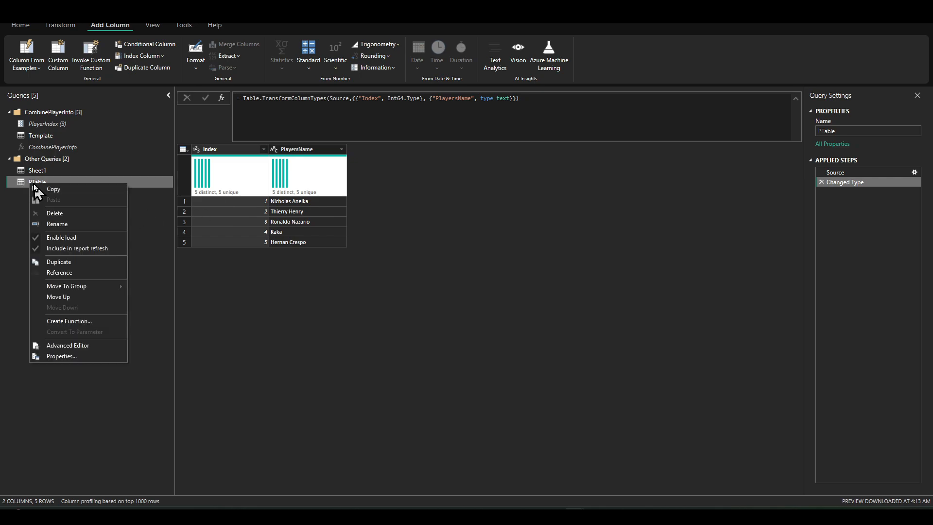
pyautogui.click(61, 262)
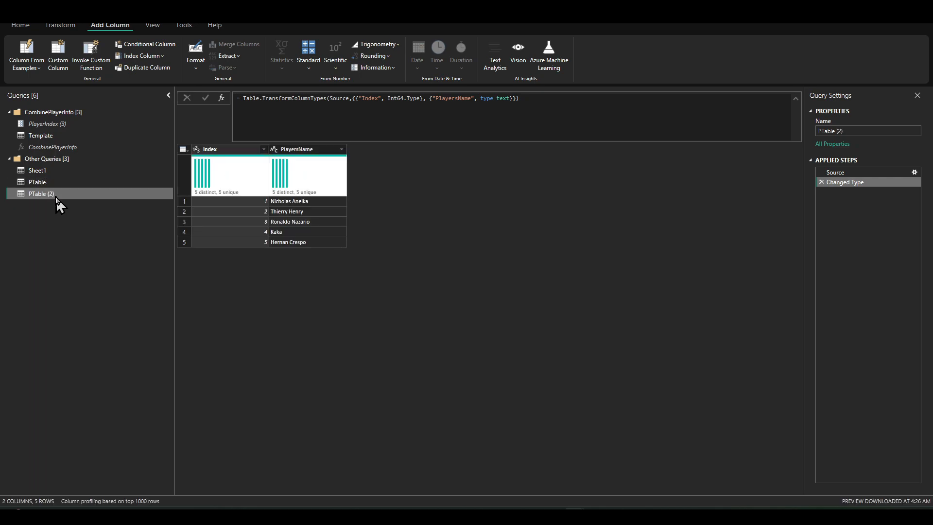
pyautogui.doubleClick(56, 194)
pyautogui.write('Add')
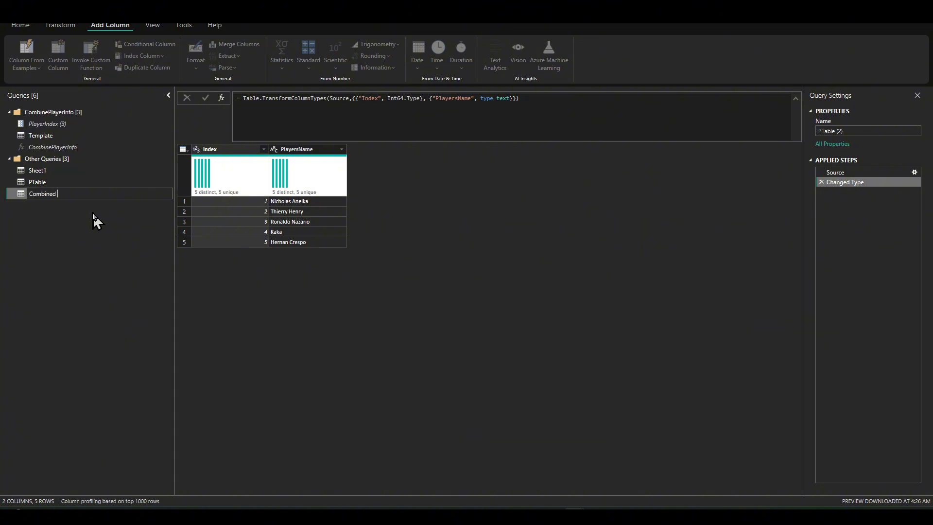
pyautogui.write('Combined Data')
pyautogui.press('Return')
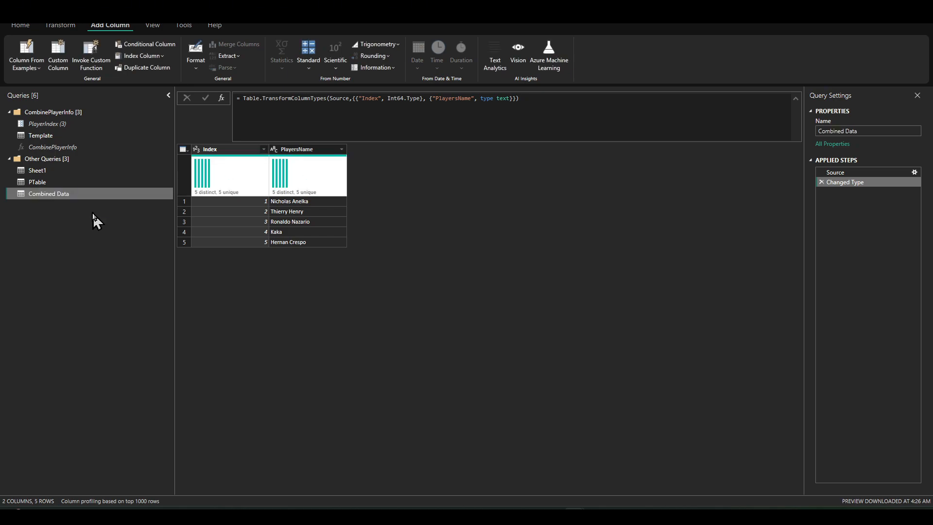
# - Invoke the CombinePlayerInfo function on each row of Combined Data, using the Index column as PlayerIndex
pyautogui.click(224, 150)
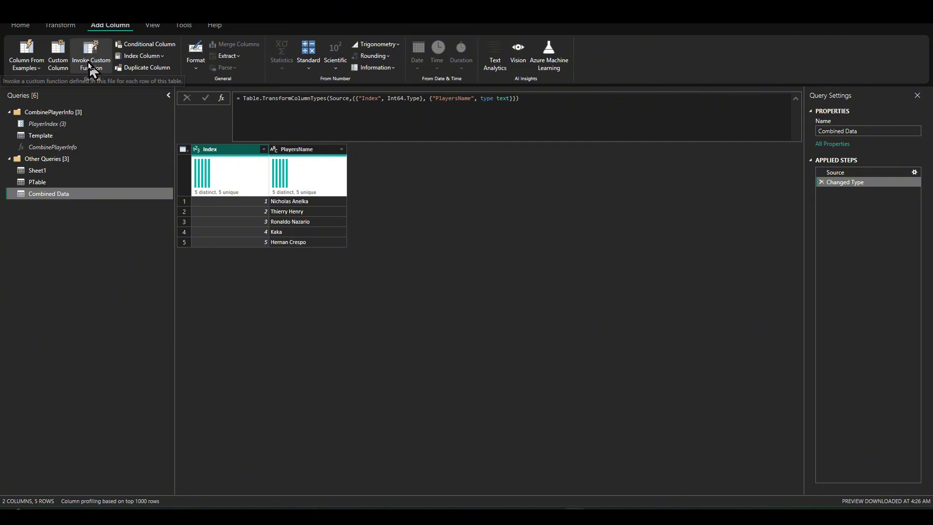
pyautogui.press('alt')
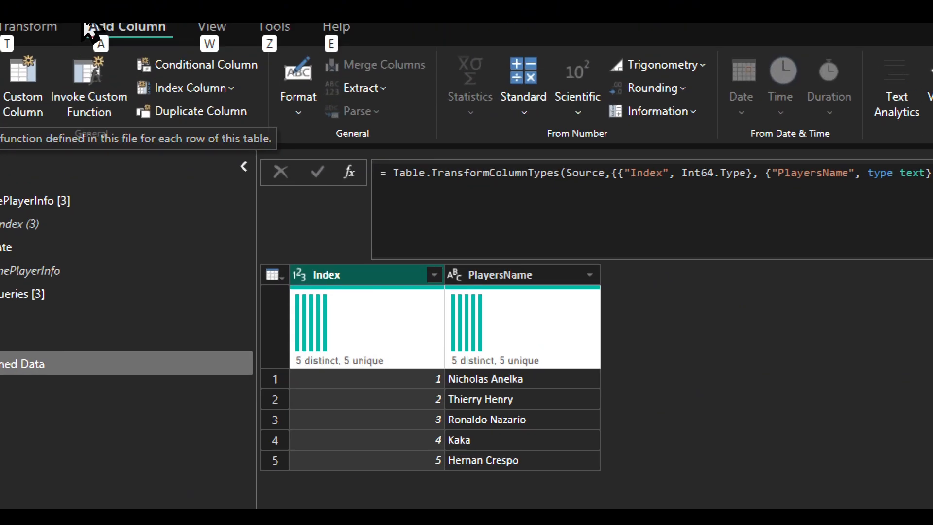
pyautogui.click(104, 92)
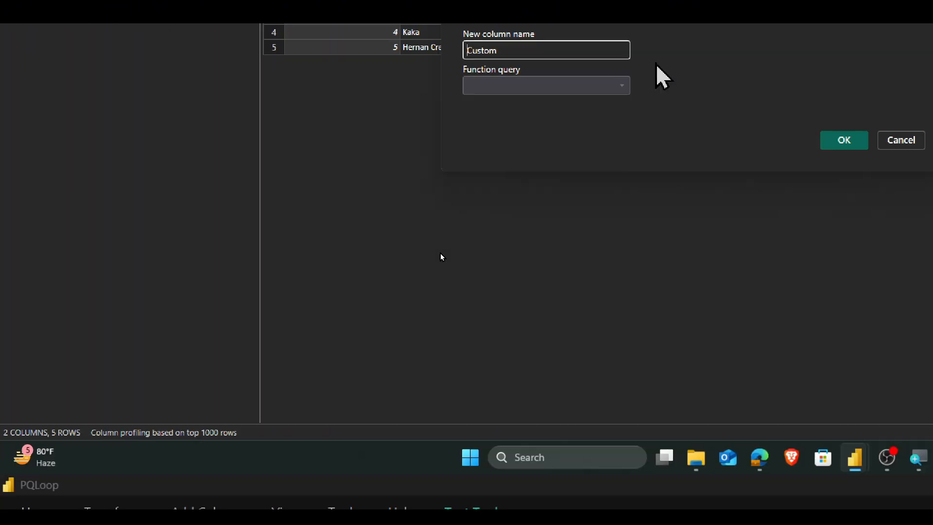
pyautogui.click(583, 88)
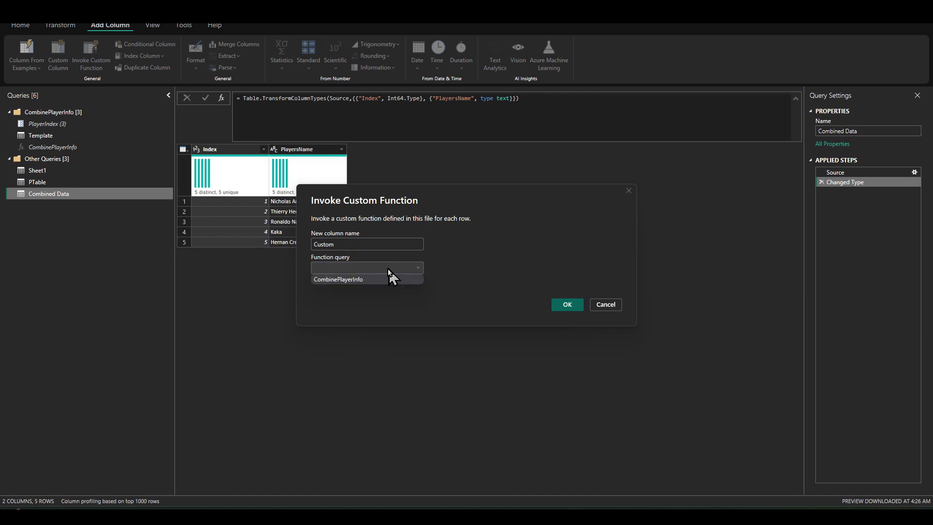
pyautogui.click(358, 281)
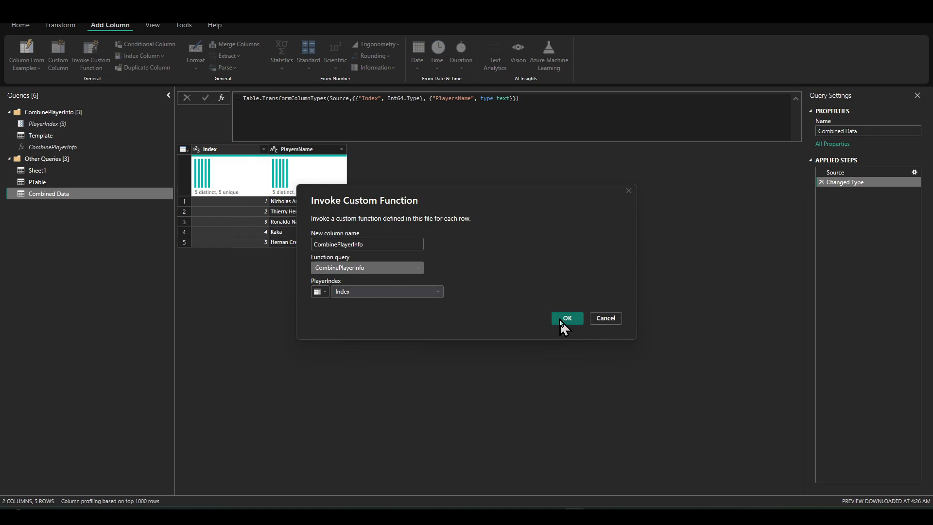
pyautogui.click(575, 321)
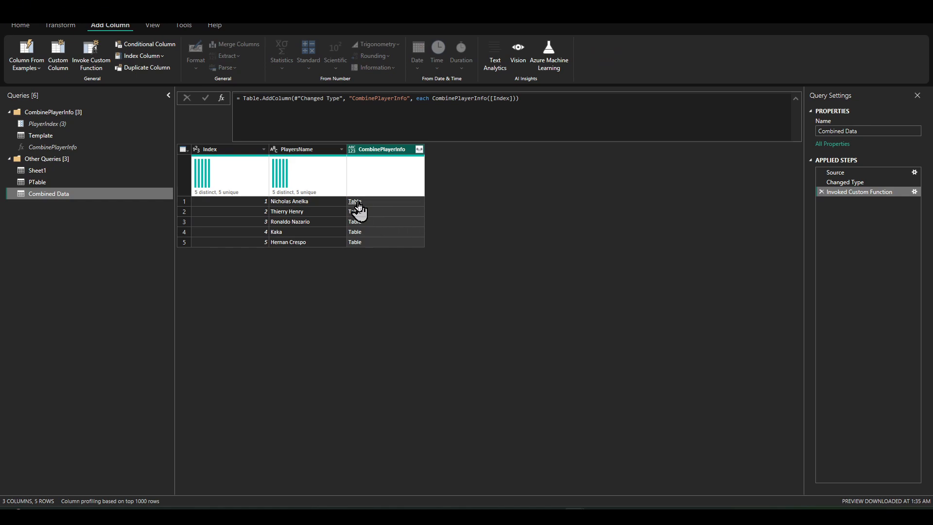
# - Inspect the nested CombinePlayerInfo tables in the first and fifth rows, removing the drill-down step after each
pyautogui.click(357, 202)
pyautogui.scroll(-7, 292, 279)
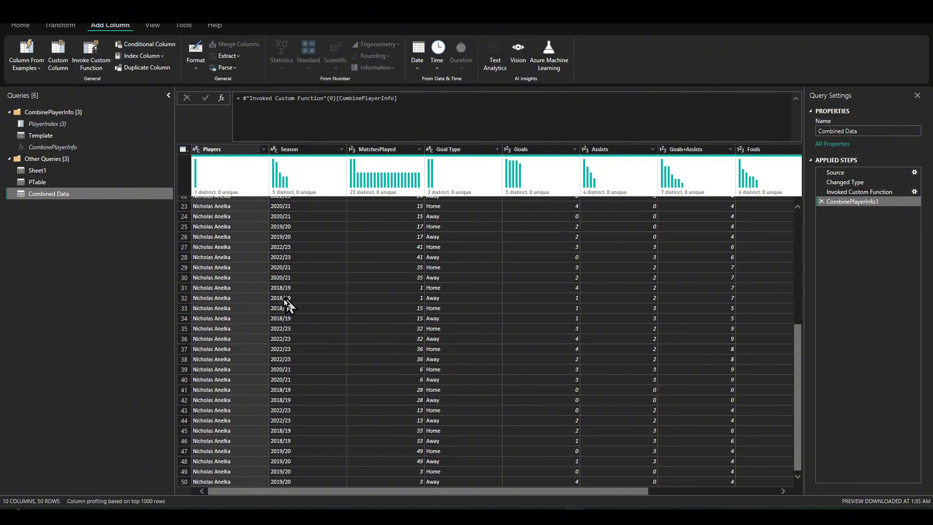
pyautogui.scroll(7, 209, 276)
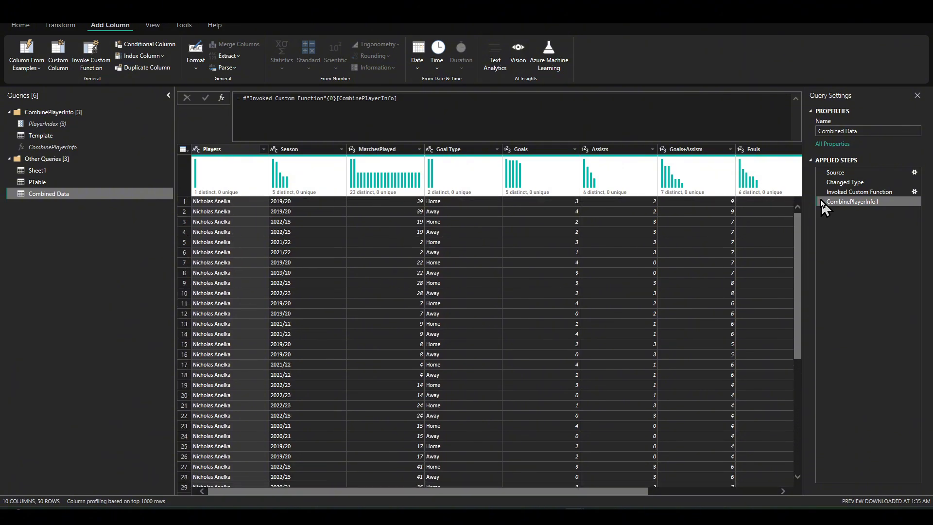
pyautogui.click(822, 201)
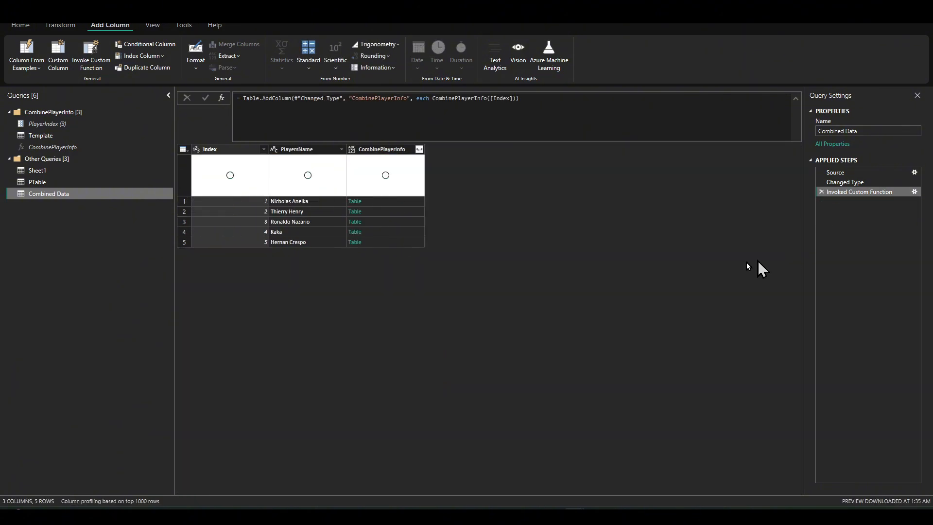
pyautogui.click(355, 242)
pyautogui.scroll(-7, 270, 322)
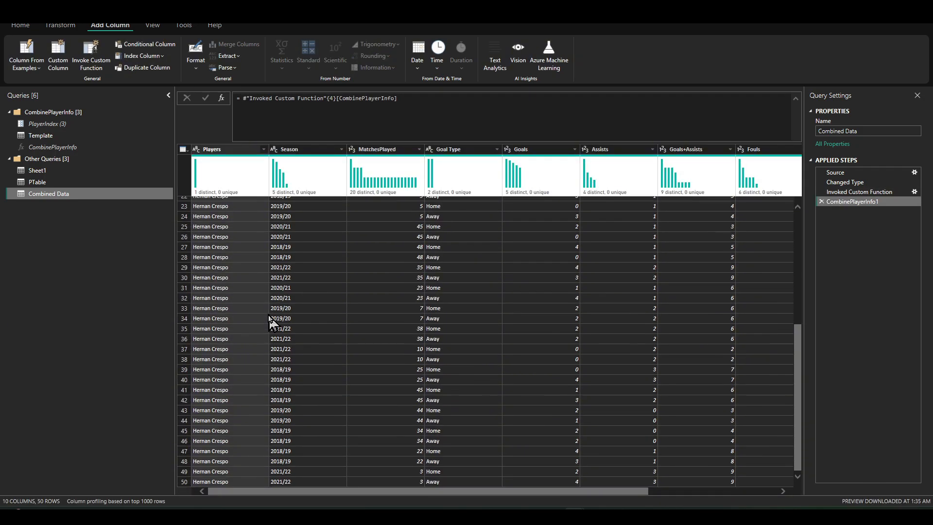
pyautogui.scroll(5, 270, 321)
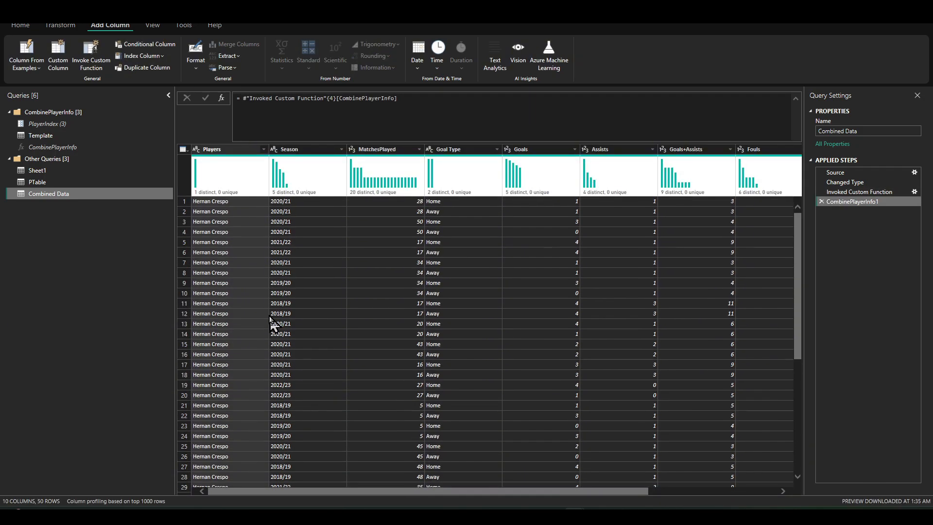
pyautogui.click(821, 201)
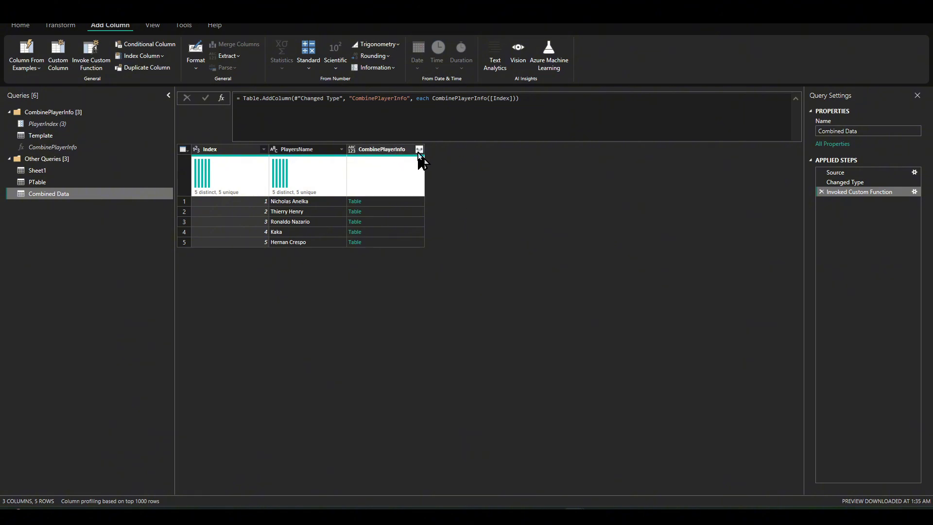
# - Remove all columns except CombinePlayerInfo and expand it with all its columns, without the original column name as prefix
pyautogui.rightClick(373, 154)
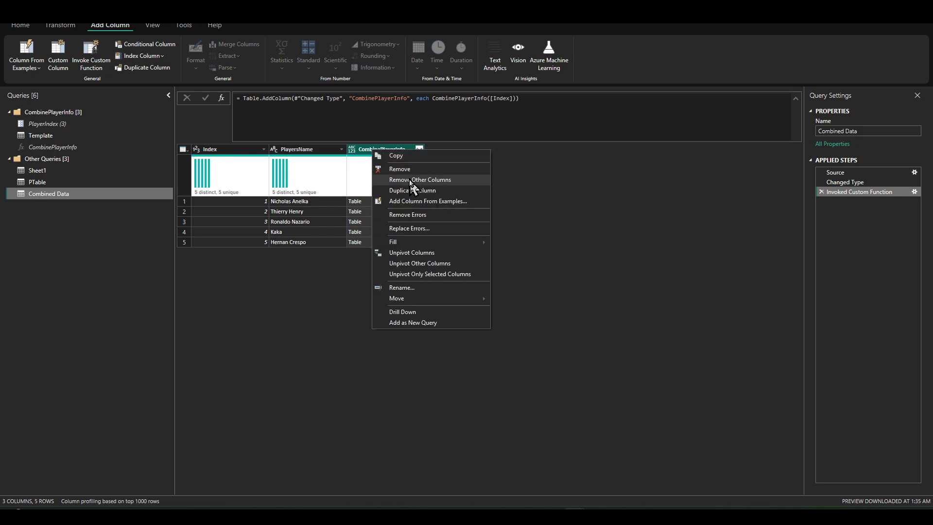
pyautogui.click(417, 180)
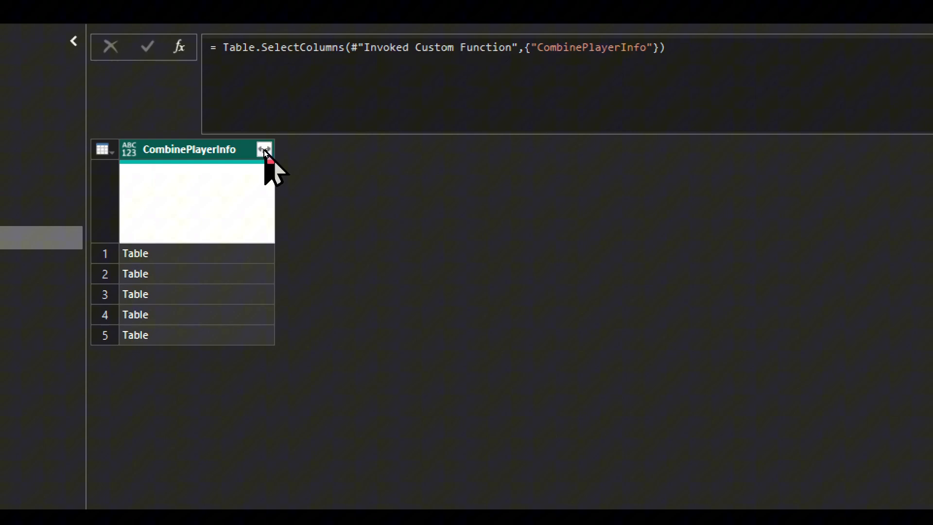
pyautogui.click(265, 150)
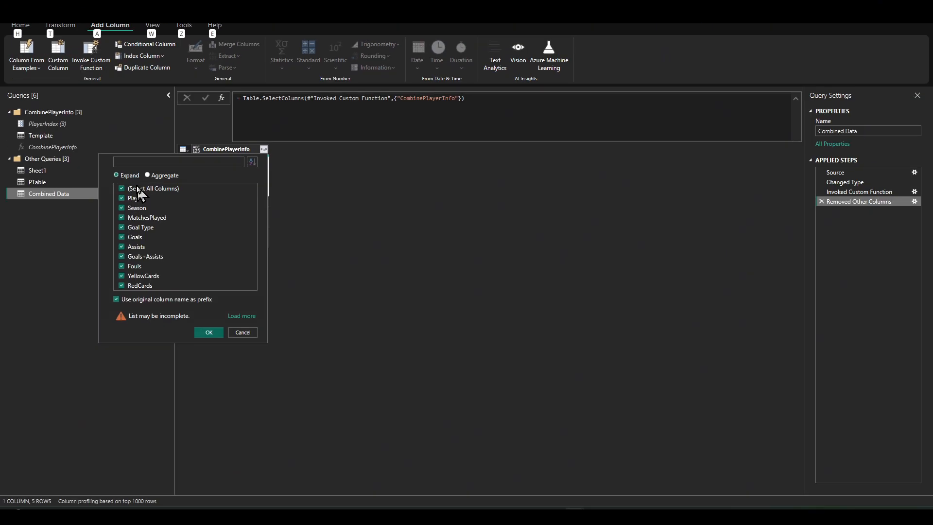
pyautogui.click(139, 299)
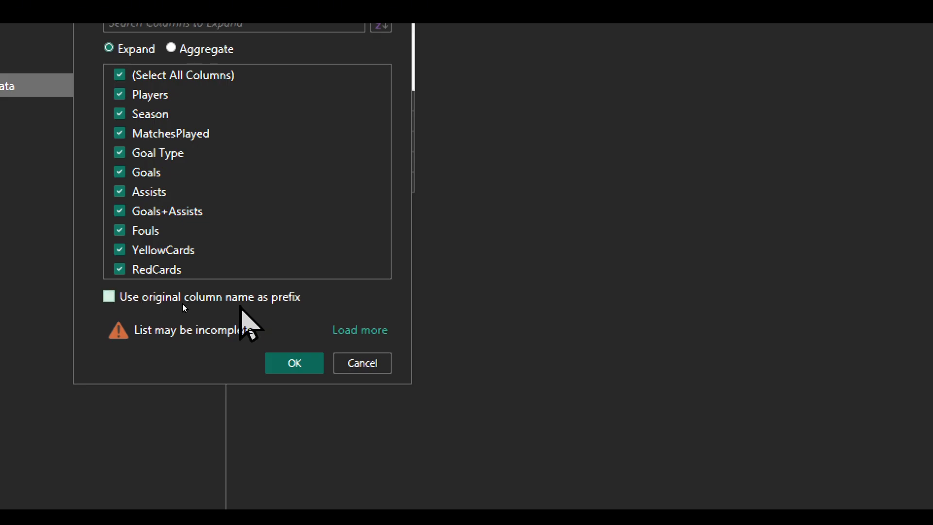
pyautogui.click(293, 364)
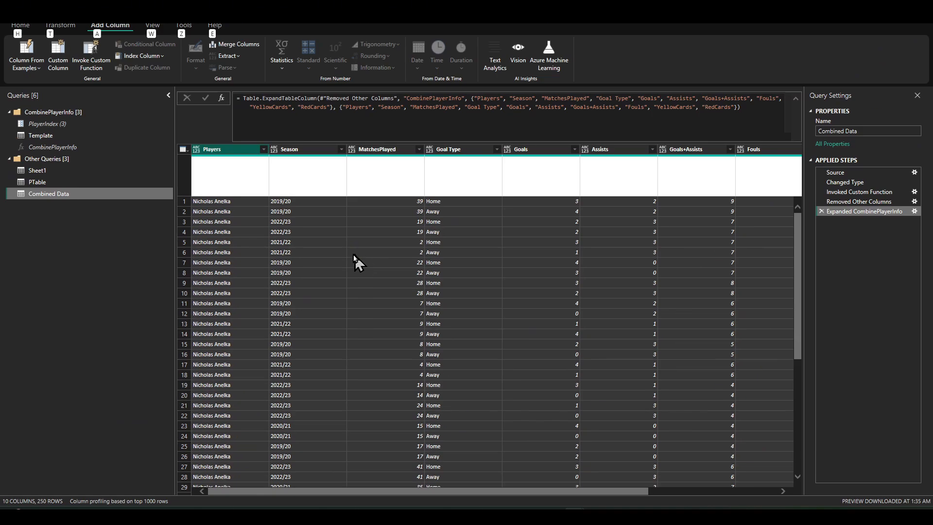
# - Review the expanded Combined Data rows to check that every player's records are included
pyautogui.click(262, 224)
pyautogui.scroll(-9, 263, 224)
pyautogui.scroll(-17, 262, 225)
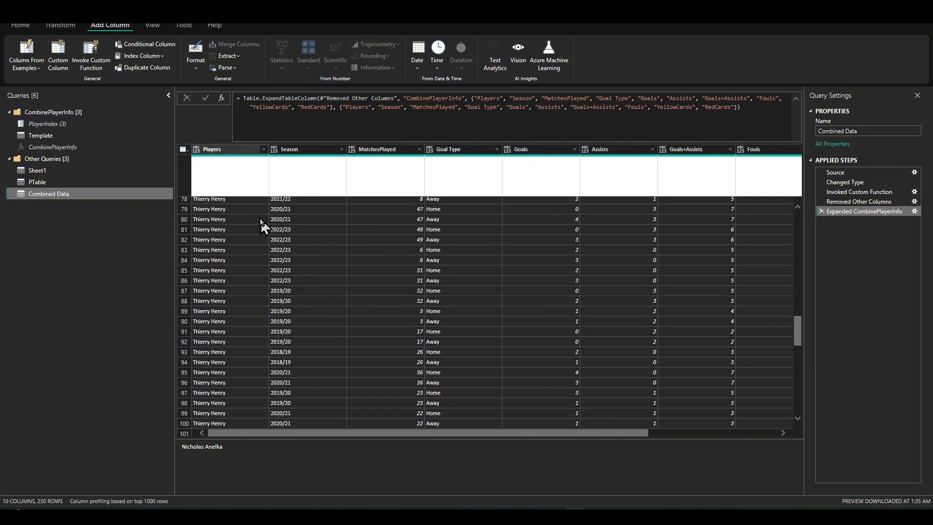
pyautogui.scroll(-20, 249, 274)
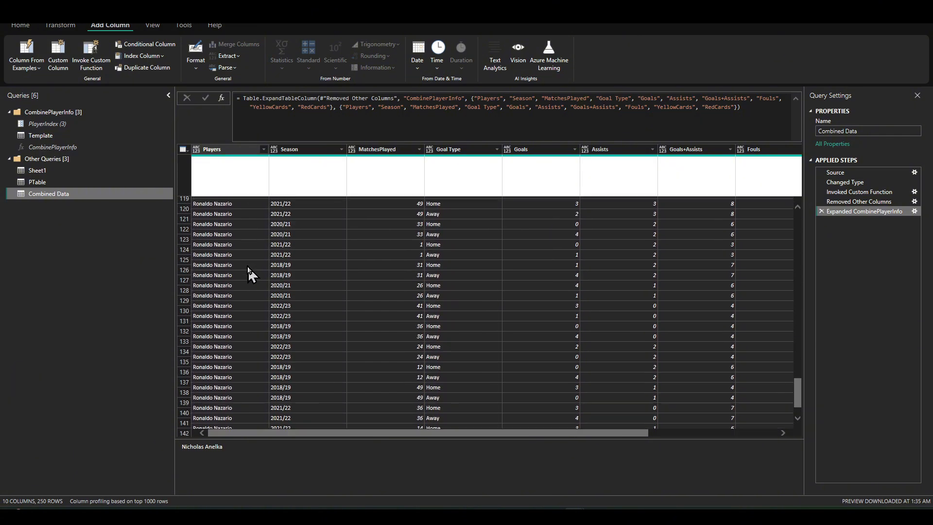
pyautogui.scroll(-20, 249, 274)
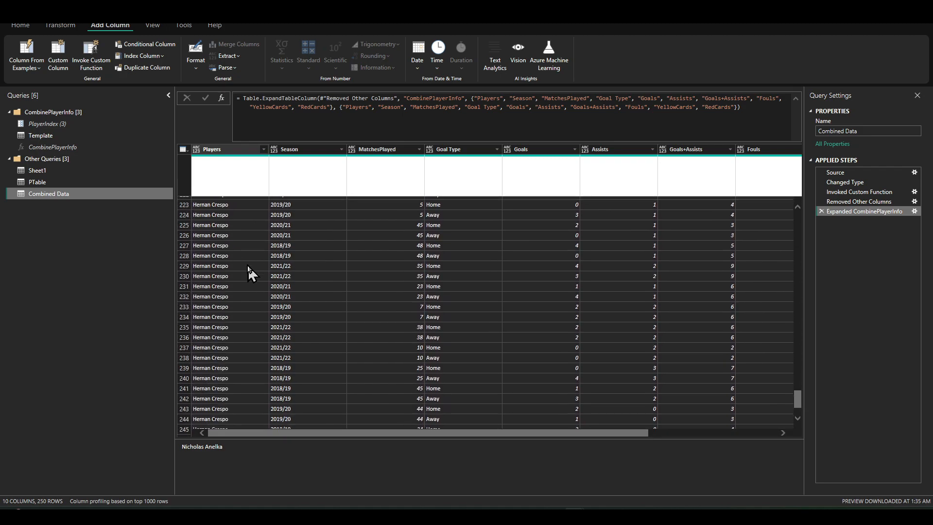
pyautogui.scroll(20, 249, 275)
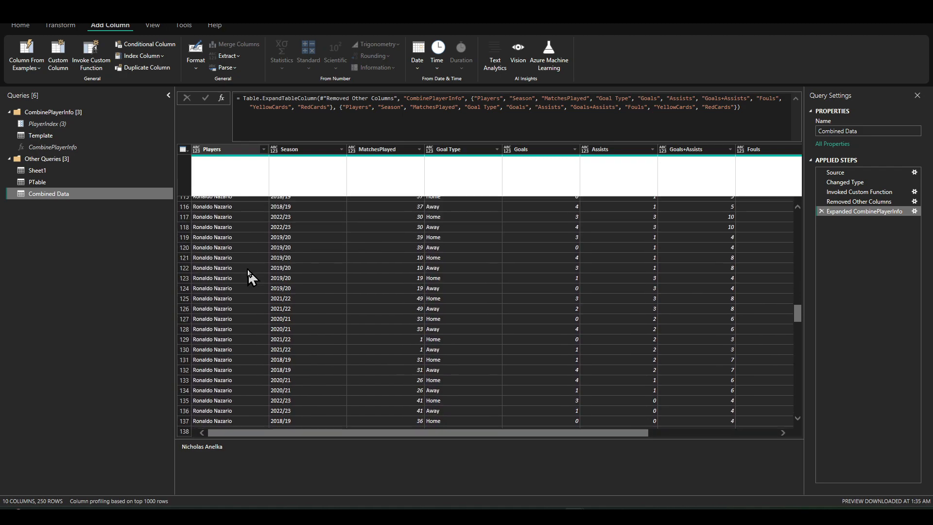
pyautogui.scroll(20, 250, 275)
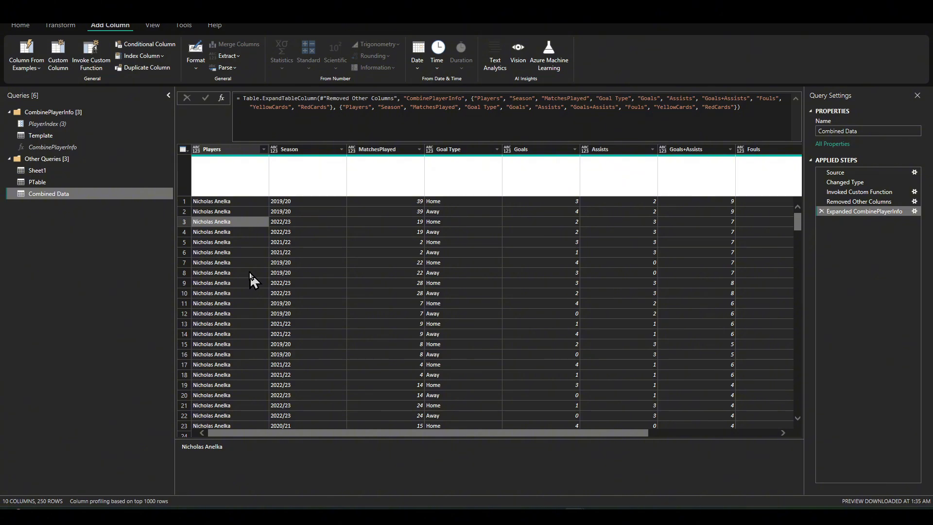